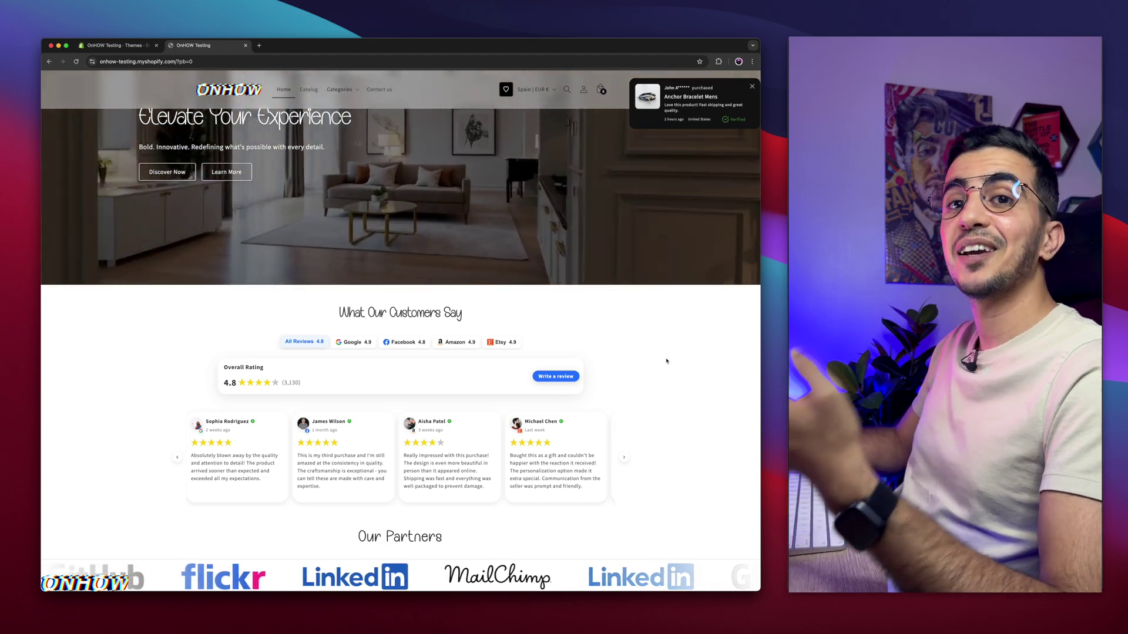
Examine the storefront home page around the customer reviews section and the purchase notification at normal and enlarged view
scroll(666, 361, "down", 3)
scroll(666, 361, "up", 3)
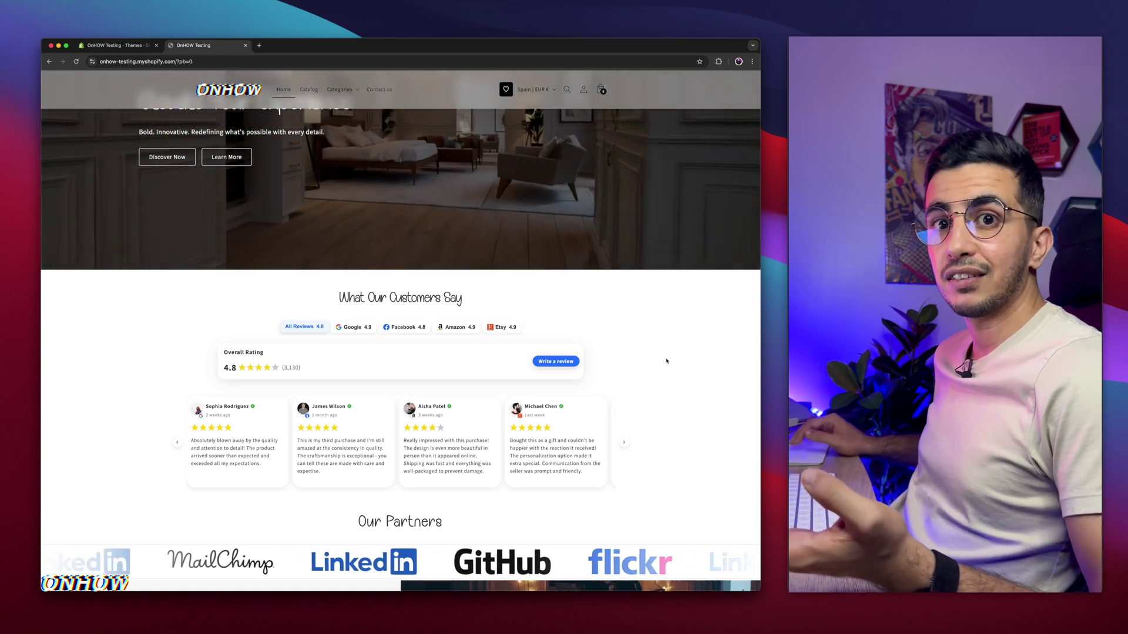
scroll(666, 360, "down", 2)
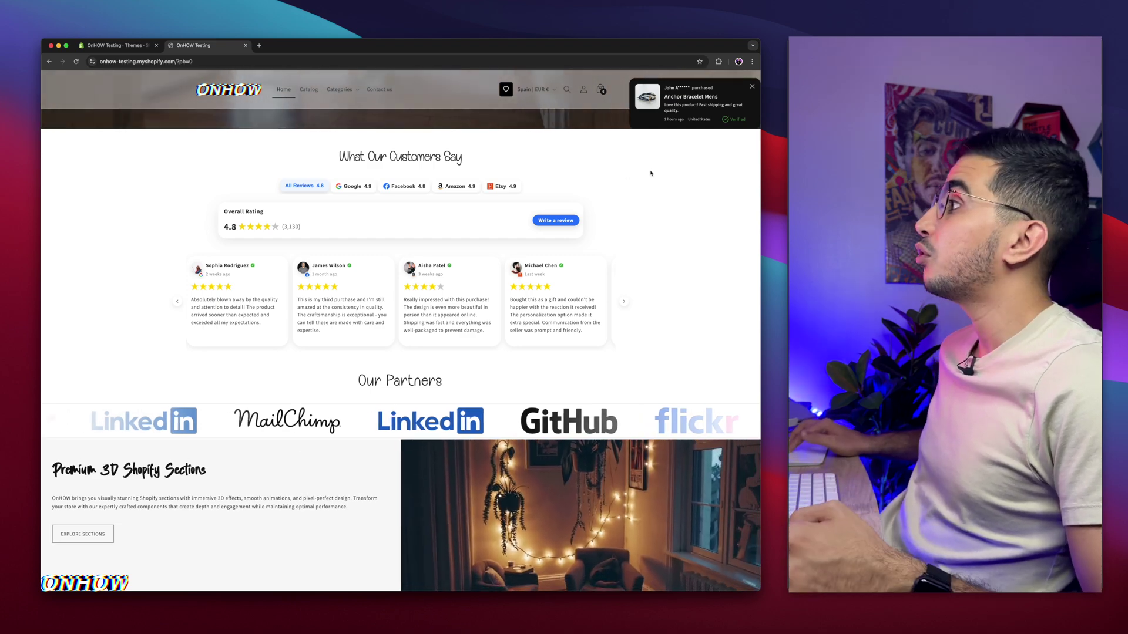
scroll(715, 147, "up", 3)
scroll(715, 148, "up", 3)
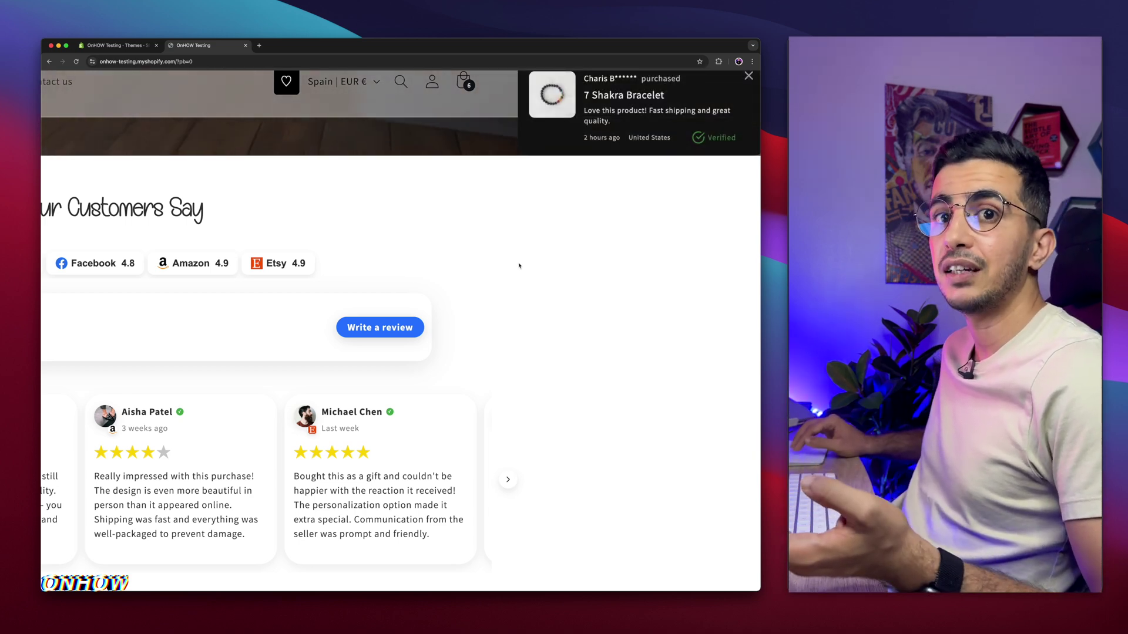
scroll(486, 254, "up", 1)
scroll(486, 253, "up", 1)
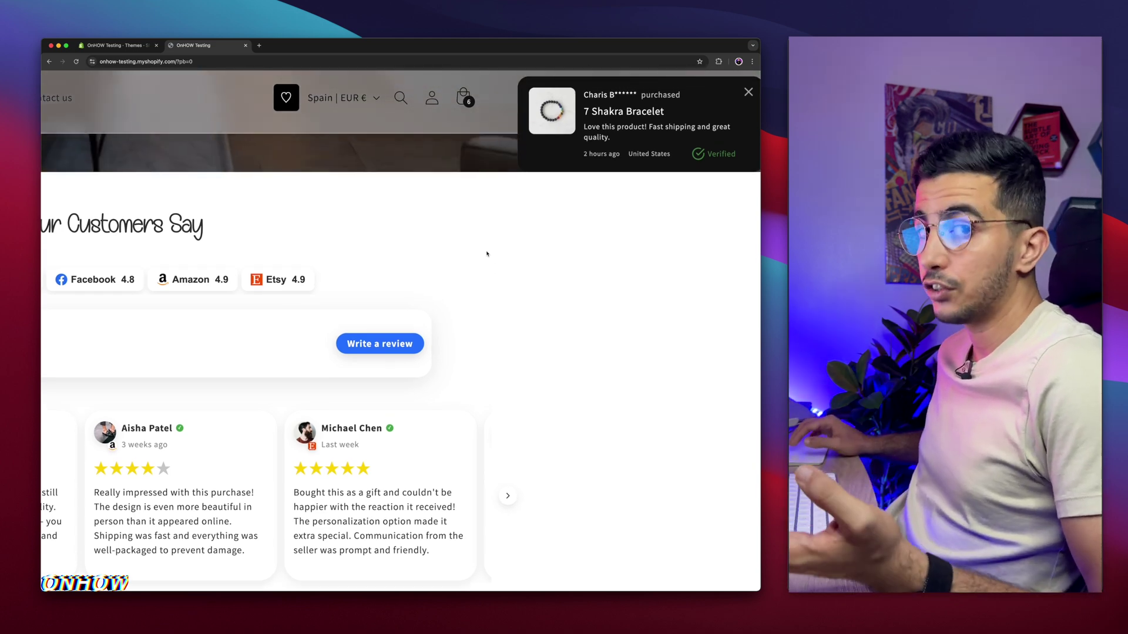
key("super+minus")
key("super+minus")
key("super+minus")
key("super+minus")
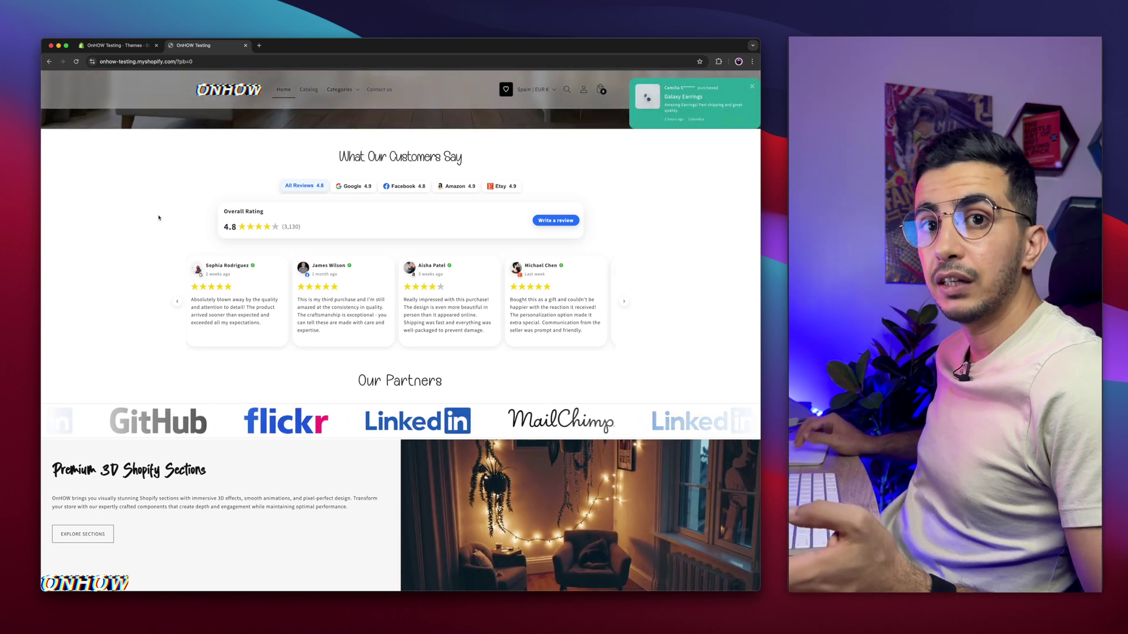
Inspect the cart reminder popup with its Checkout option, and dismiss it
mouse_move(233, 47)
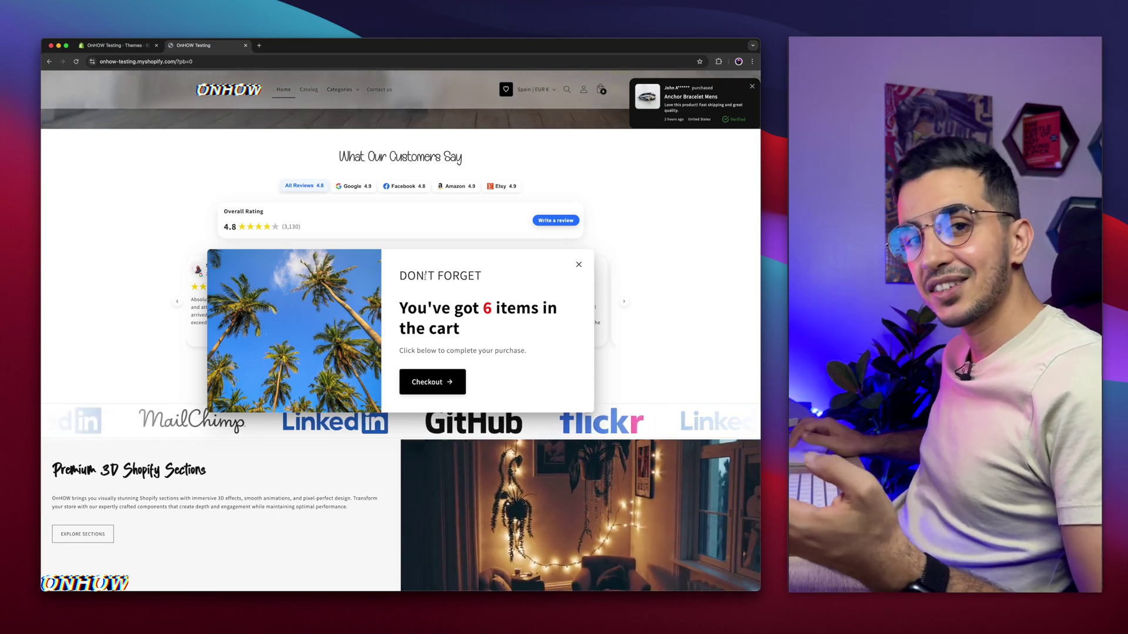
scroll(409, 390, "up", 5)
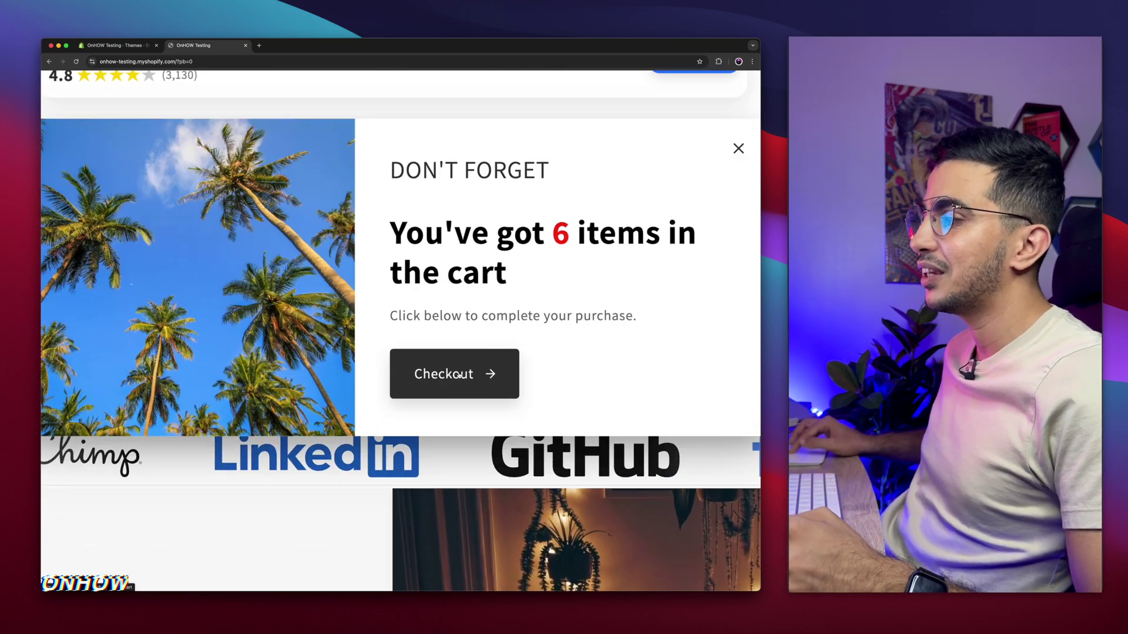
scroll(457, 375, "up", 4)
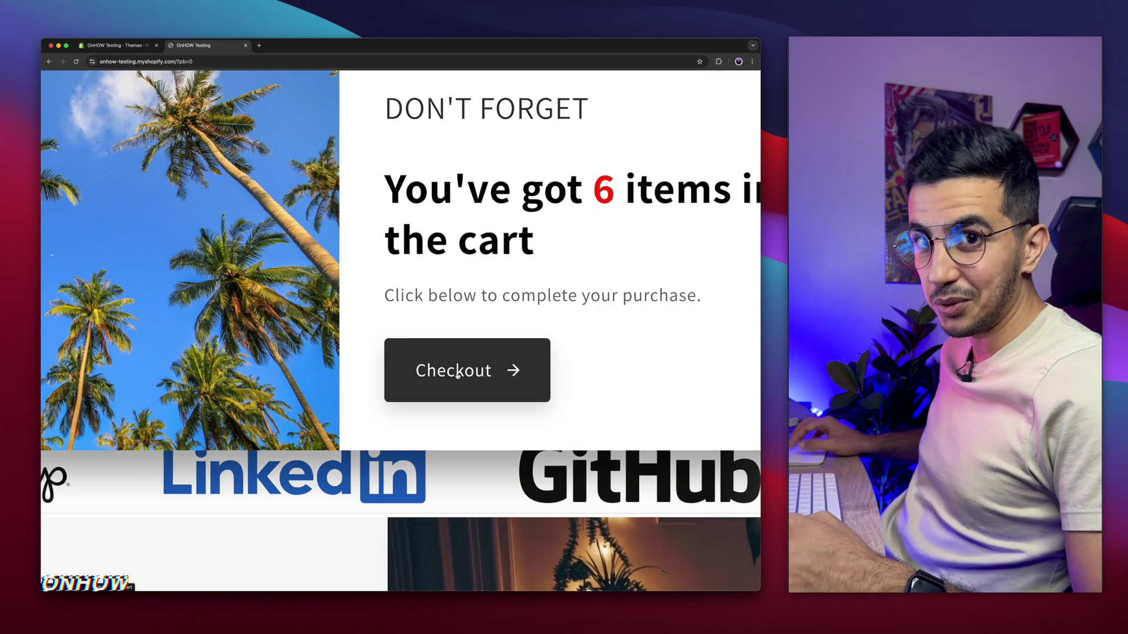
scroll(457, 375, "down", 9)
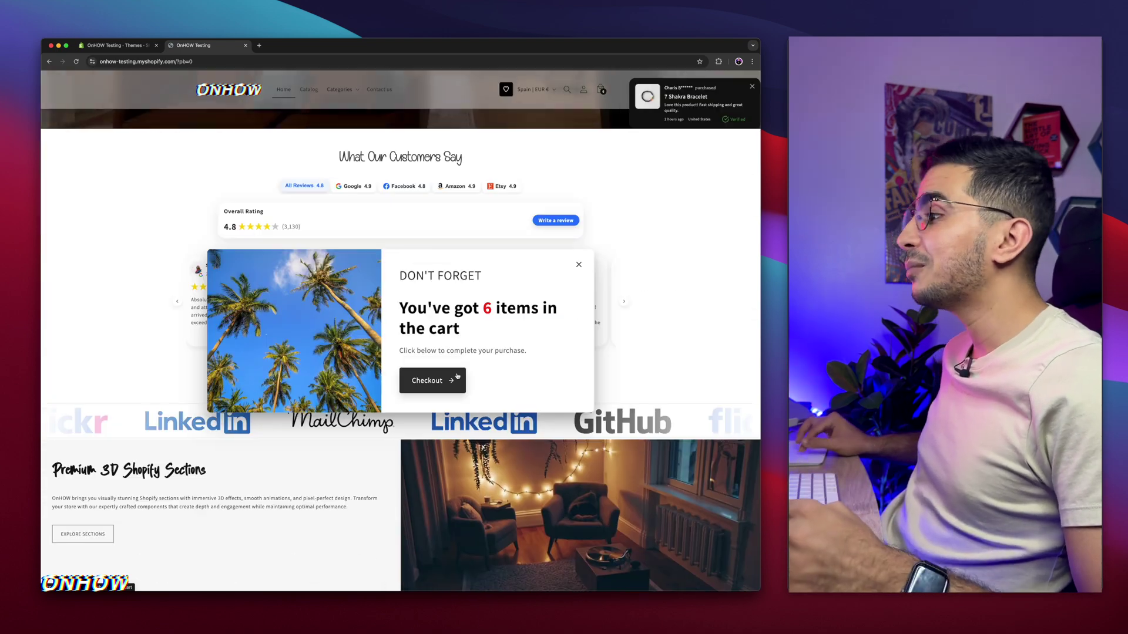
left_click(579, 264)
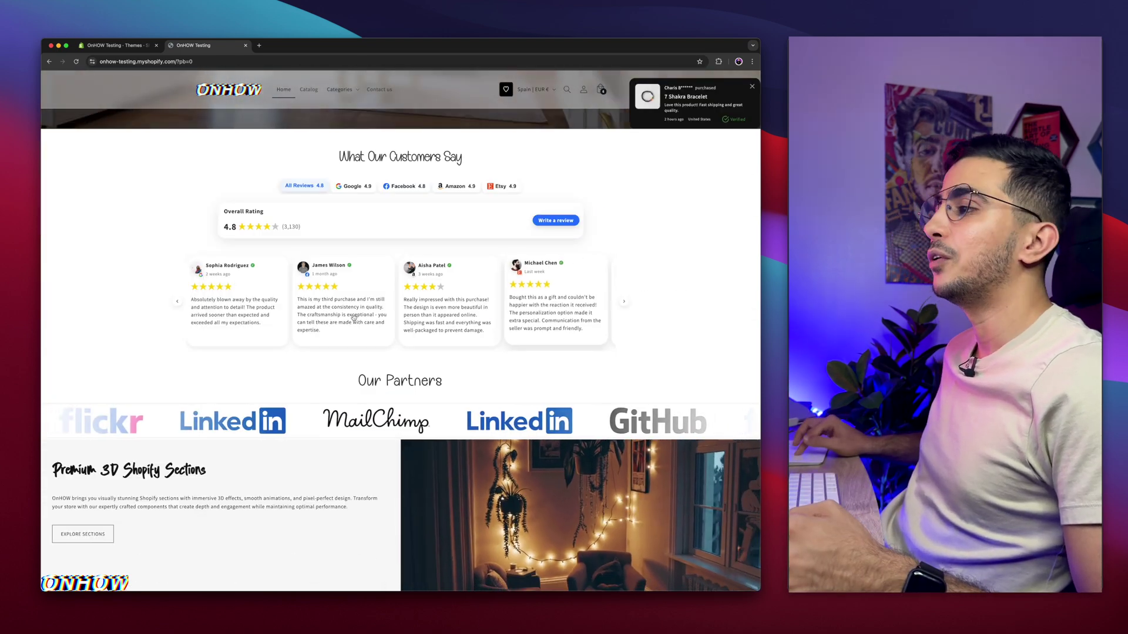
Look through the storefront home page sections down to the footer and examine its payment icons up close
scroll(389, 343, "down", 10)
scroll(389, 343, "up", 2)
scroll(411, 342, "down", 5)
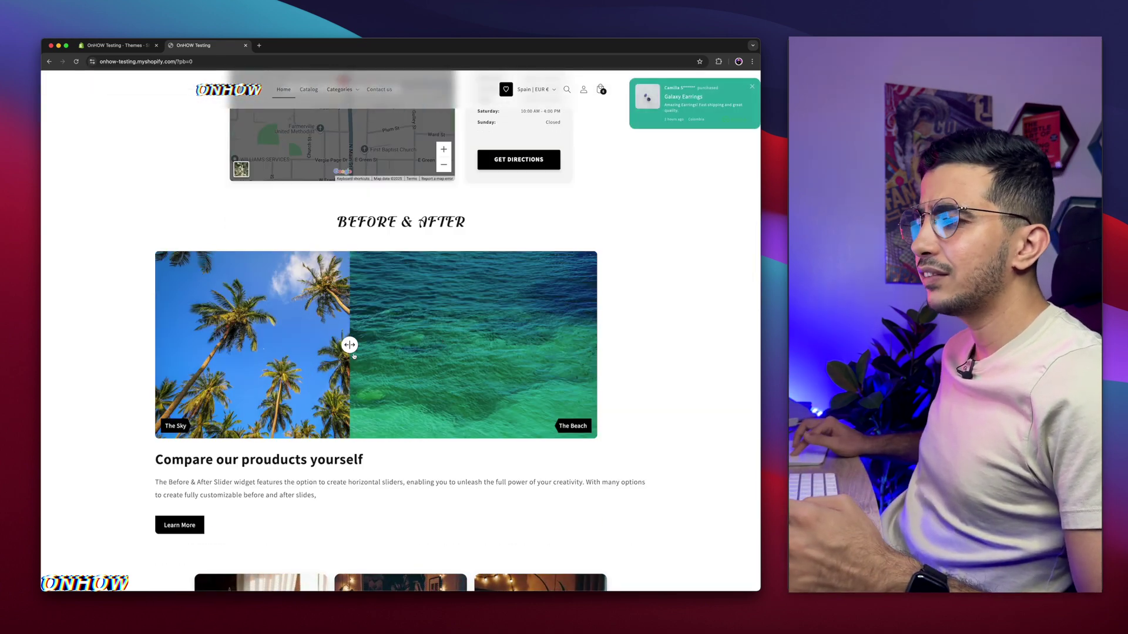
scroll(363, 367, "down", 5)
scroll(363, 367, "down", 20)
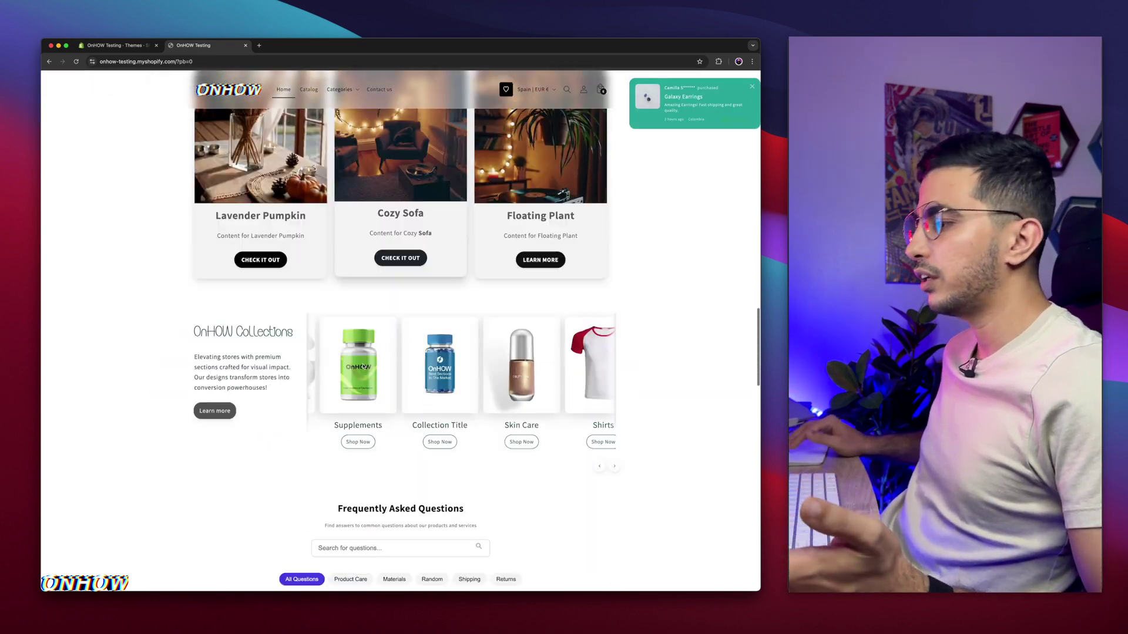
scroll(363, 367, "up", 15)
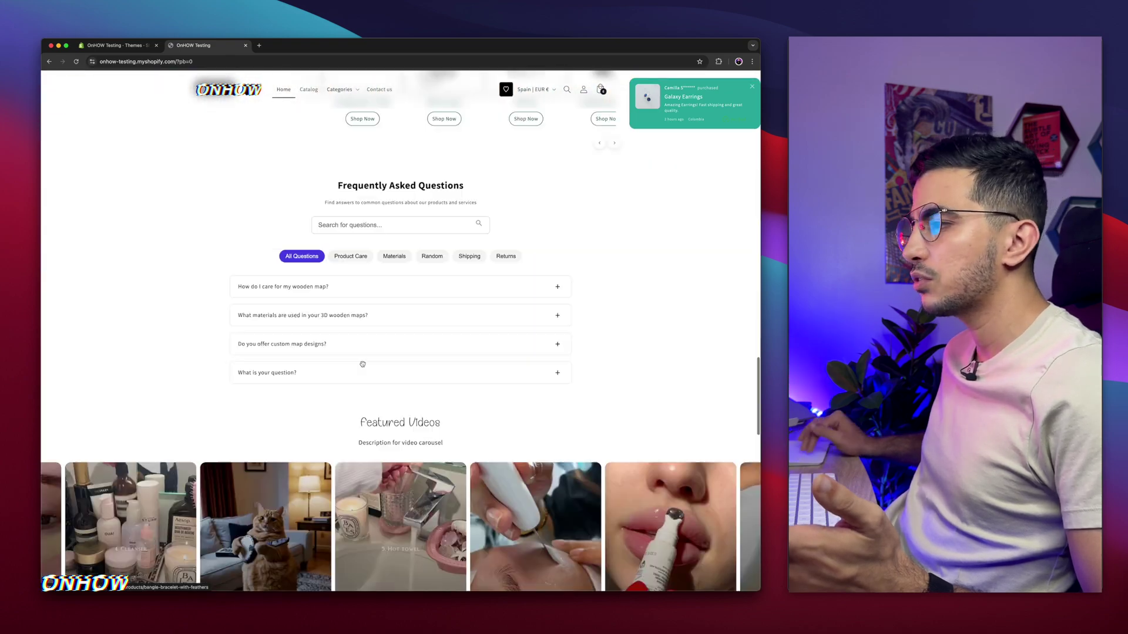
scroll(363, 367, "down", 18)
scroll(363, 367, "down", 3)
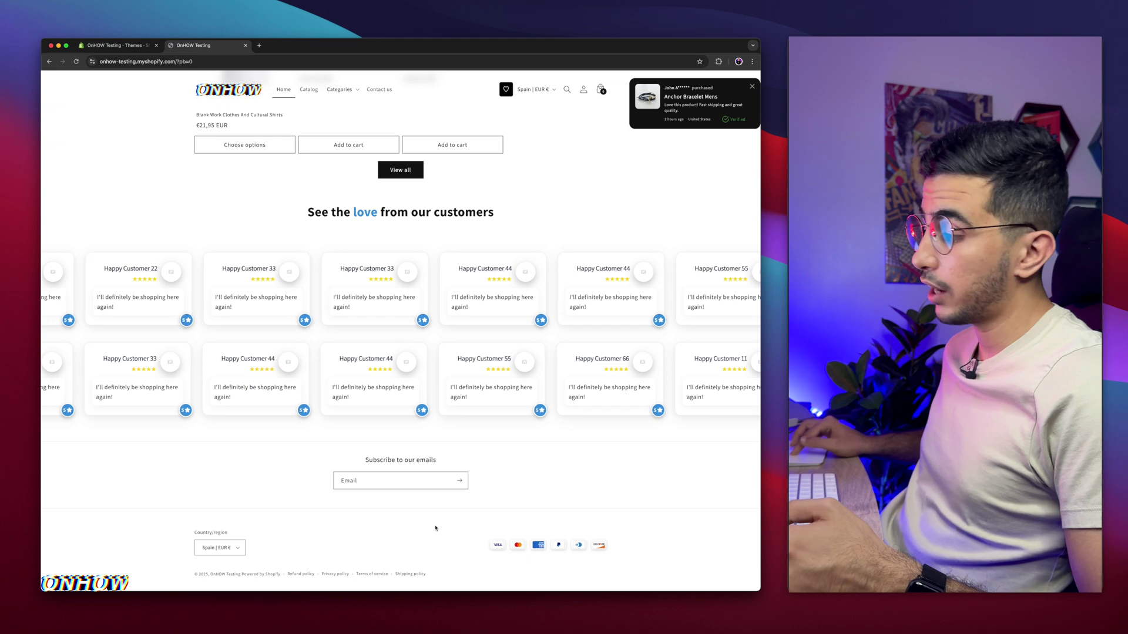
scroll(526, 549, "up", 5)
scroll(505, 545, "down", 2)
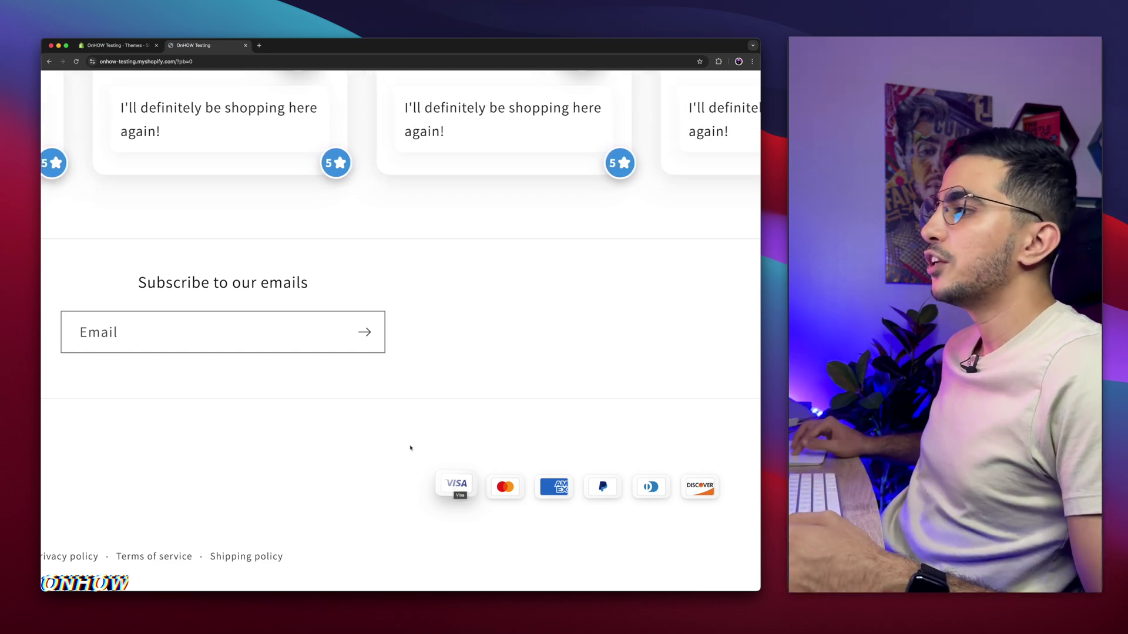
key("super+0")
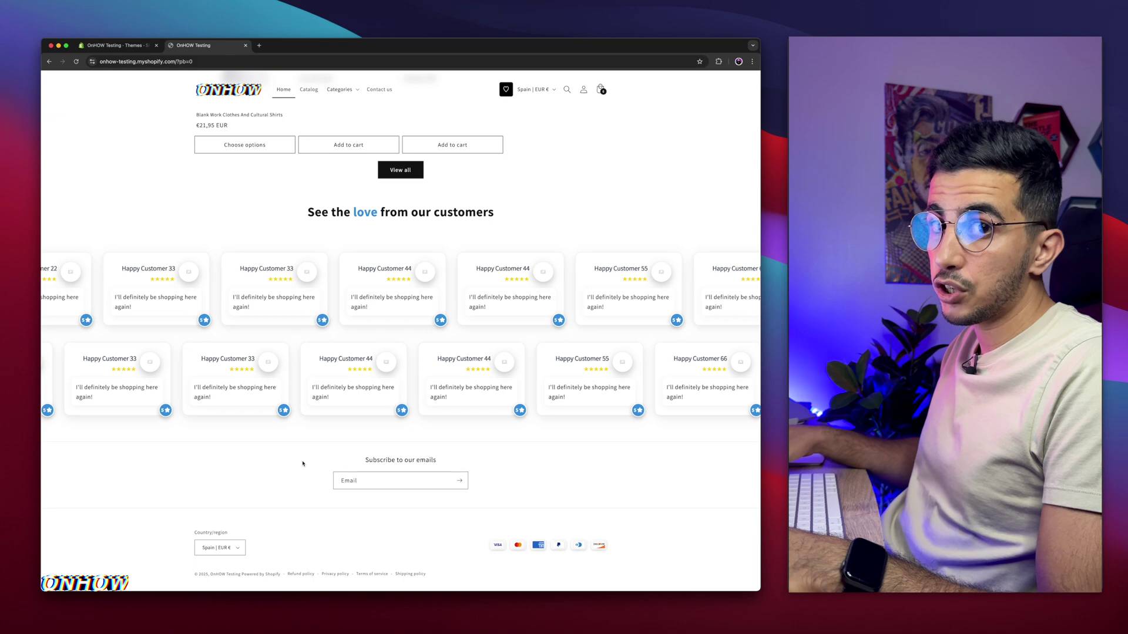
scroll(302, 463, "up", 15)
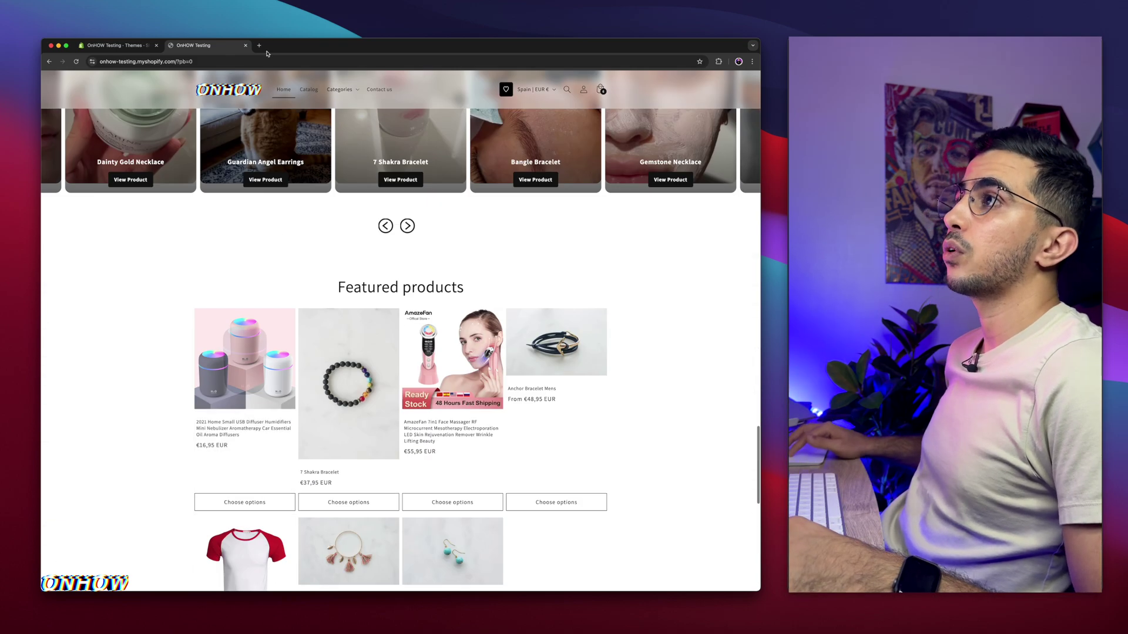
Close the storefront tab and open a preview of the Horizon theme from the theme library
left_click(245, 46)
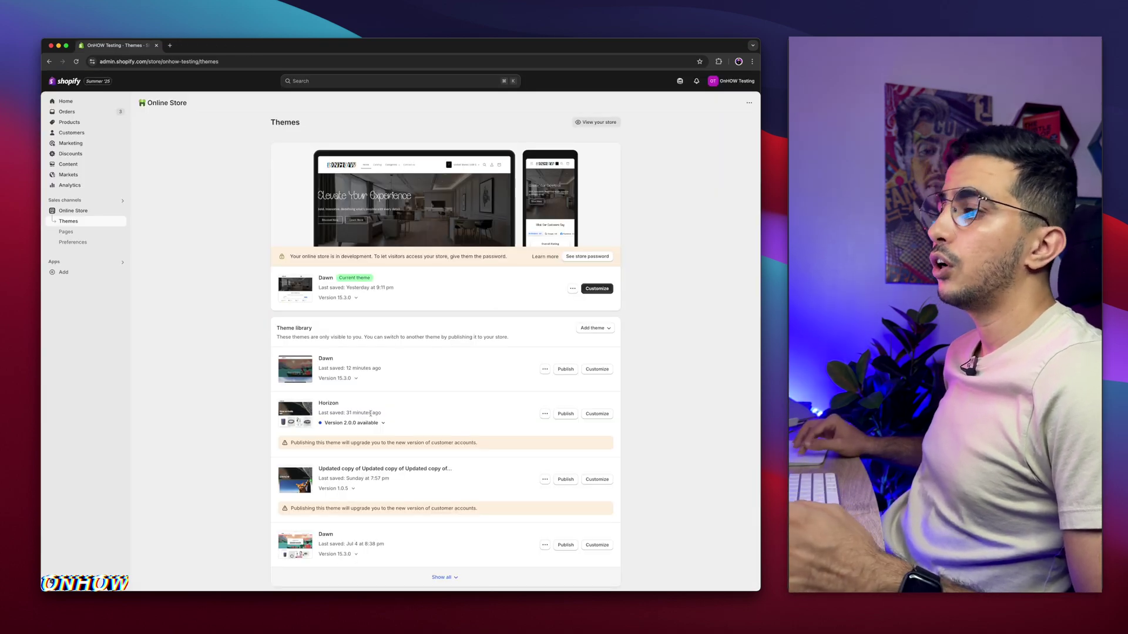
scroll(370, 412, "down", 2)
scroll(370, 412, "up", 5)
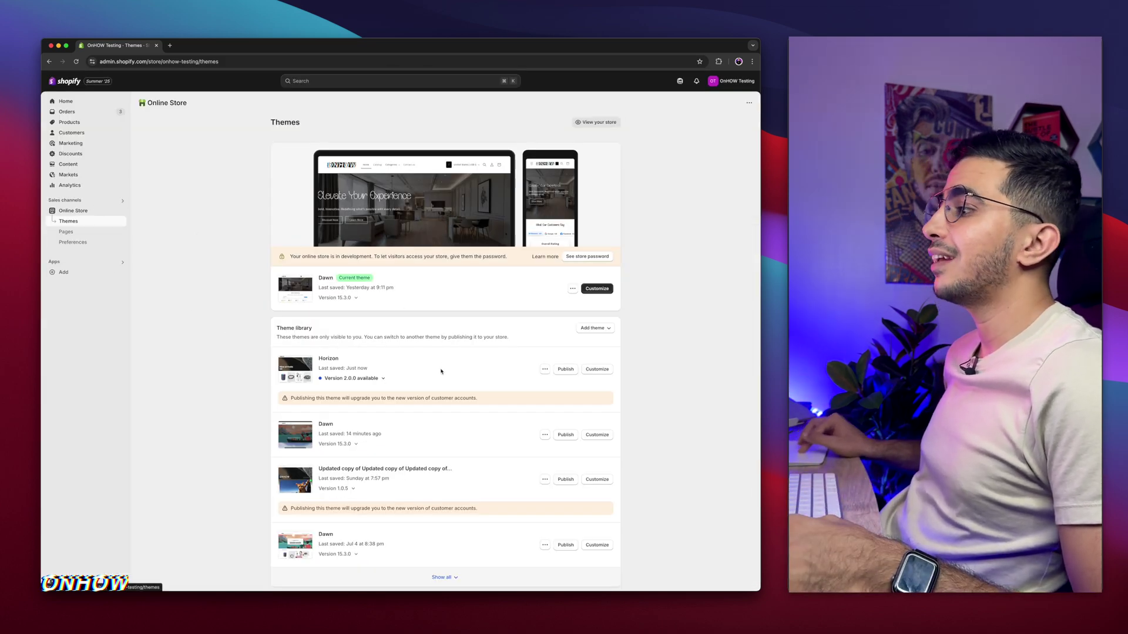
scroll(432, 384, "up", 5)
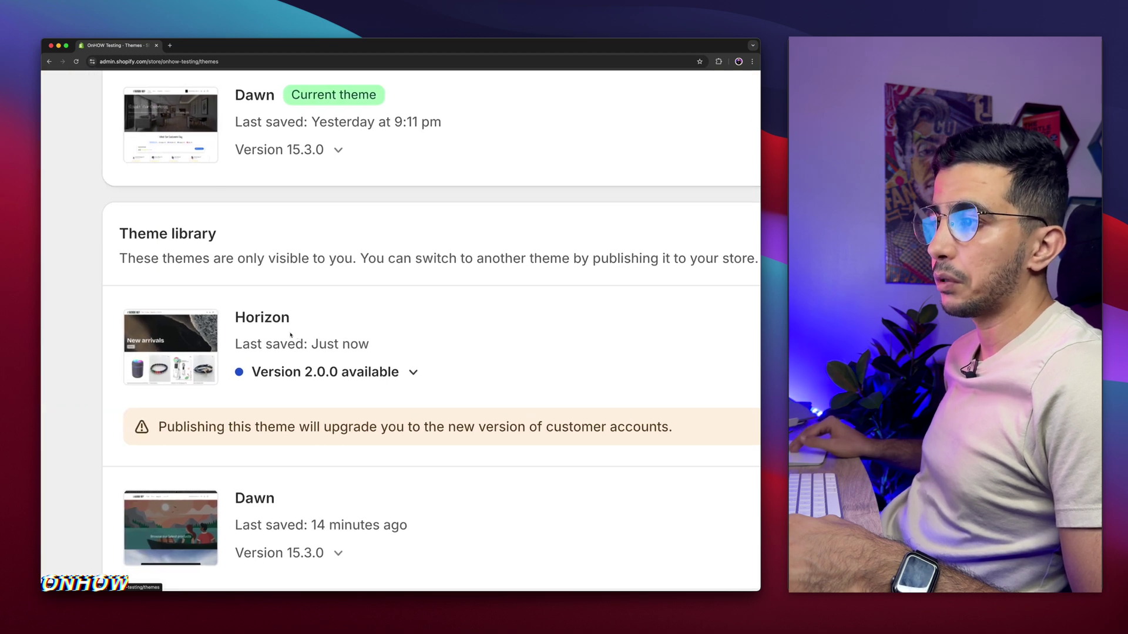
scroll(205, 339, "down", 5)
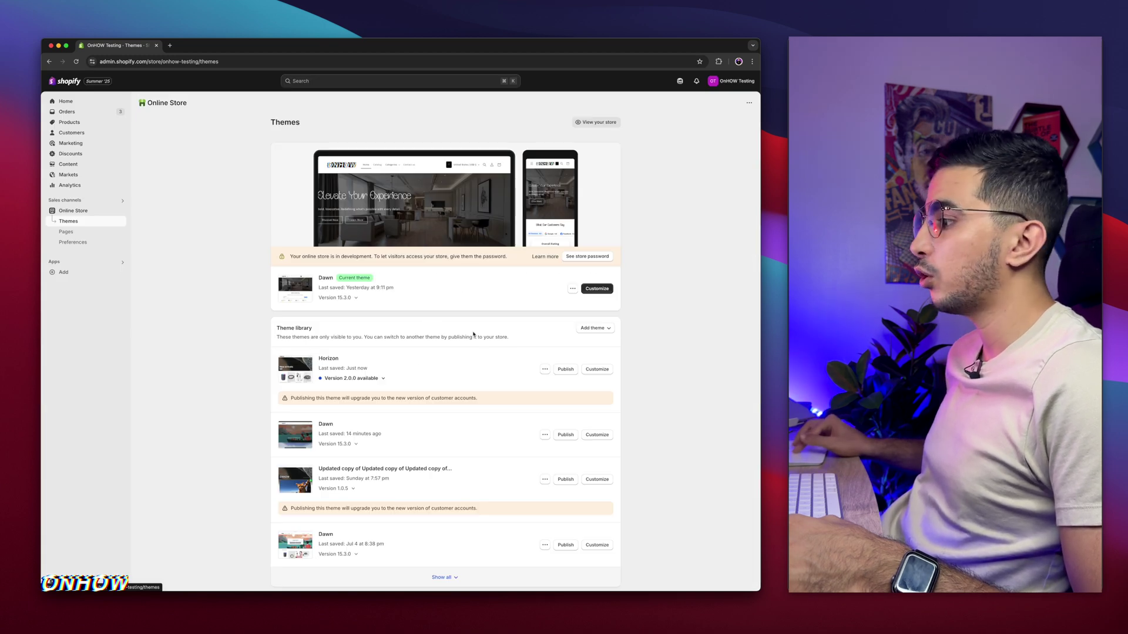
left_click(544, 369)
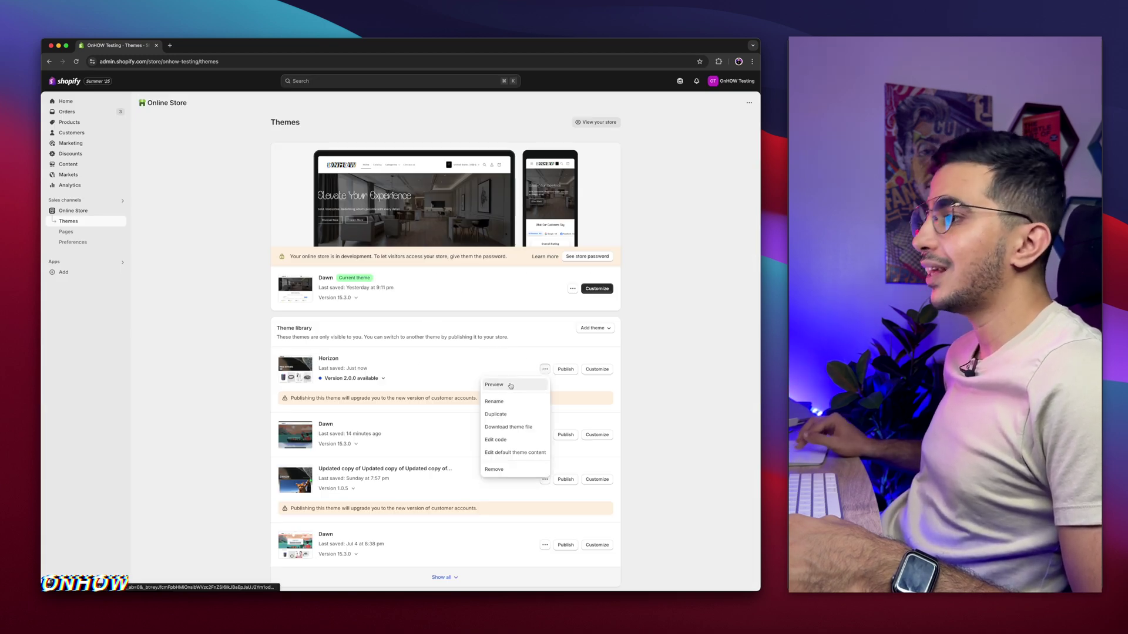
left_click(509, 385)
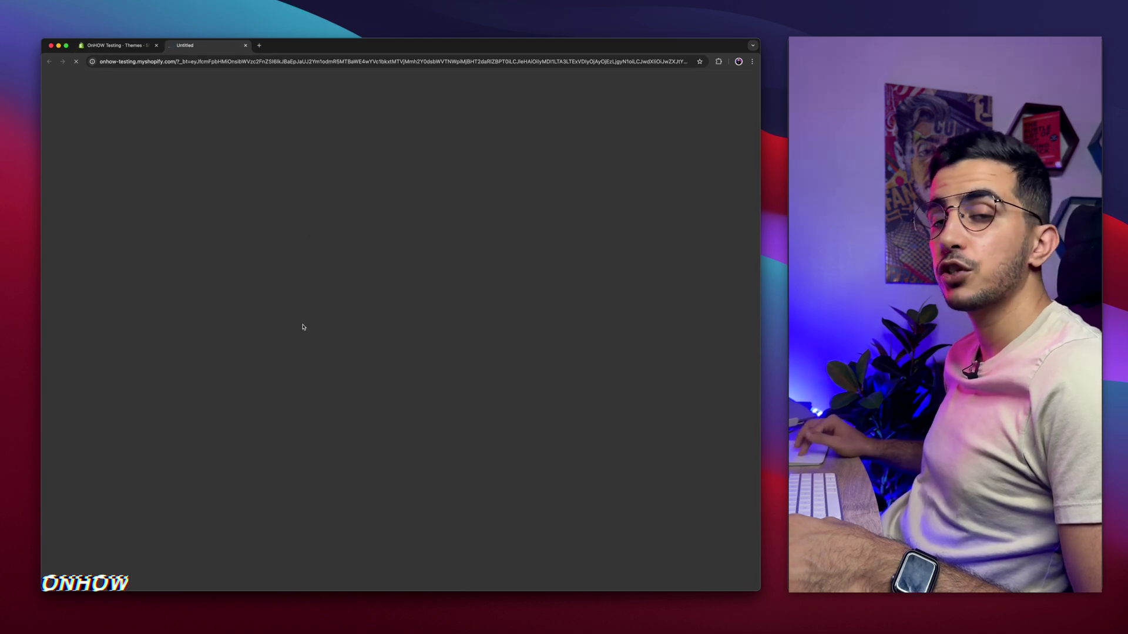
Hide the preview bar on the Horizon storefront and examine the footer's copyright and policy links area
scroll(303, 327, "down", 5)
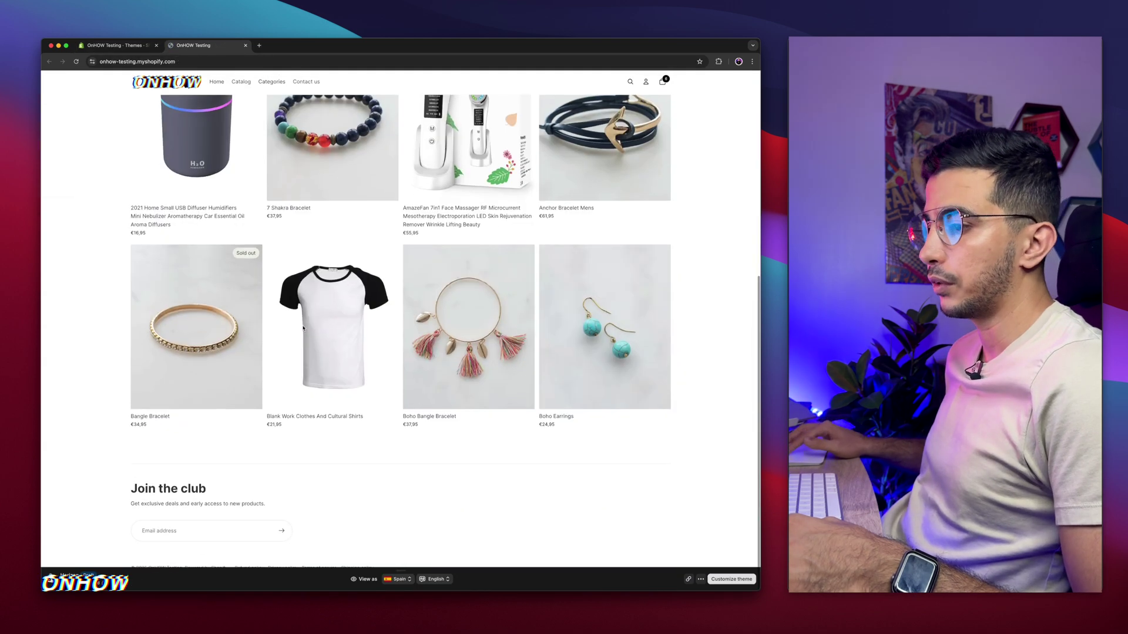
left_click(701, 579)
left_click(716, 554)
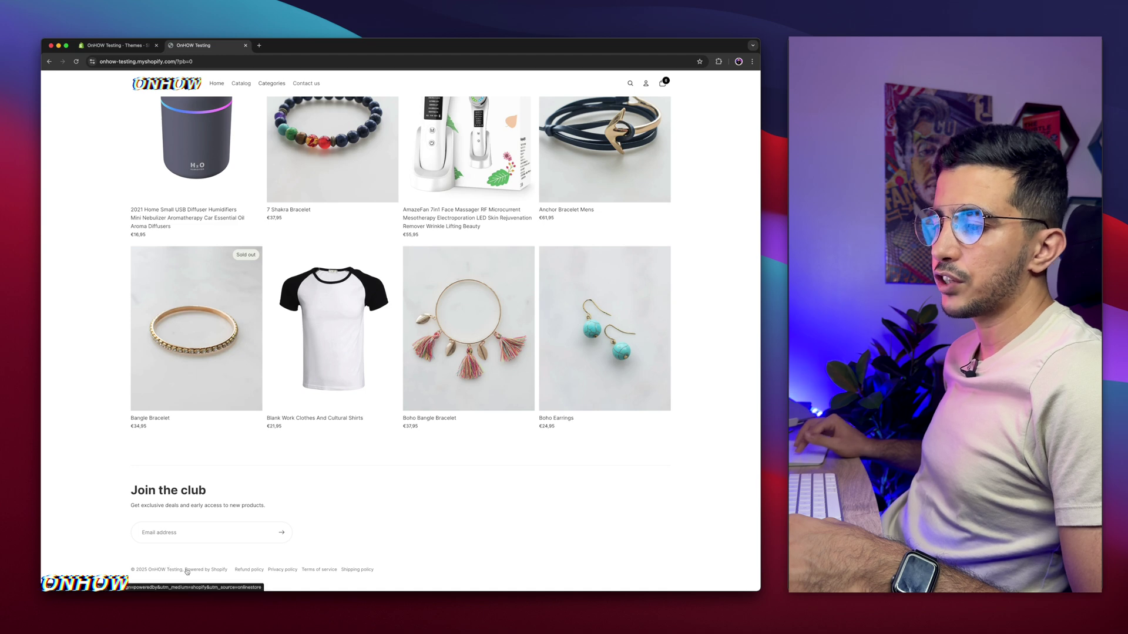
scroll(201, 573, "up", 5)
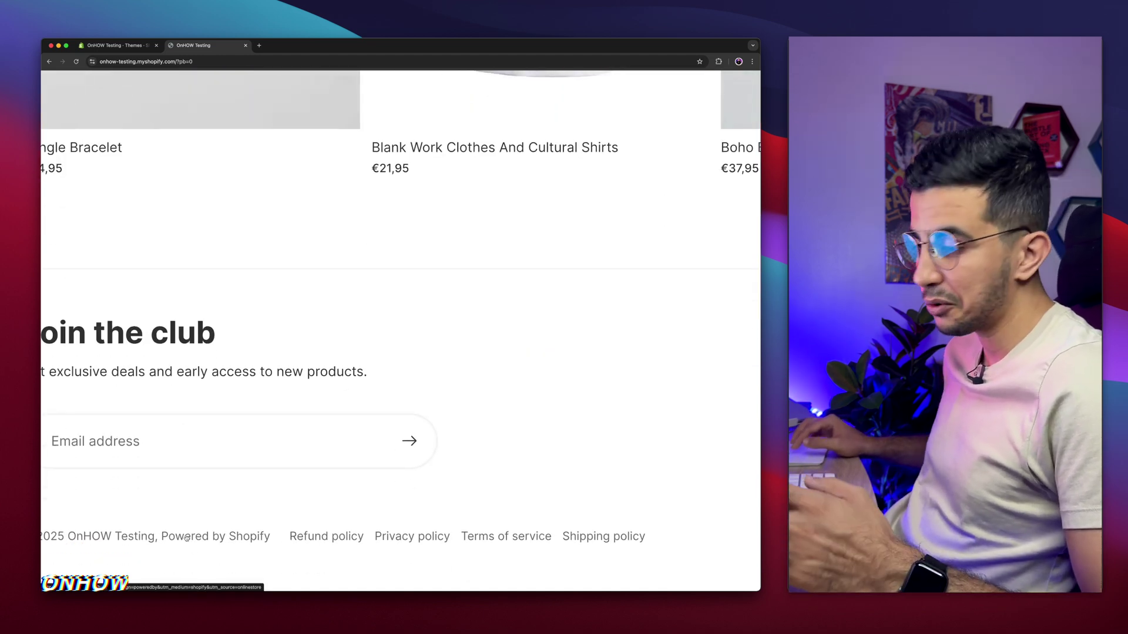
scroll(186, 538, "down", 5)
Return to the Themes page, open the Horizon theme for customization and select its Footer section
left_click(129, 49)
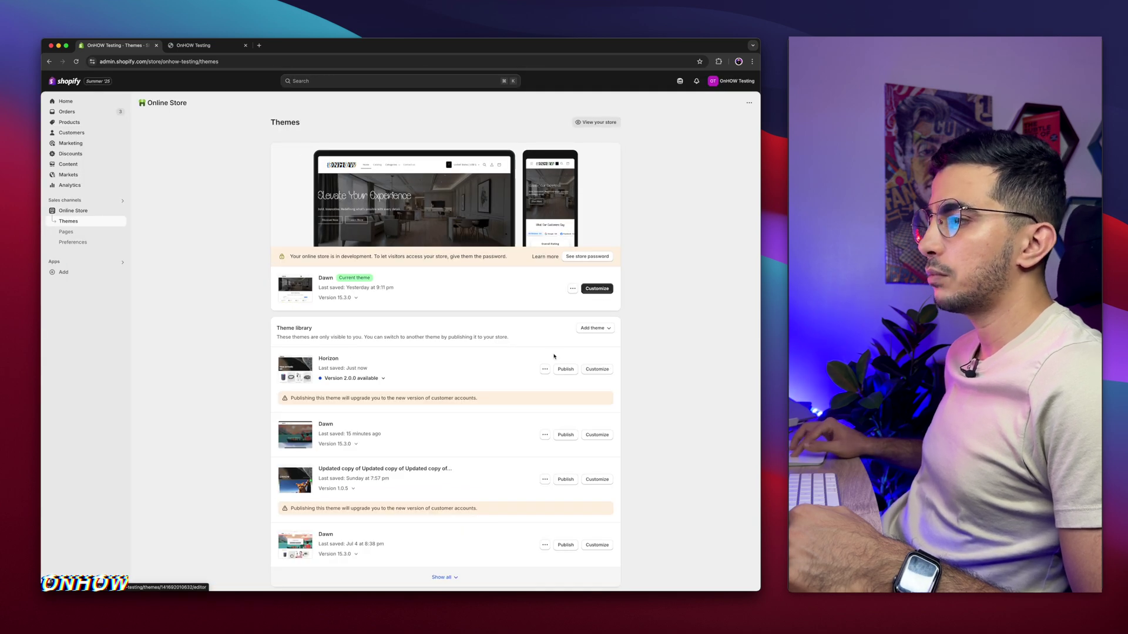
left_click(595, 372)
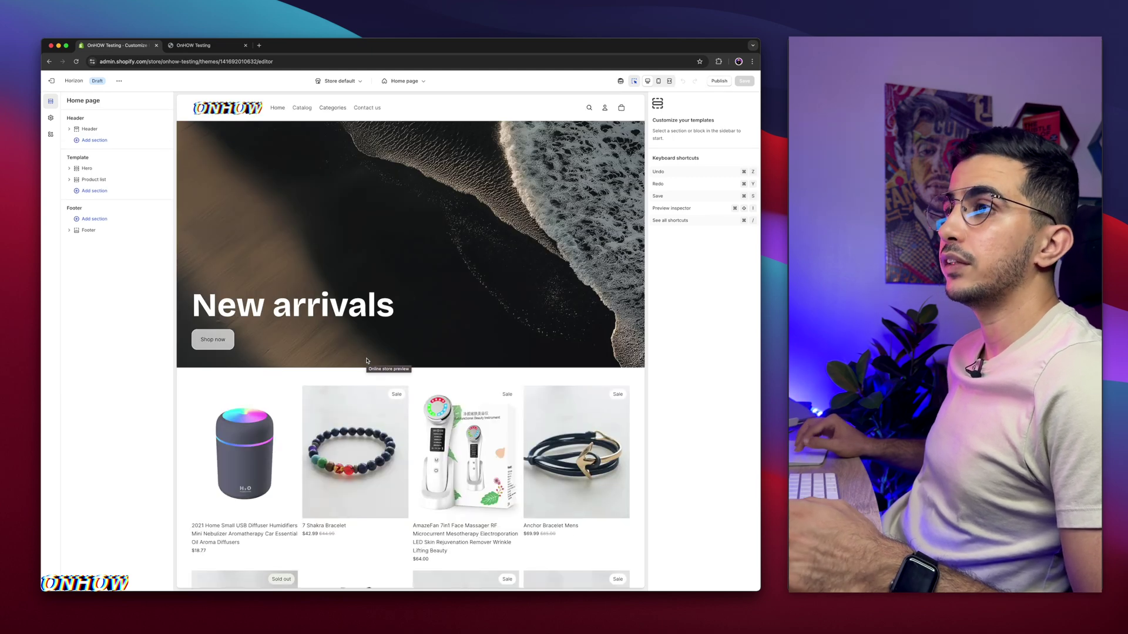
scroll(388, 412, "down", 5)
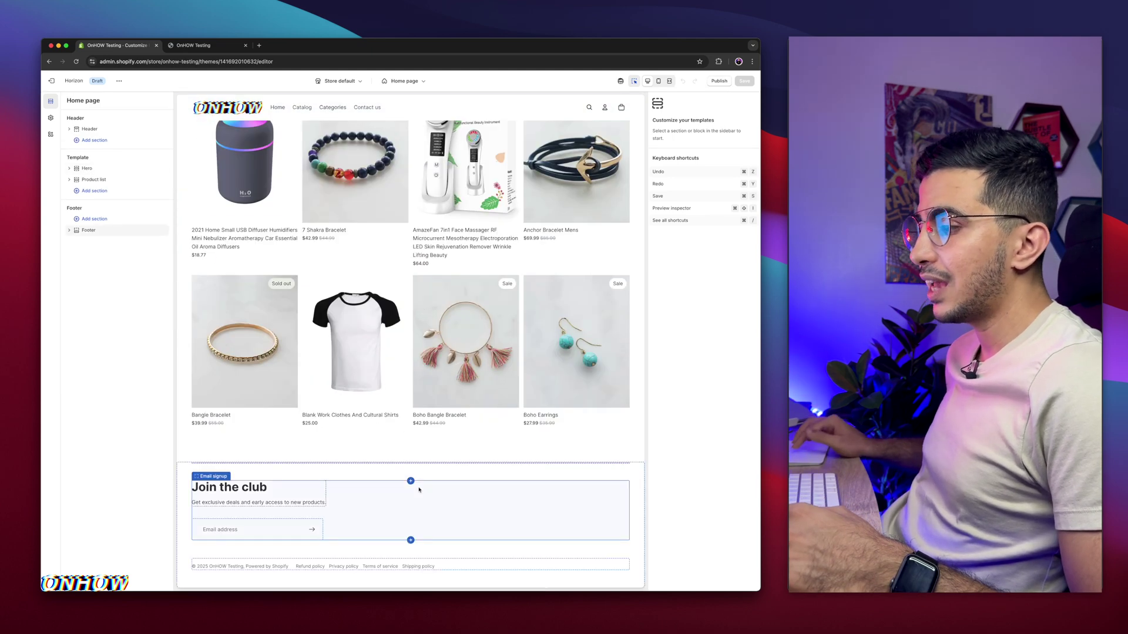
left_click(430, 477)
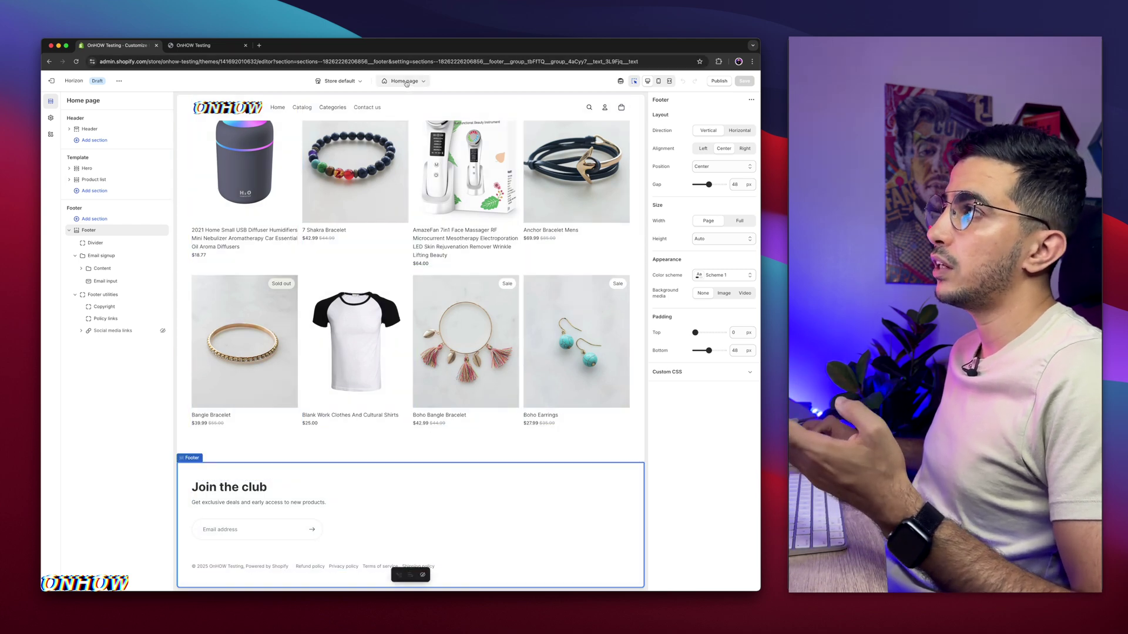
Select the "Join the club" heading block in the footer's email signup and inspect its block options
left_click(244, 490)
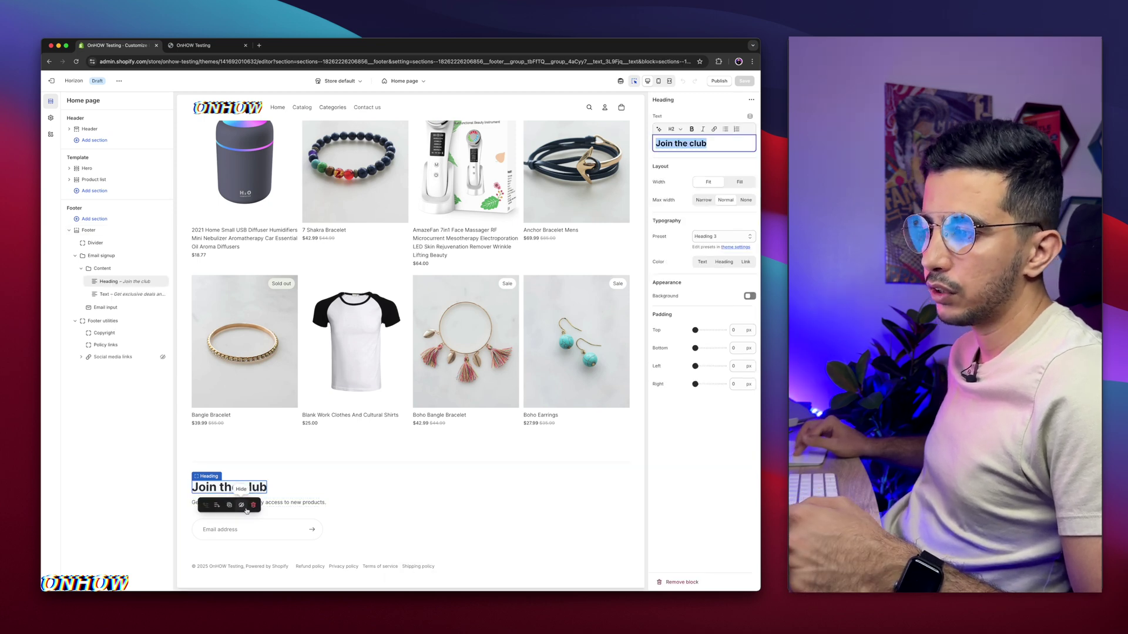
scroll(253, 509, "up", 5)
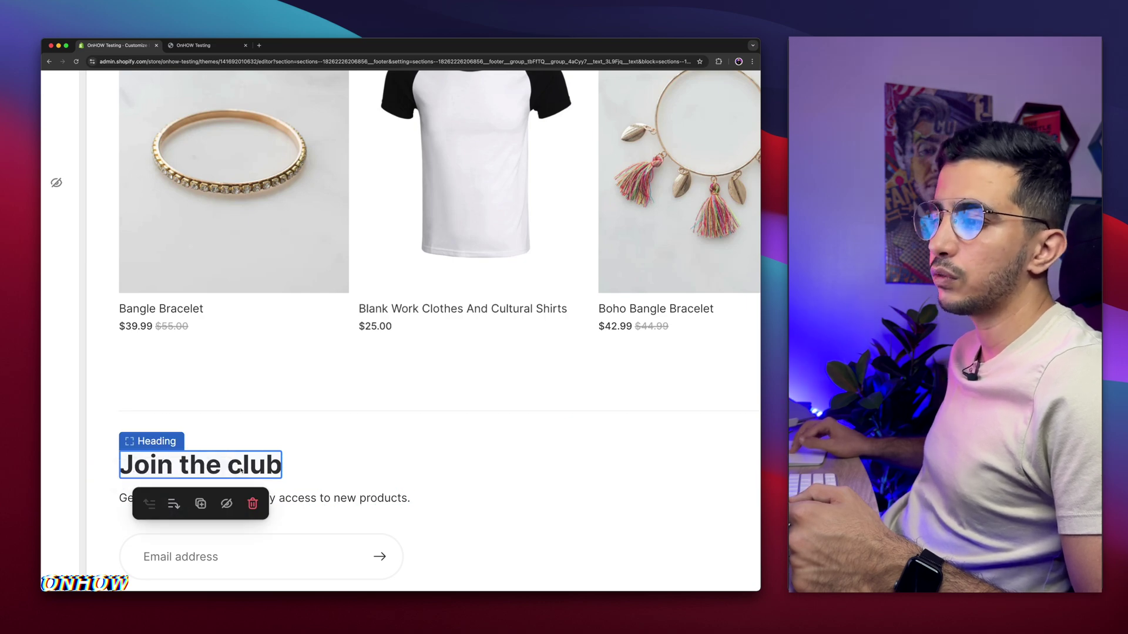
mouse_move(116, 300)
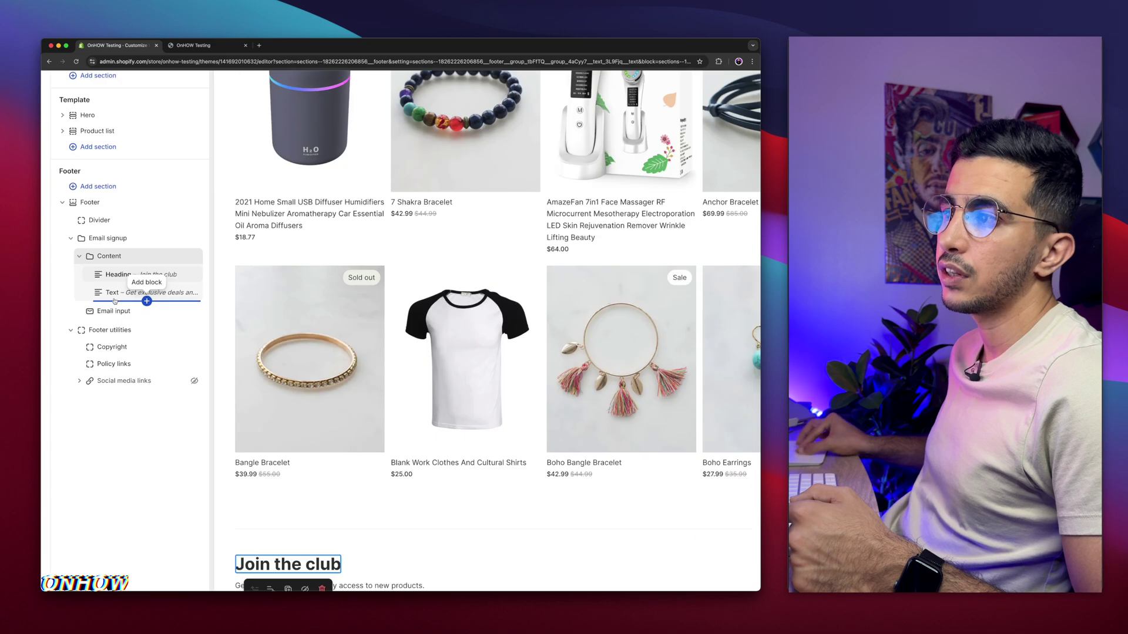
left_click(100, 260)
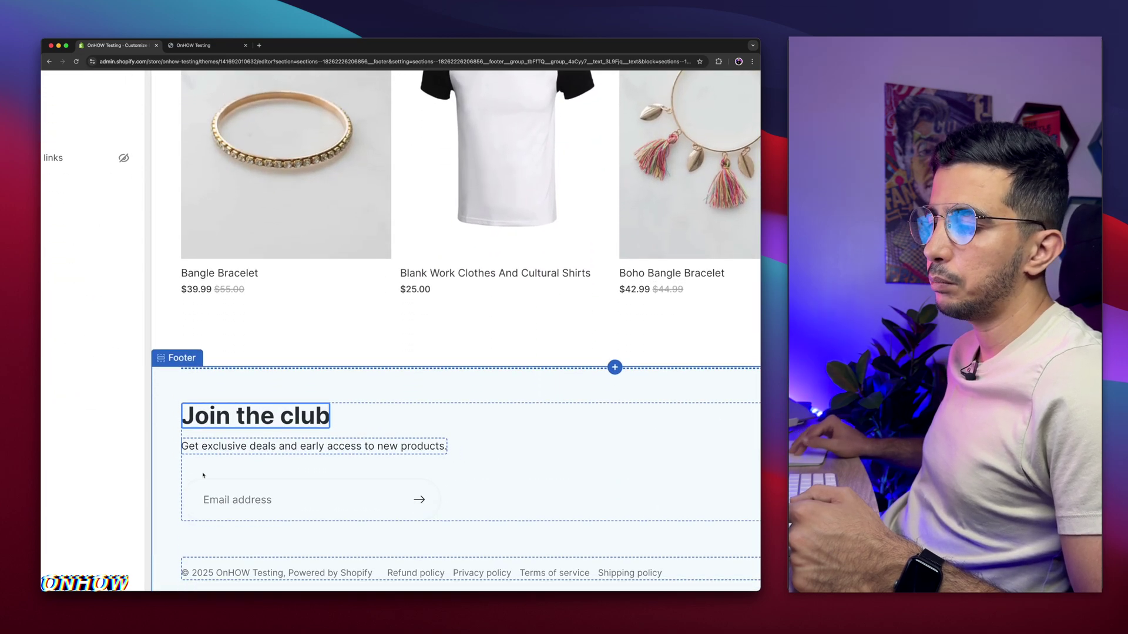
left_click(229, 427)
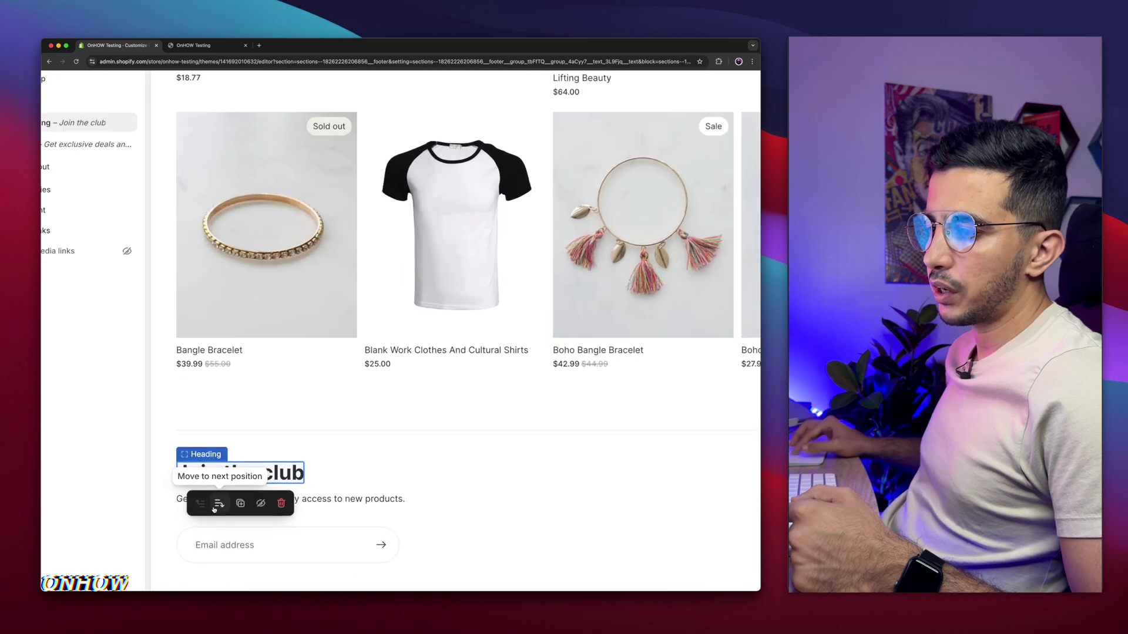
Move the "Join the club" heading block below the text block and return it to its original position
left_click(218, 504)
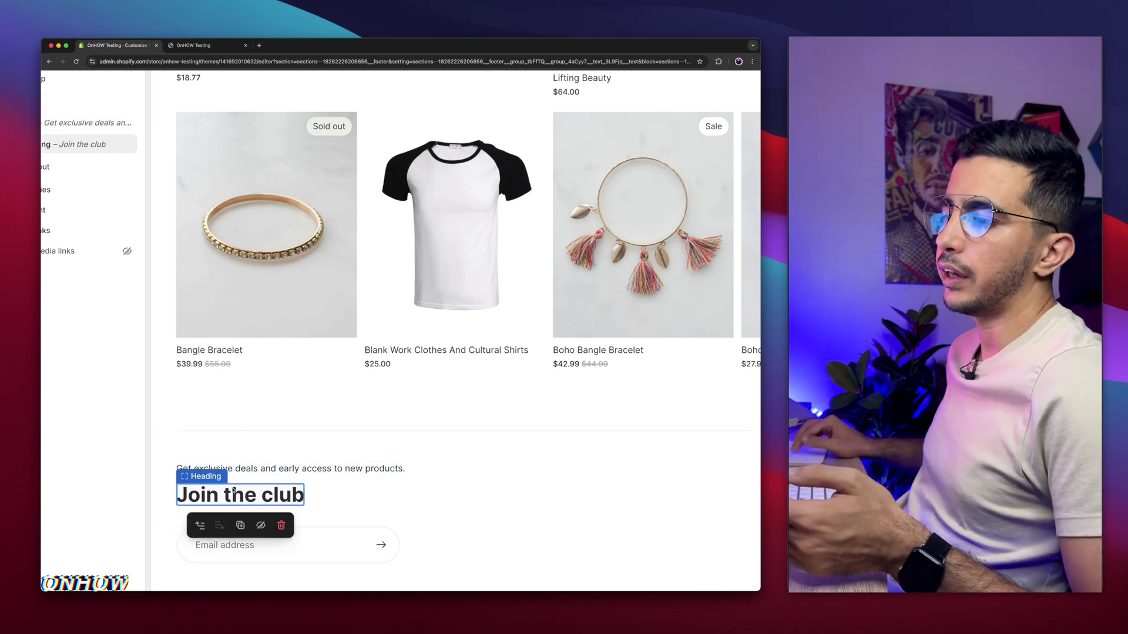
left_click(200, 525)
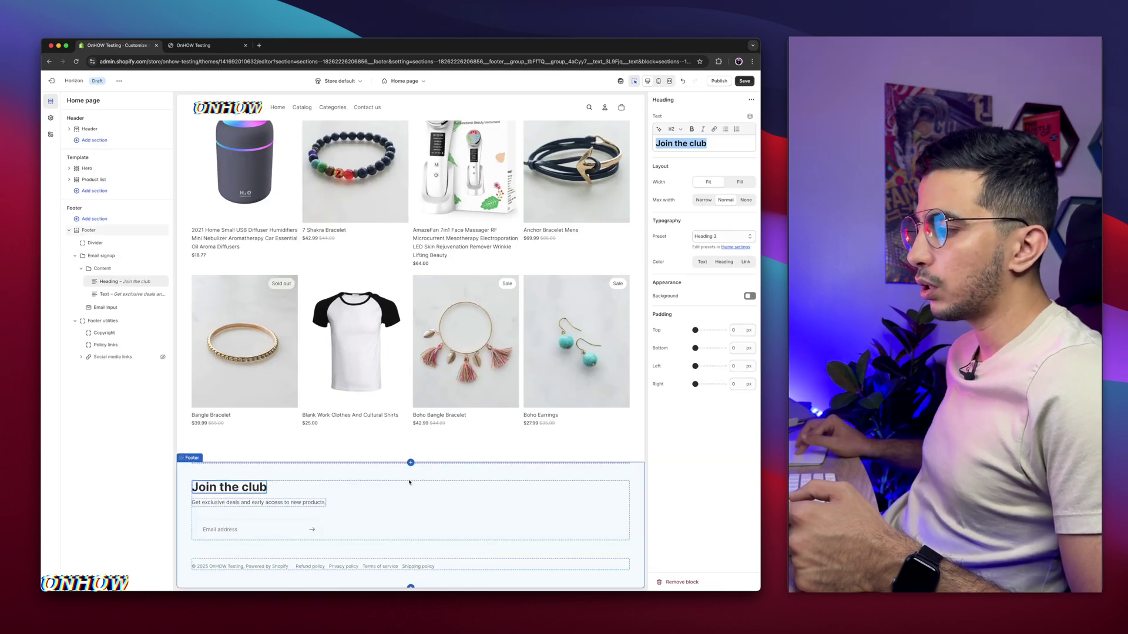
Add an Icon block above the email signup in the footer and review the available icon choices
left_click(411, 481)
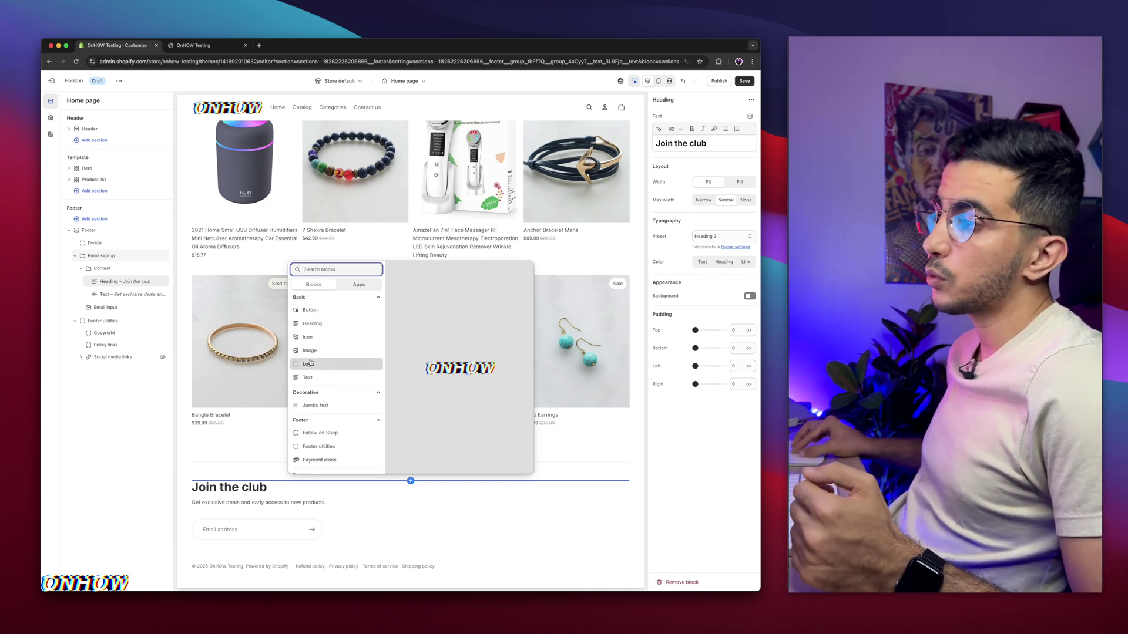
scroll(311, 363, "down", 1)
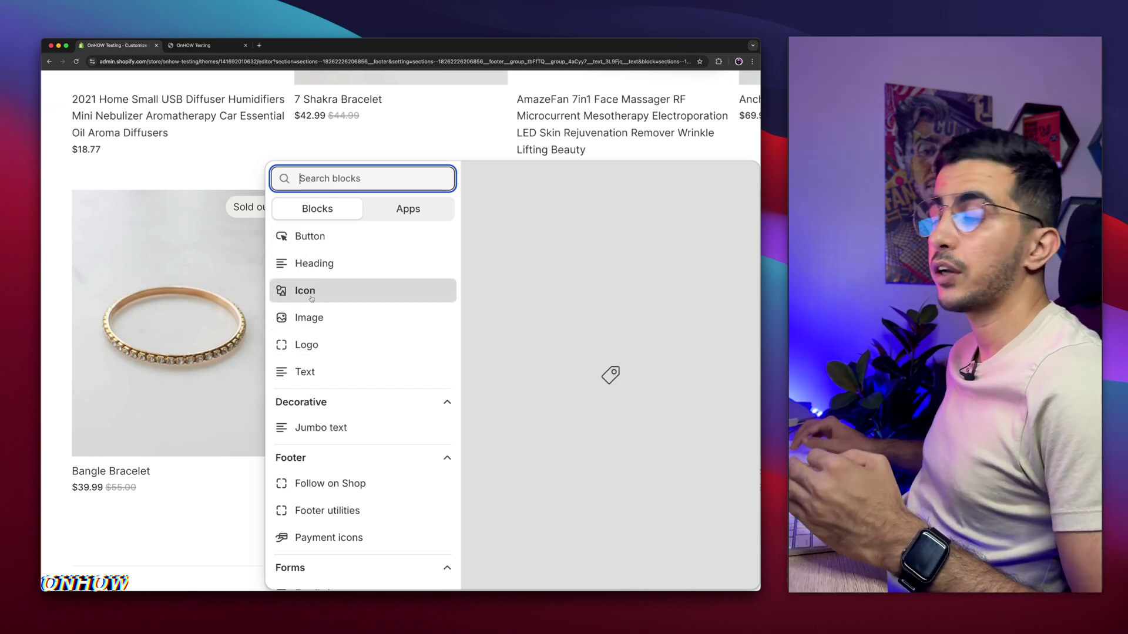
left_click(311, 291)
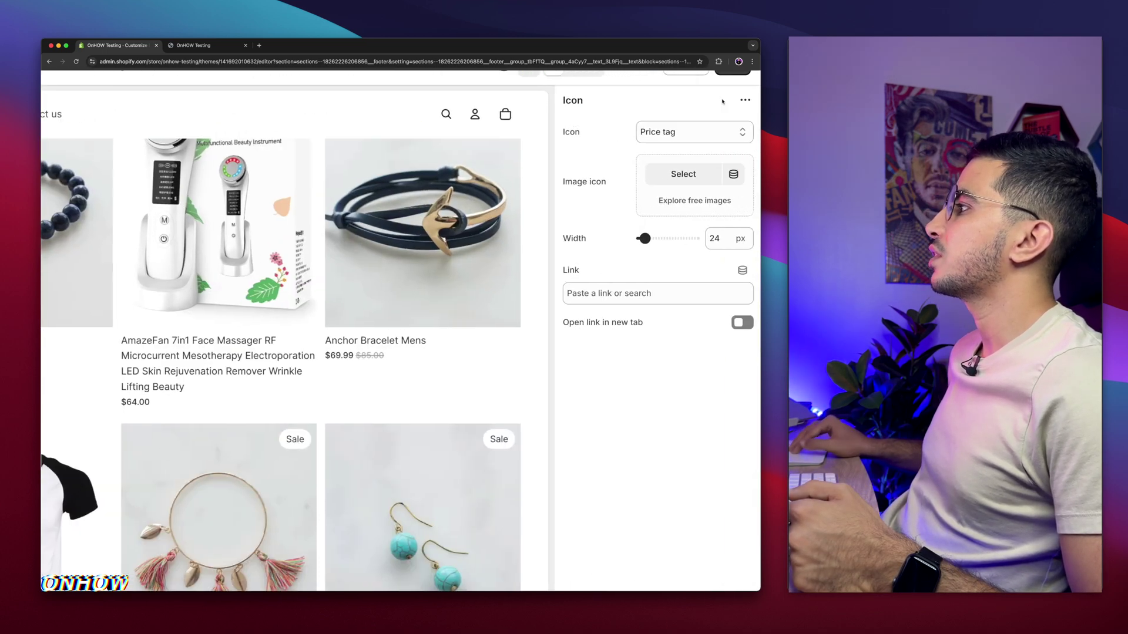
left_click(726, 117)
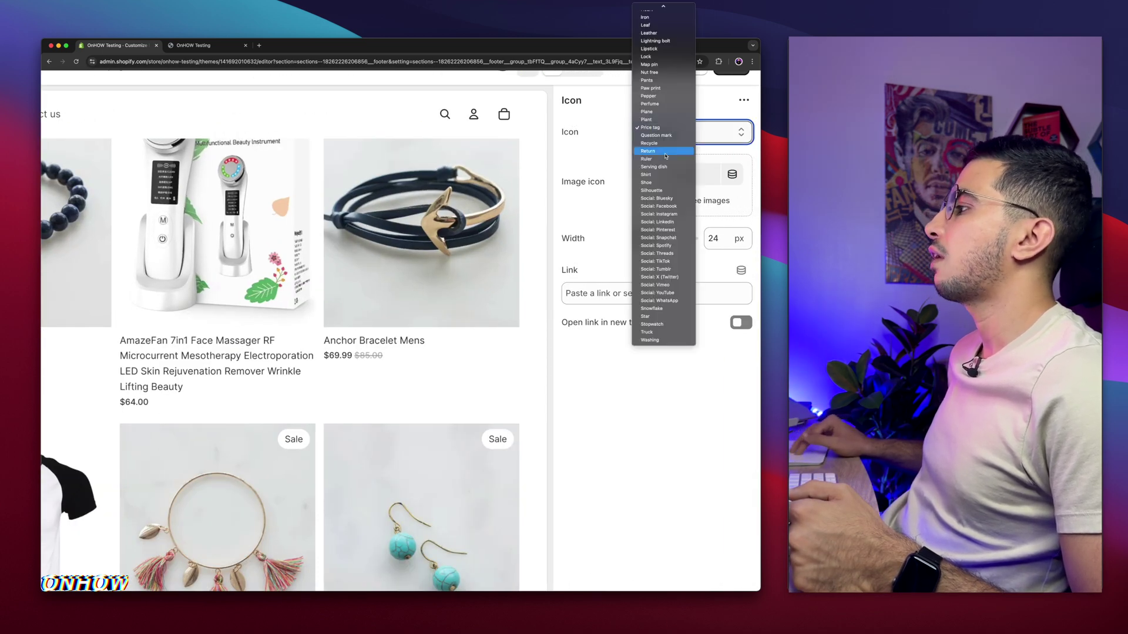
scroll(665, 156, "up", 3)
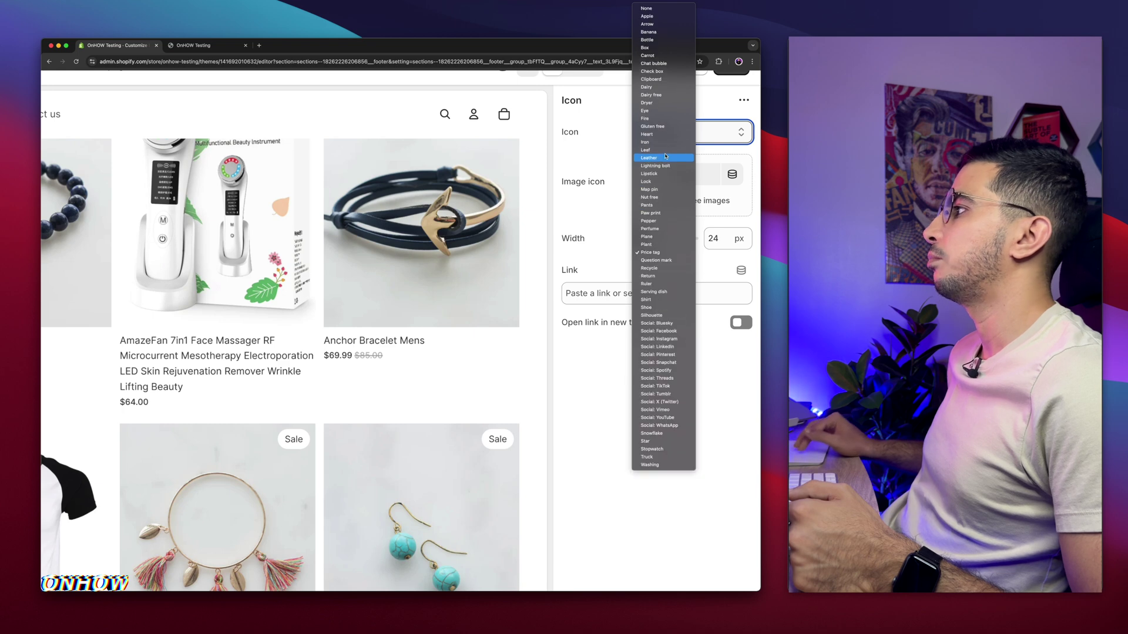
left_click(613, 151)
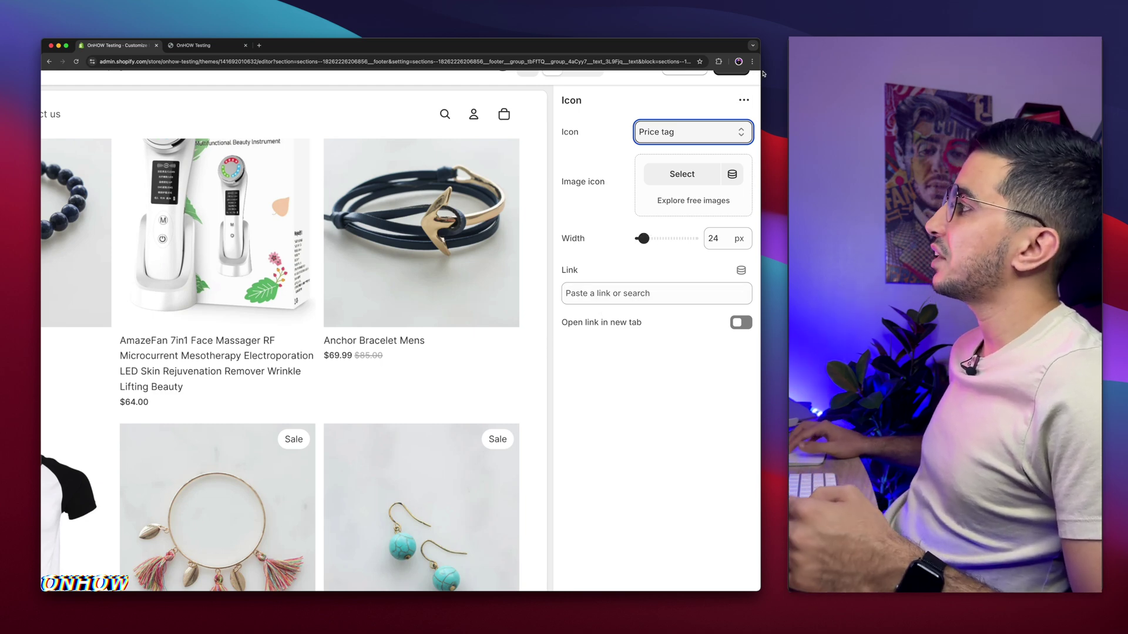
Remove the Icon block from the footer
left_click(744, 100)
left_click(702, 250)
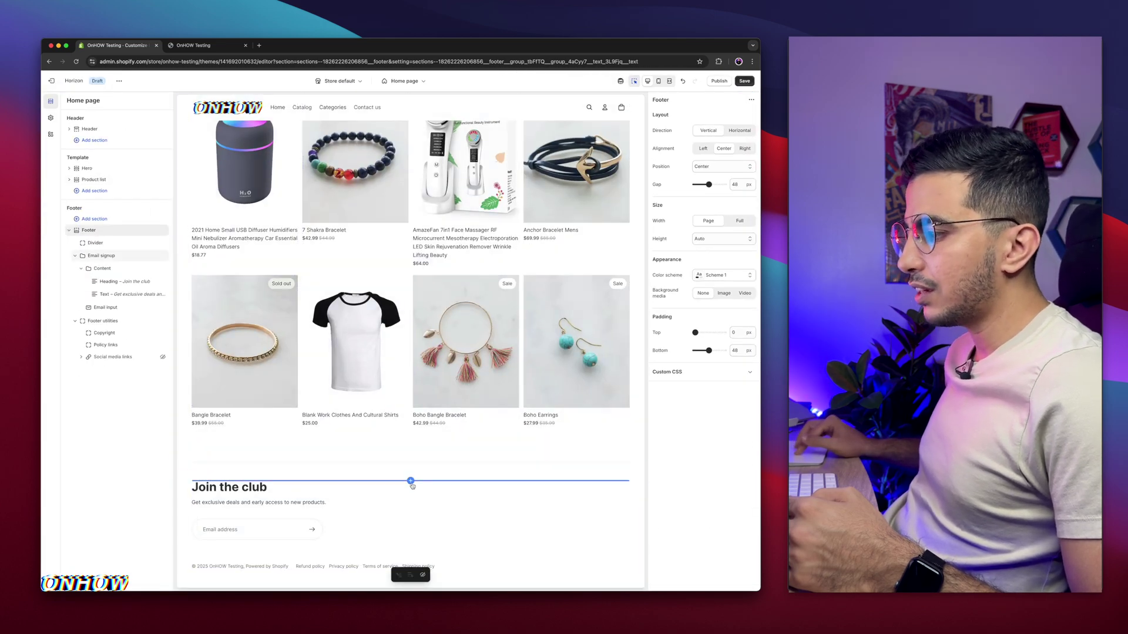
Add a Logo block above the email signup in the footer
left_click(410, 481)
scroll(320, 333, "down", 1)
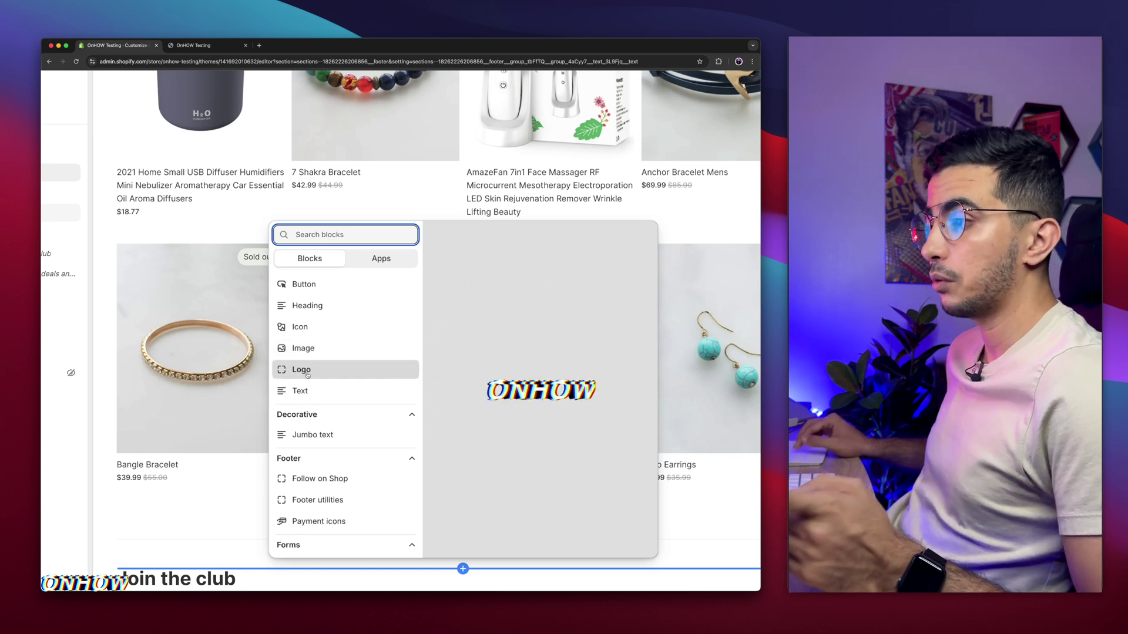
key("Escape")
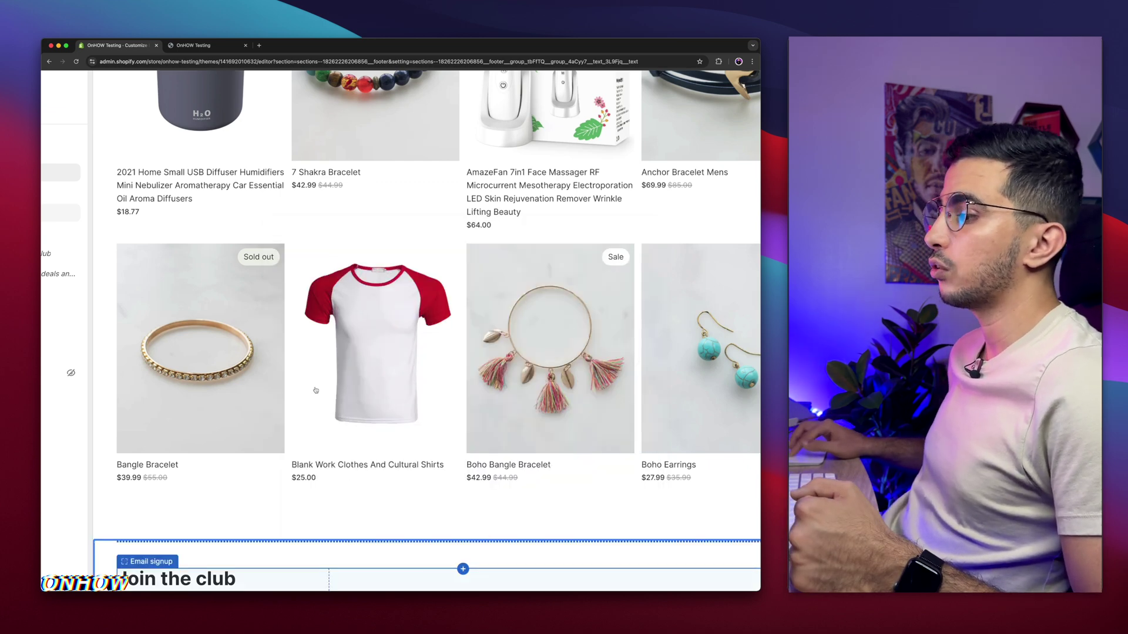
scroll(377, 500, "down", 5)
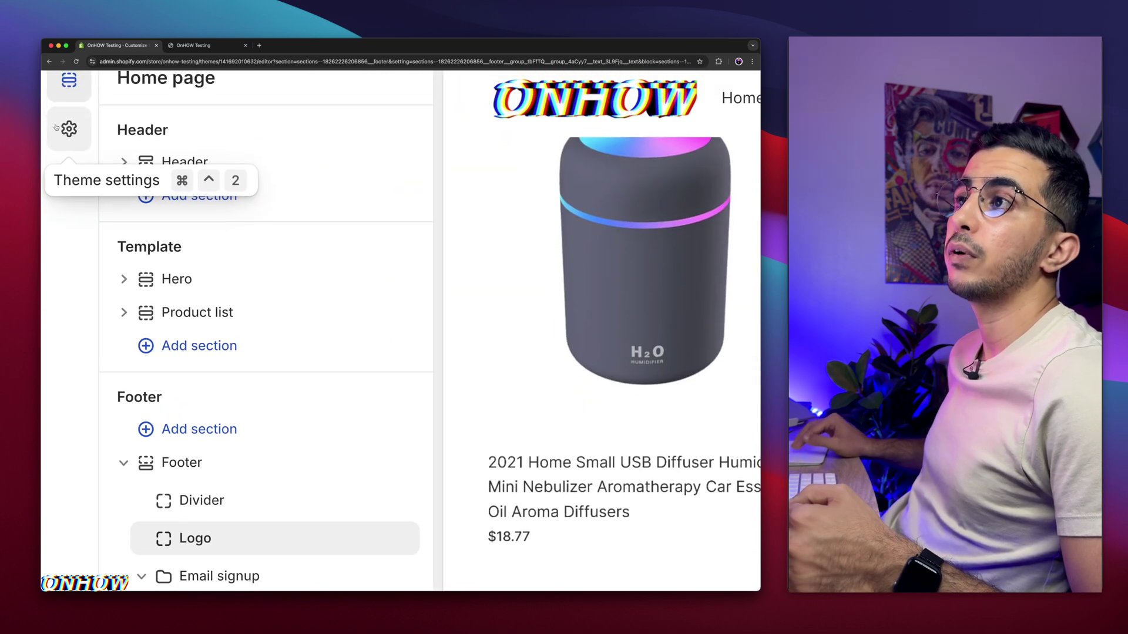
Open the Logo and favicon options in the theme settings and examine where the default logo is assigned
left_click(67, 130)
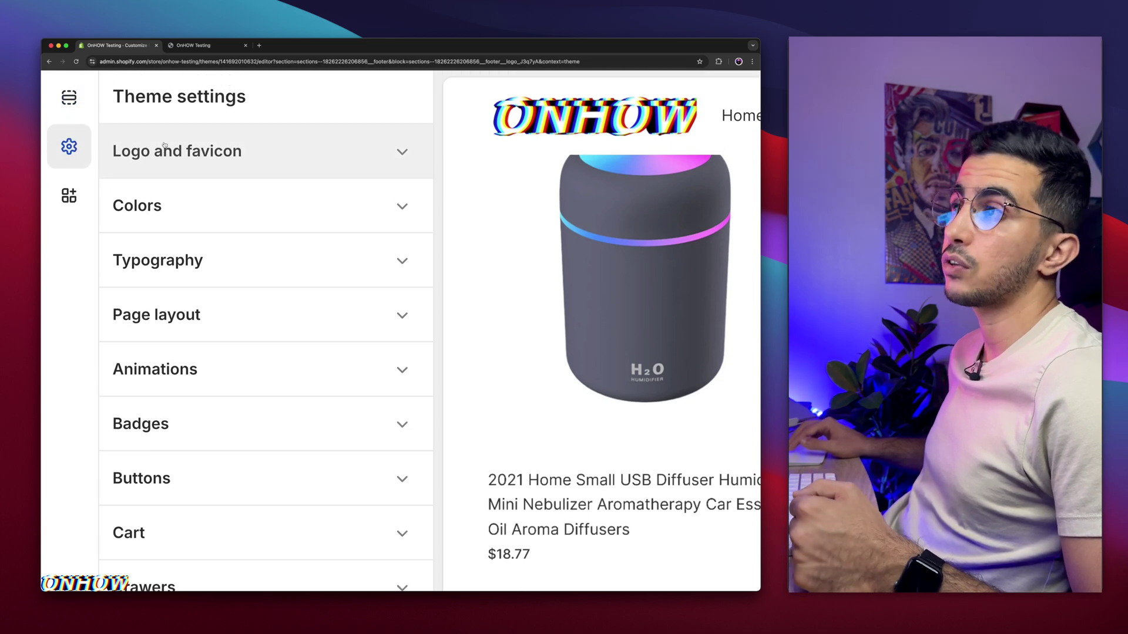
left_click(186, 160)
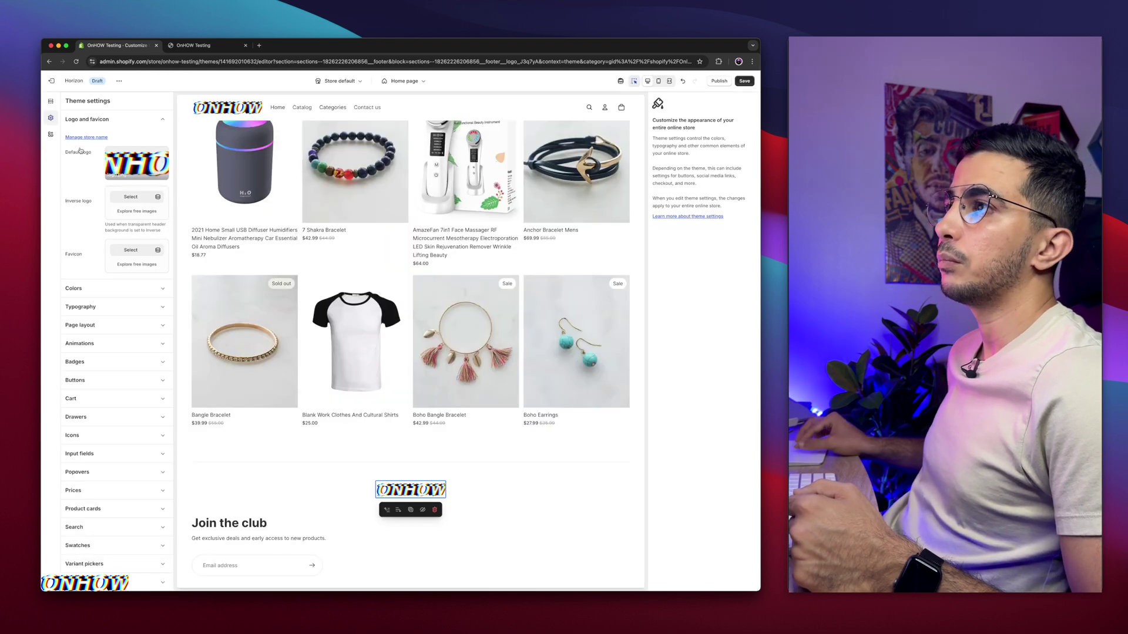
Select the footer's Logo block and set its height to 56 px
scroll(368, 485, "down", 1)
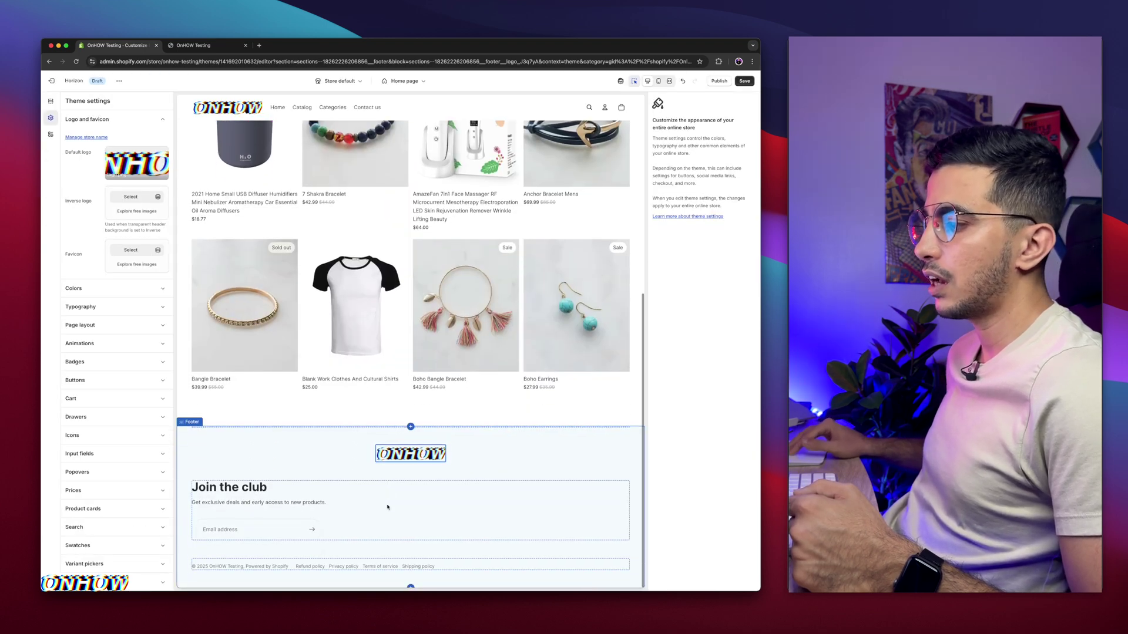
left_click(410, 454)
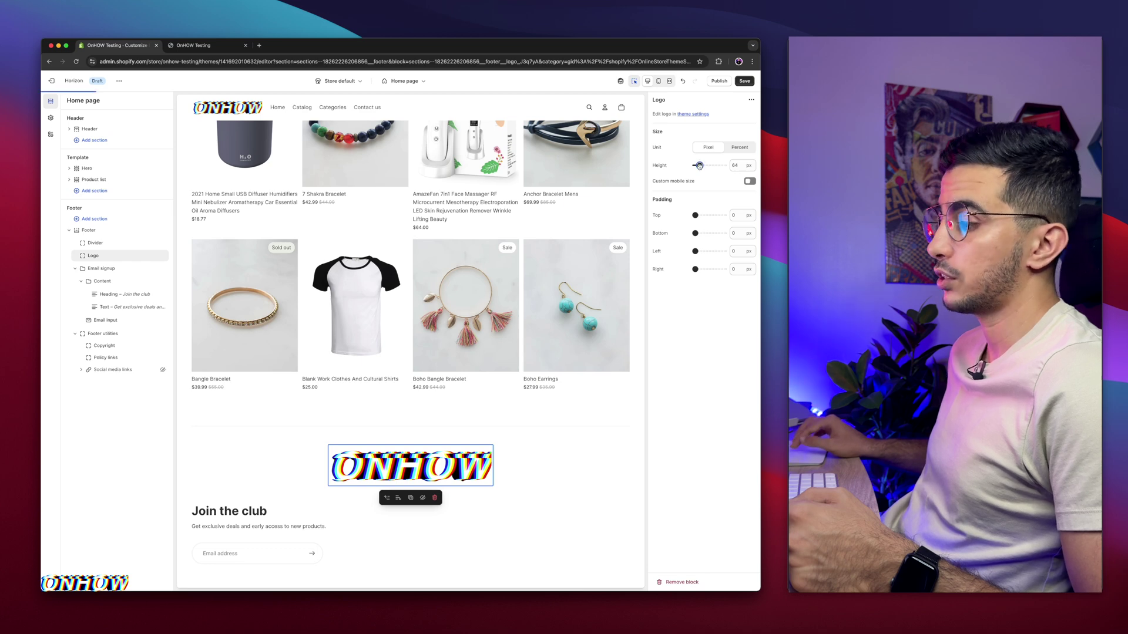
left_click_drag(699, 165, 698, 165)
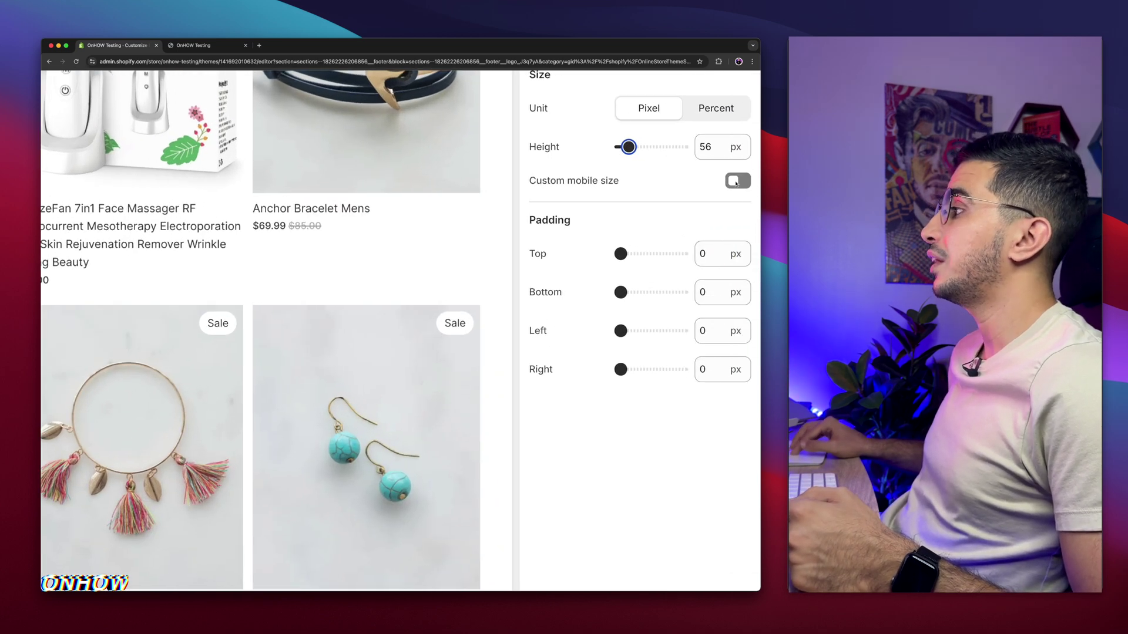
Try the footer logo's custom mobile size and a position above the divider, restoring both to their original state
left_click(736, 182)
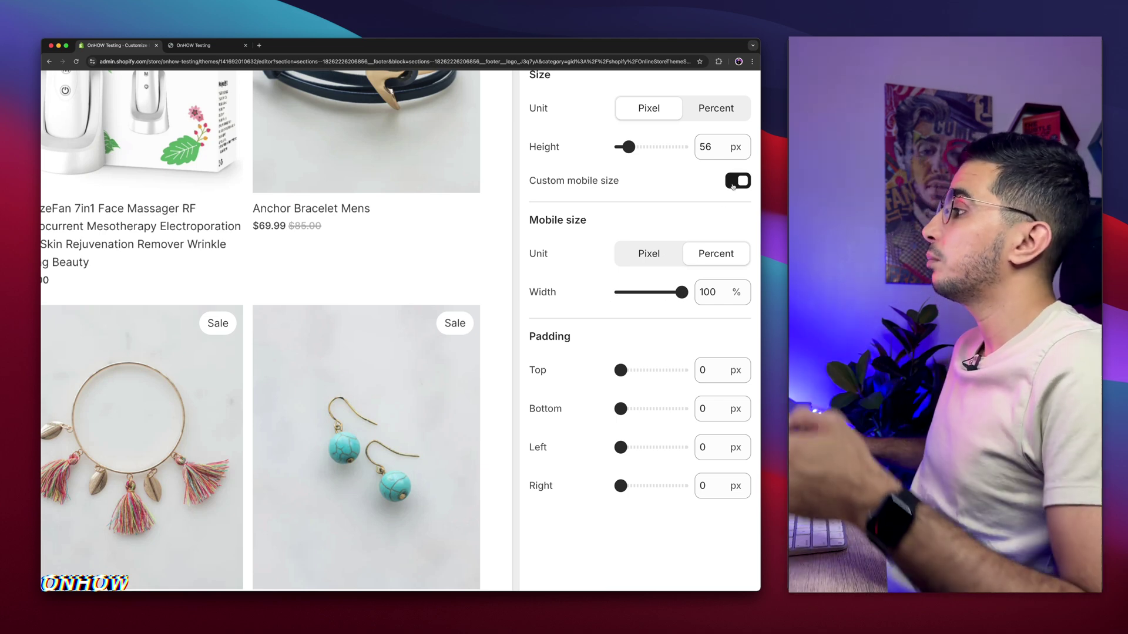
left_click(738, 181)
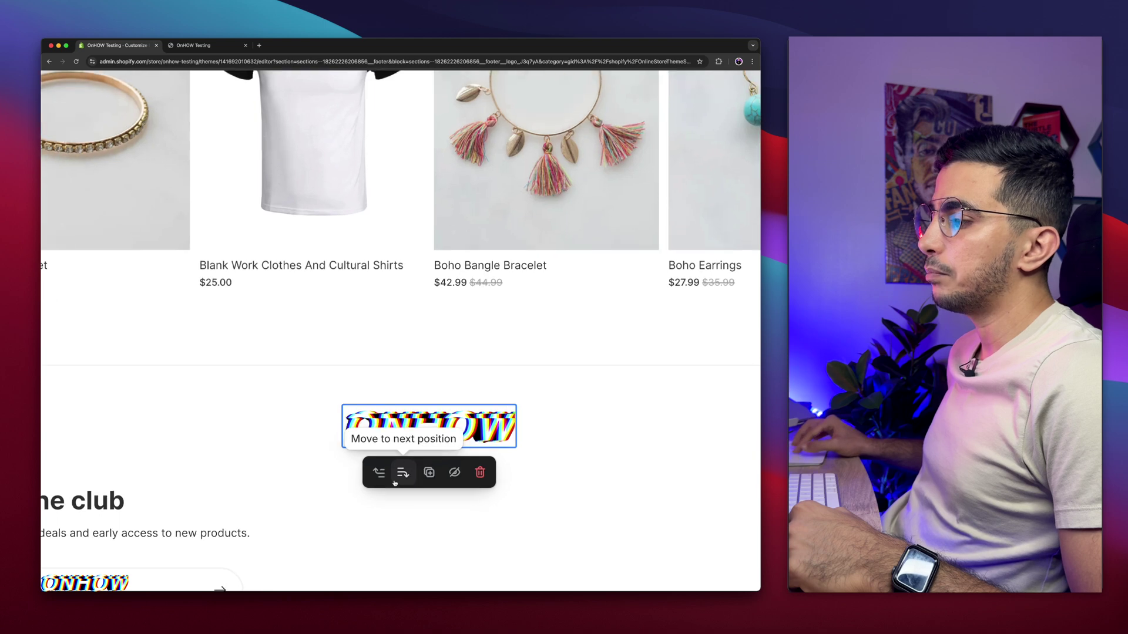
left_click(375, 473)
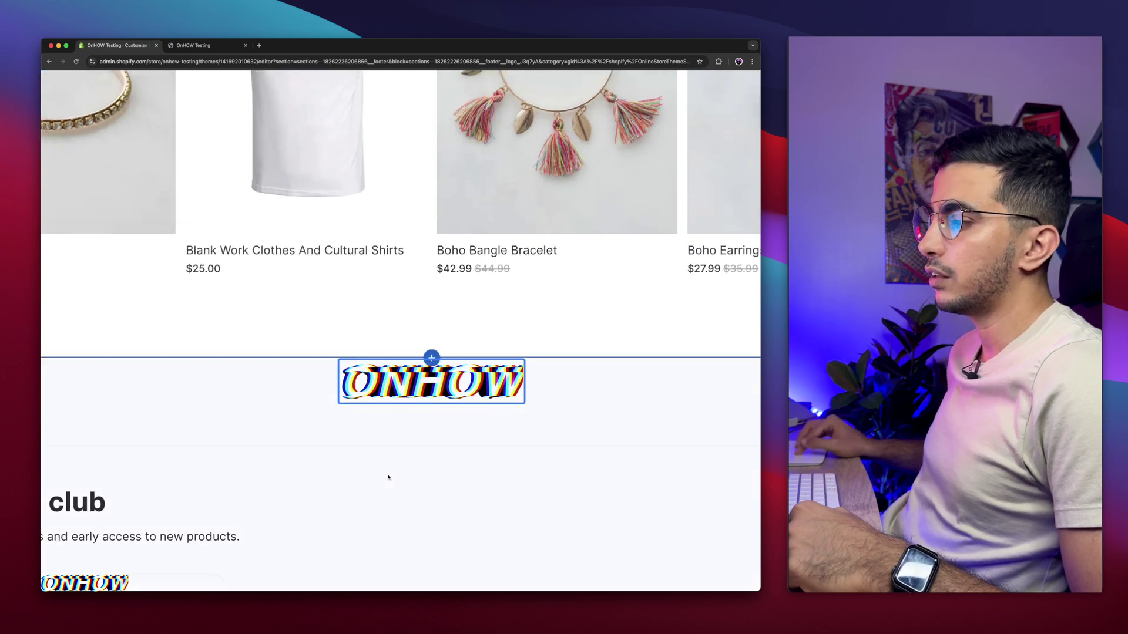
left_click(403, 433)
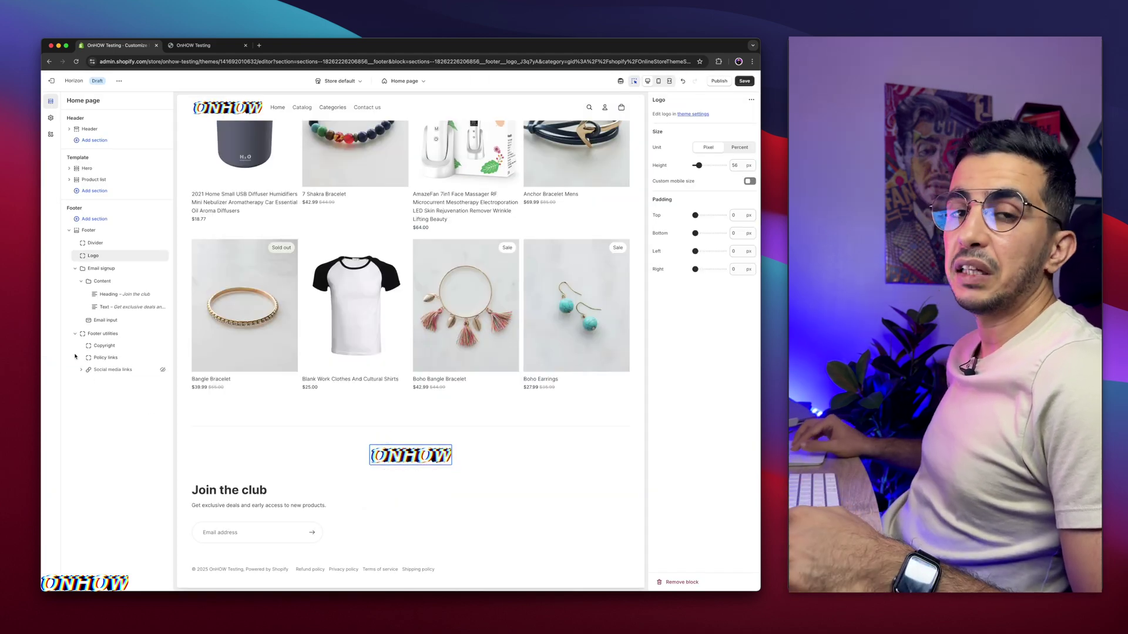
Show the Social media links block in the footer utilities, inspect its settings and hide the block again
scroll(92, 370, "up", 5)
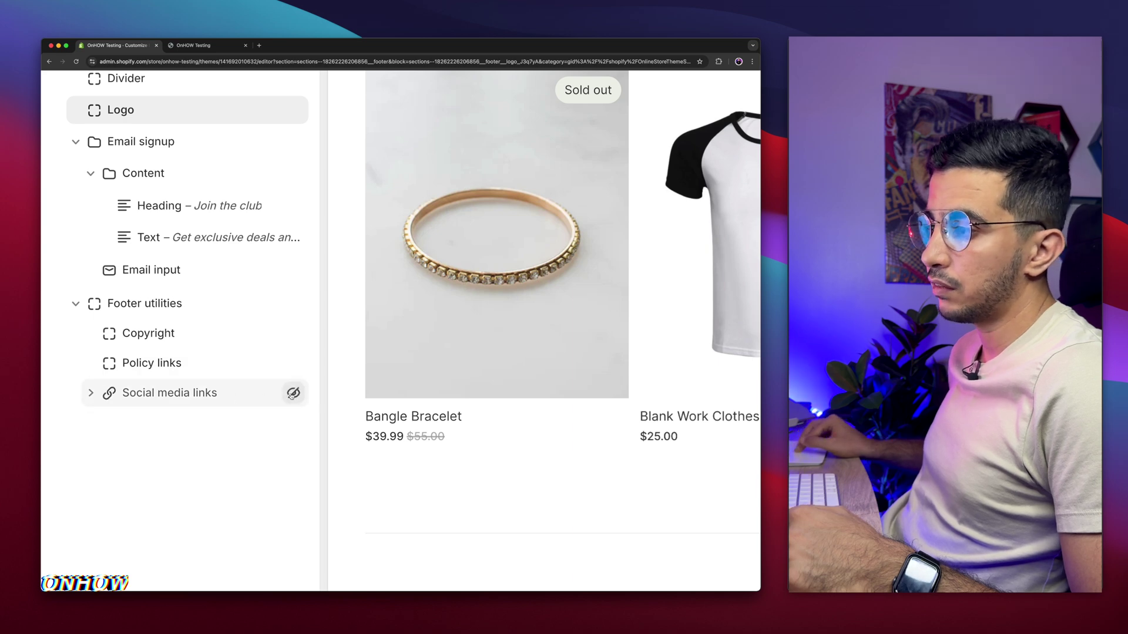
scroll(293, 394, "down", 5)
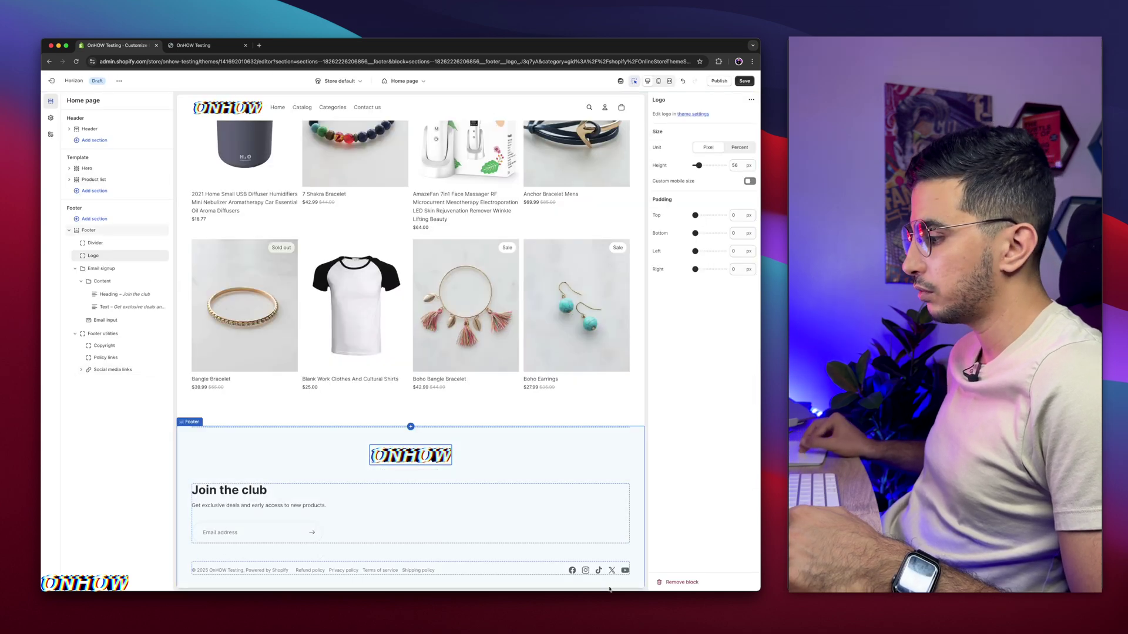
scroll(625, 587, "up", 5)
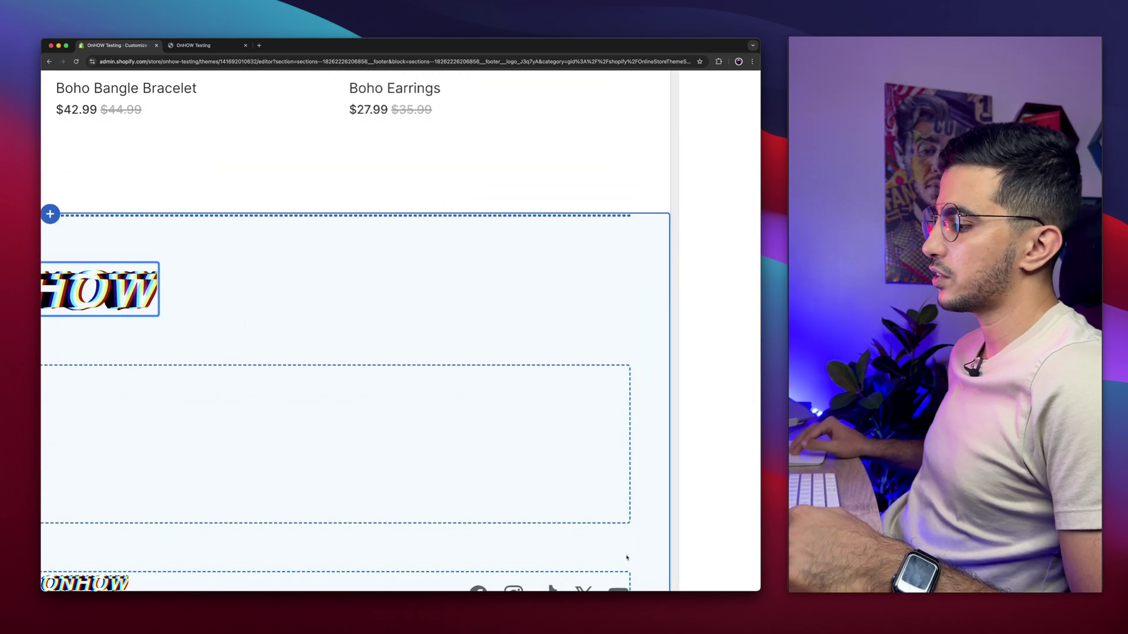
scroll(627, 558, "down", 3)
left_click(562, 567)
scroll(561, 567, "down", 3)
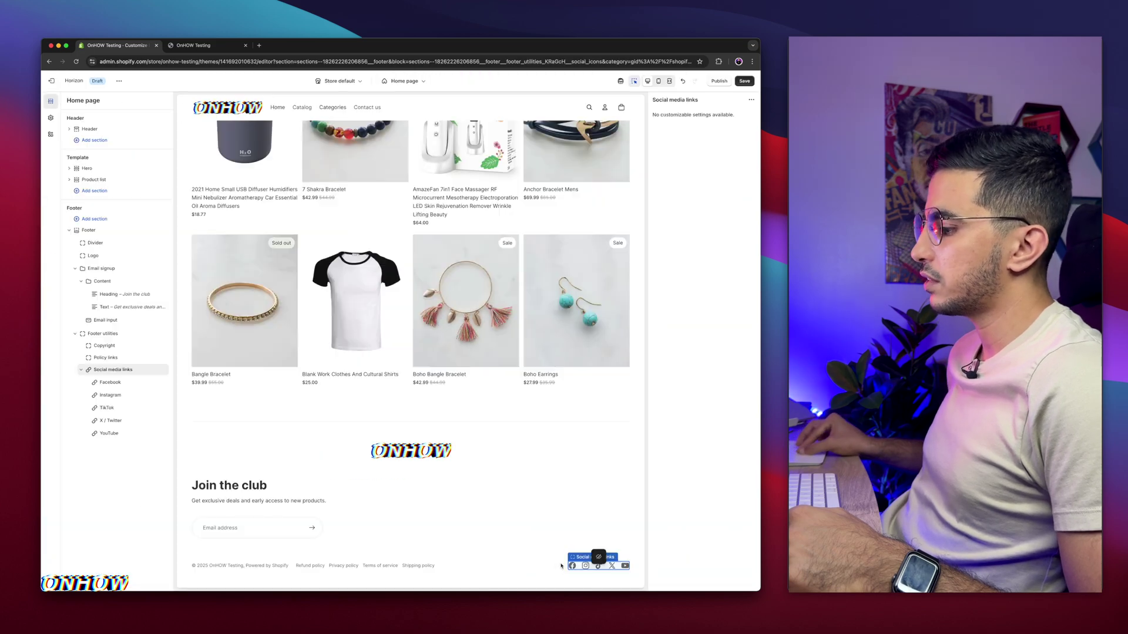
scroll(720, 113, "up", 5)
scroll(720, 114, "up", 3)
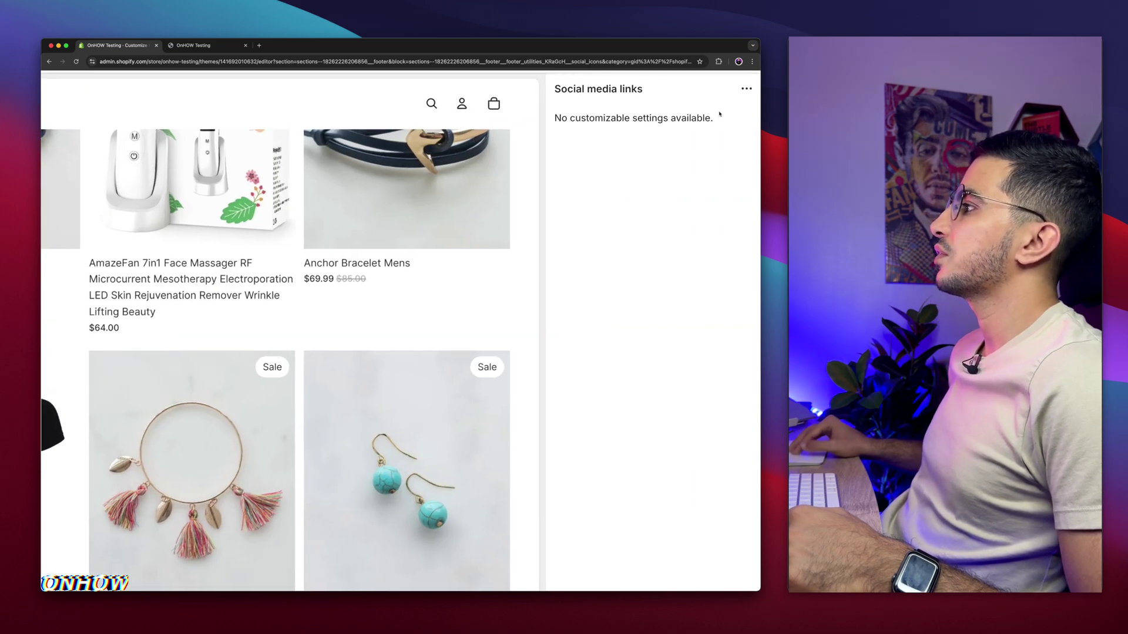
scroll(680, 124, "down", 5)
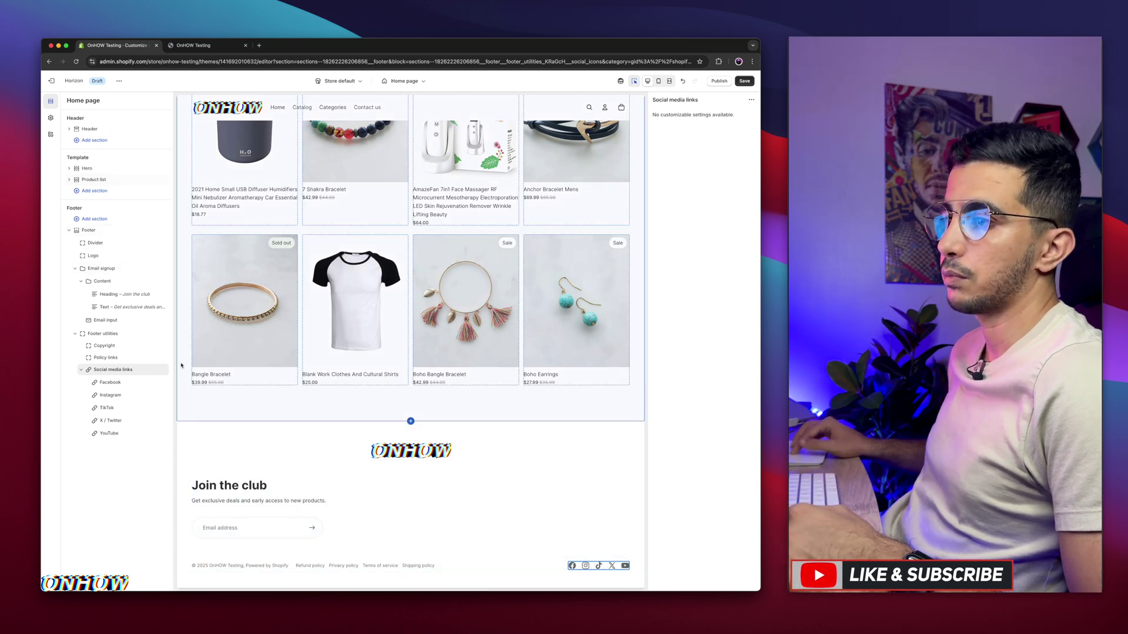
left_click(164, 371)
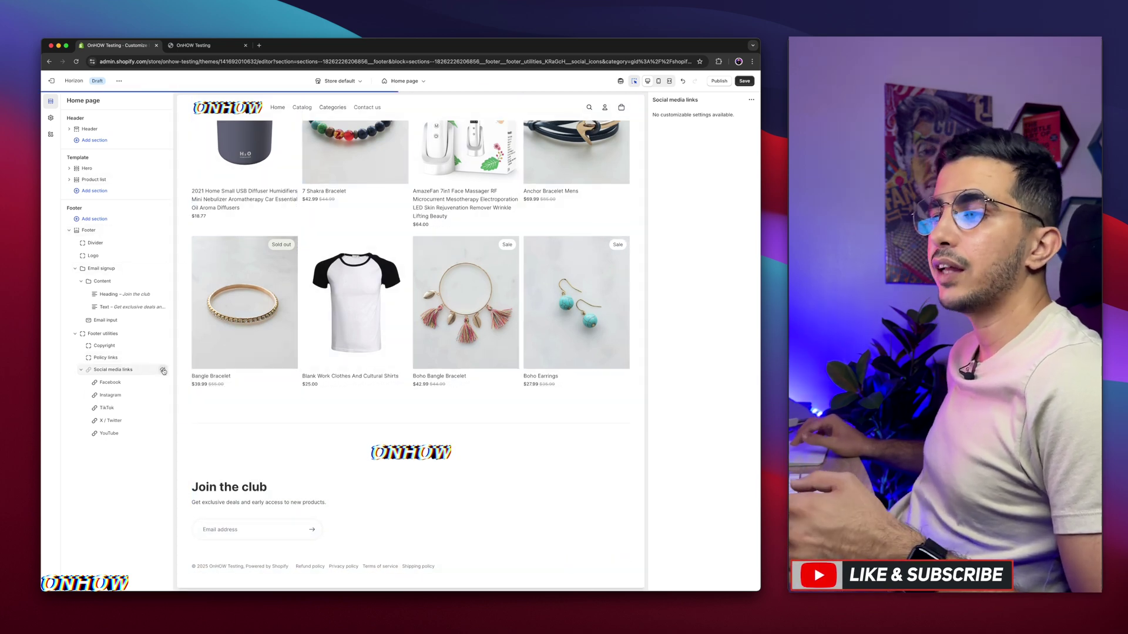
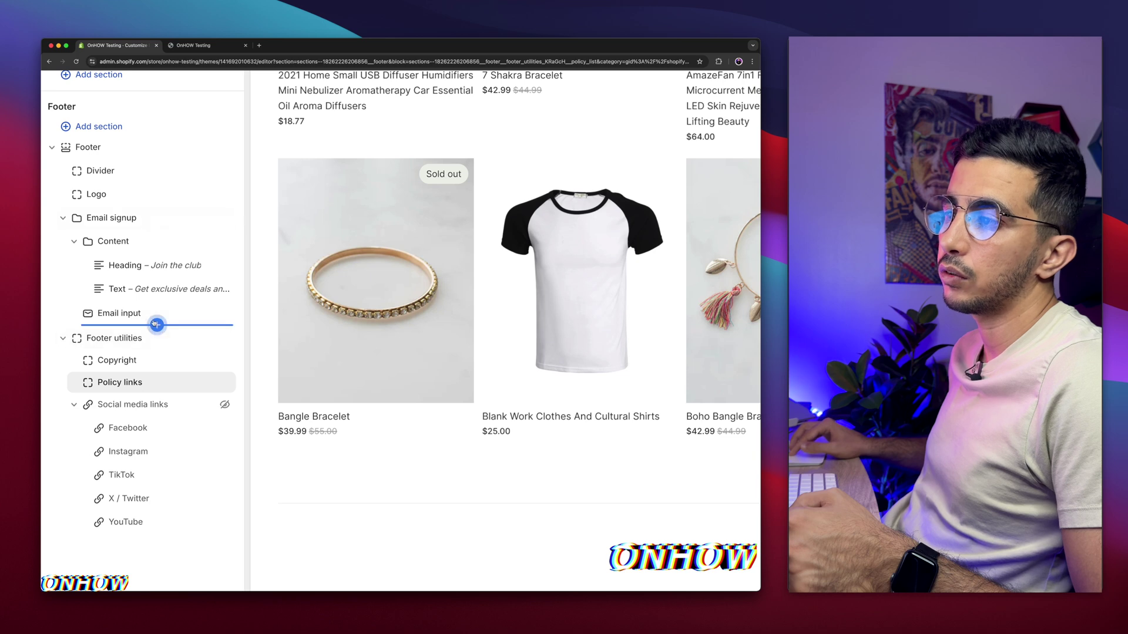
Try a Jumbo text block from the available blocks below the footer's email input, and remove it again
left_click(157, 325)
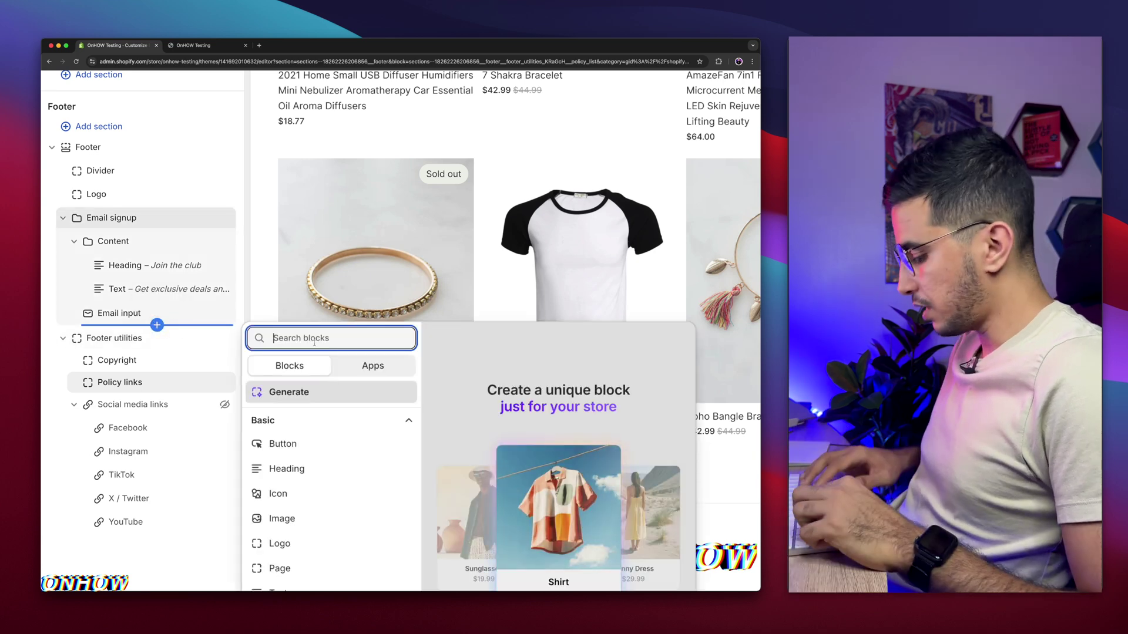
type("p")
key("BackSpace")
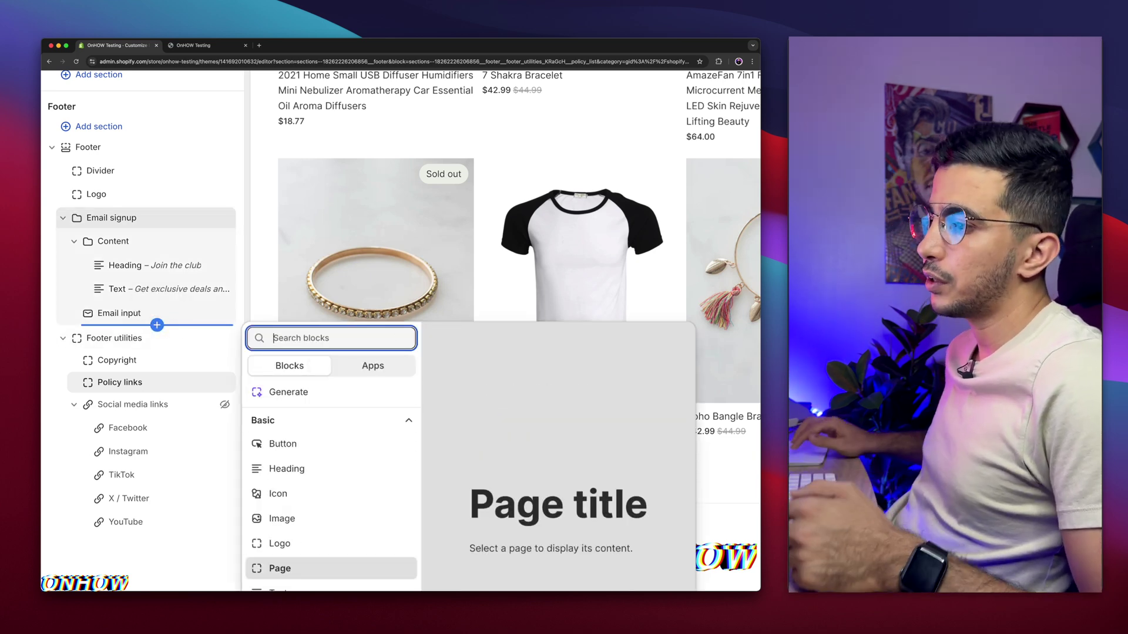
scroll(351, 412, "down", 5)
scroll(341, 411, "down", 2)
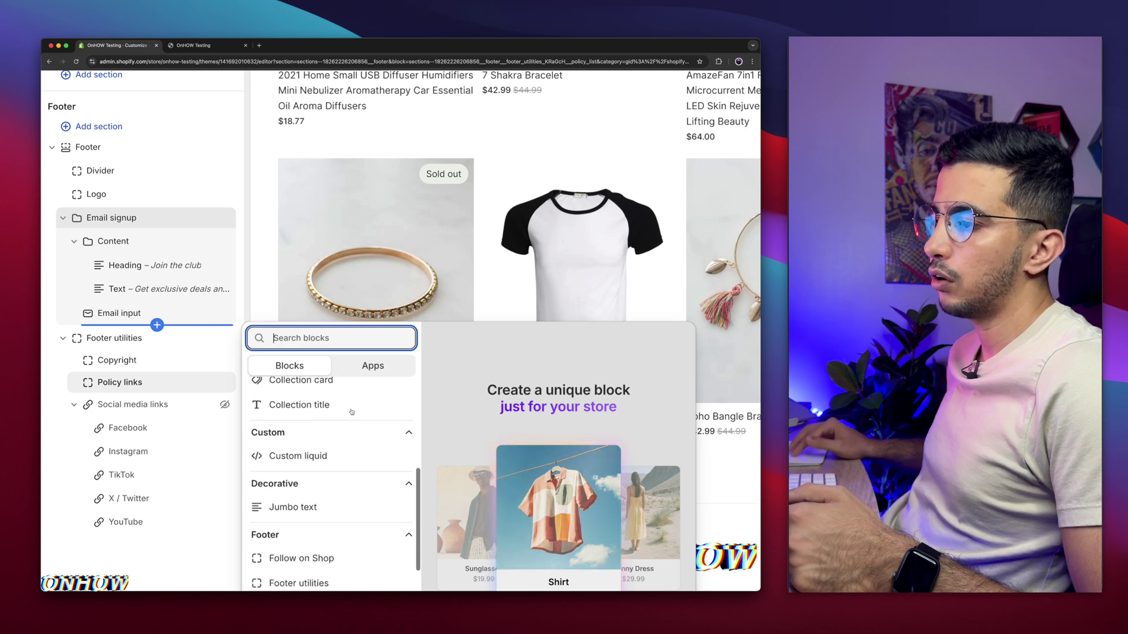
scroll(324, 405, "up", 1)
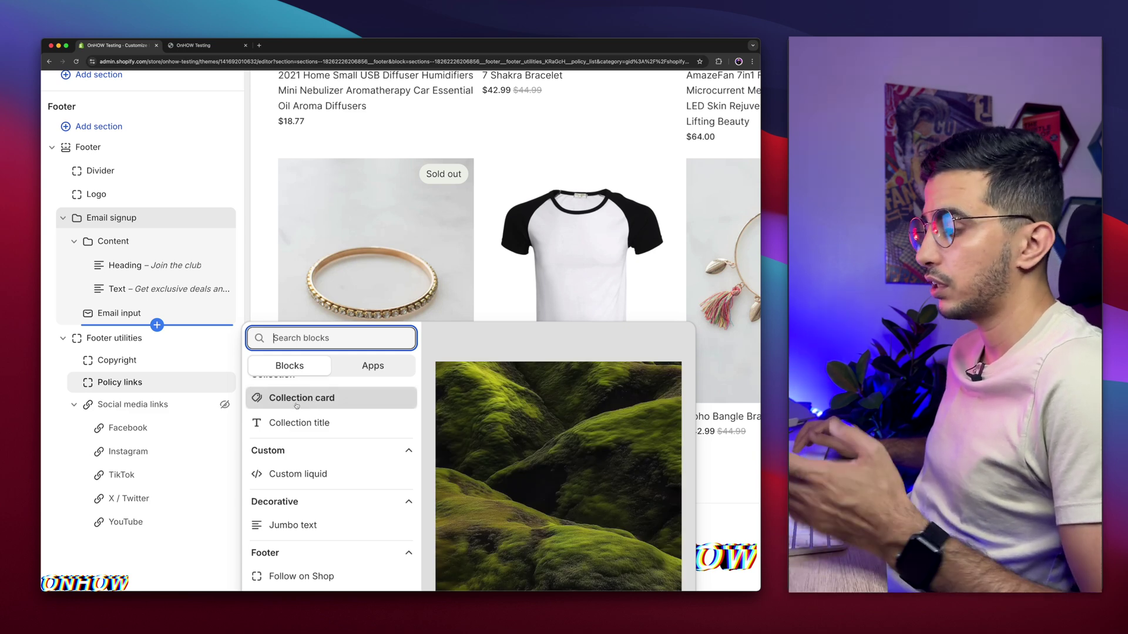
scroll(296, 406, "down", 1)
scroll(297, 406, "down", 2)
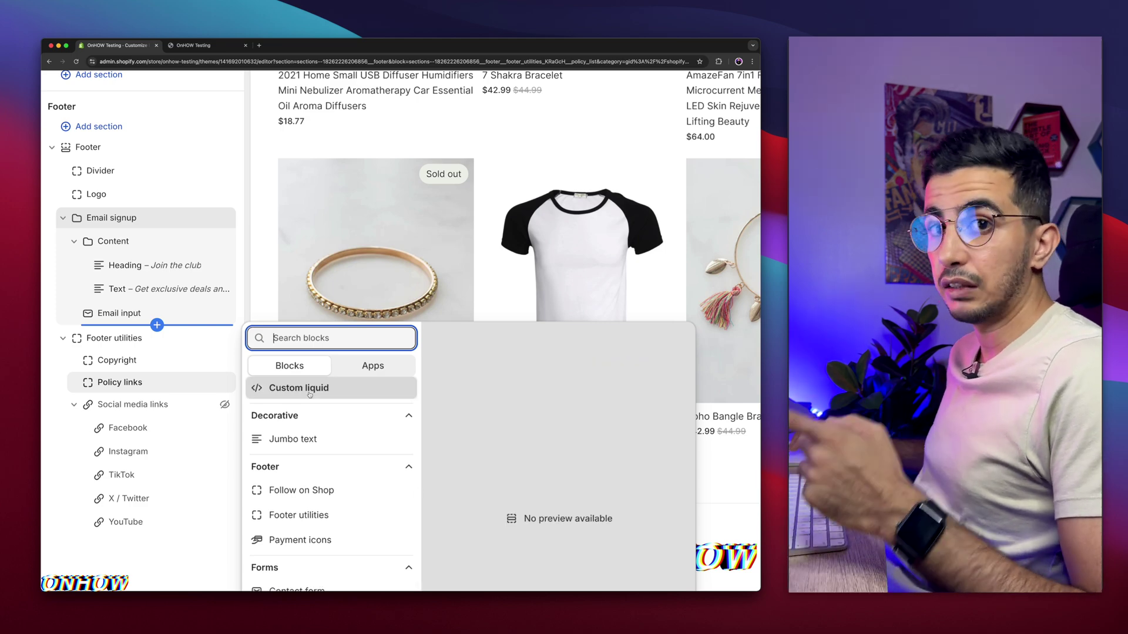
scroll(310, 395, "down", 2)
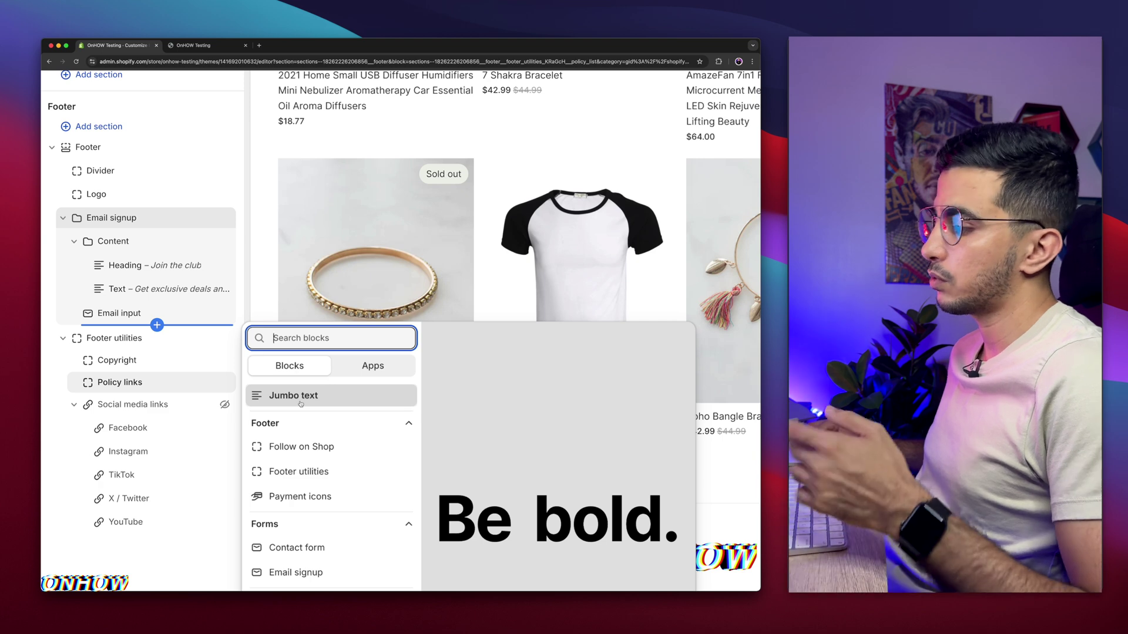
left_click(301, 397)
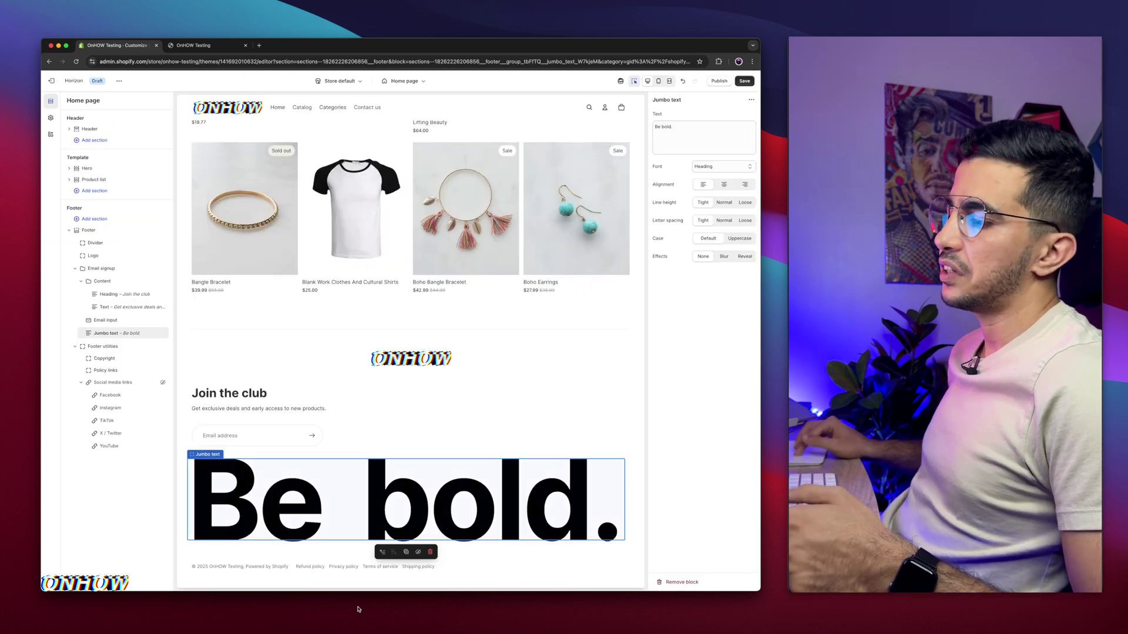
left_click(430, 552)
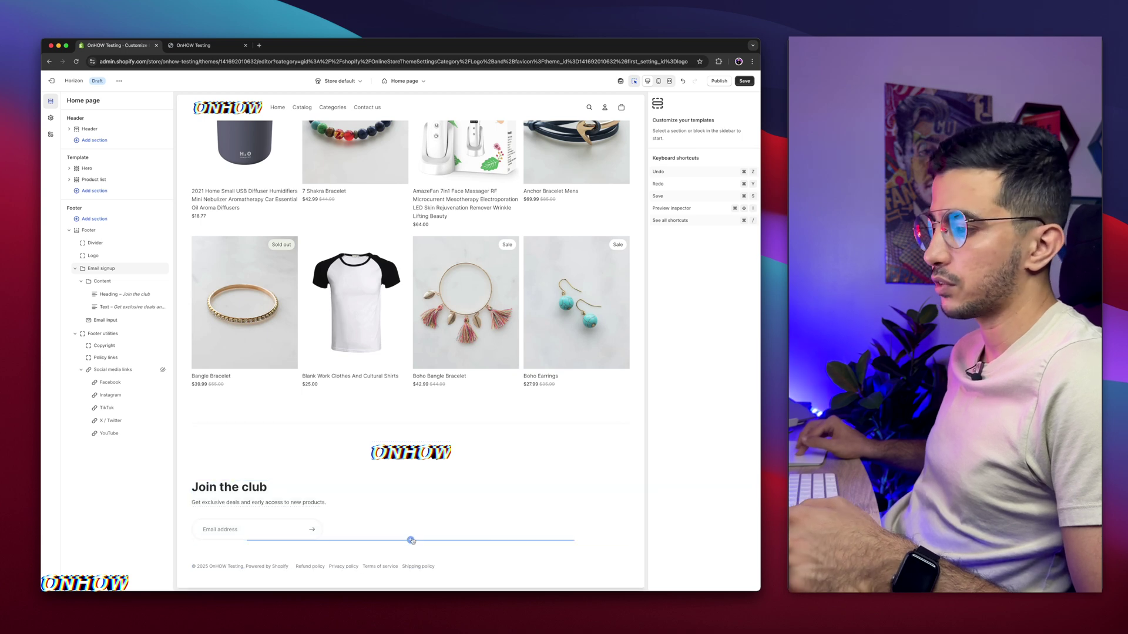
Add a Payment icons block between the email signup and the footer utilities and set its alignment to Center
left_click(410, 539)
scroll(345, 444, "down", 3)
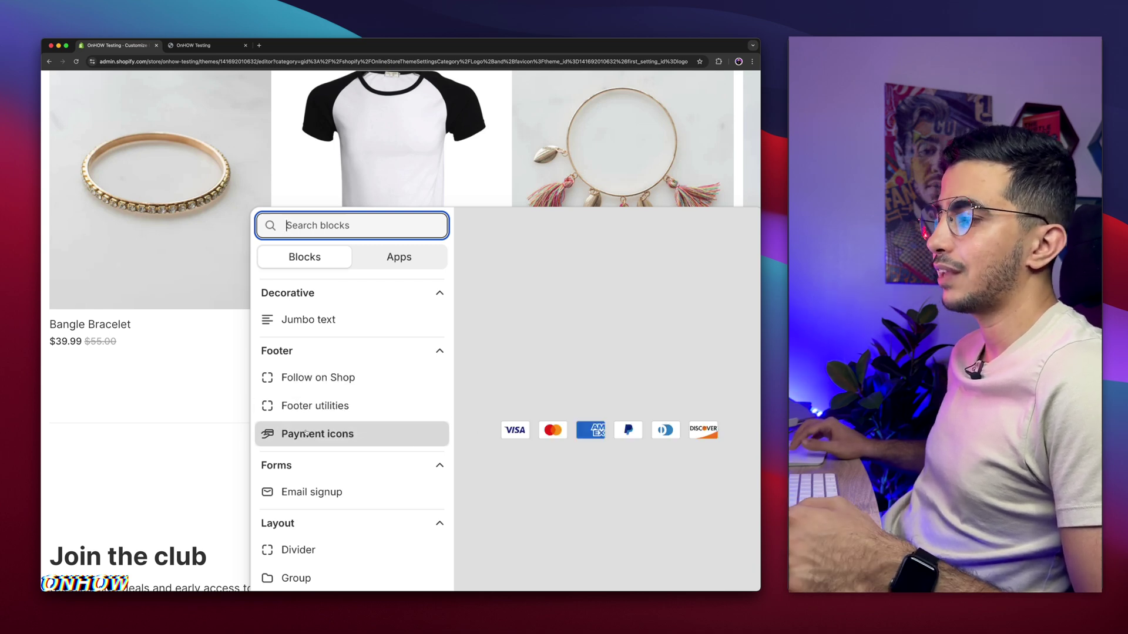
key("Escape")
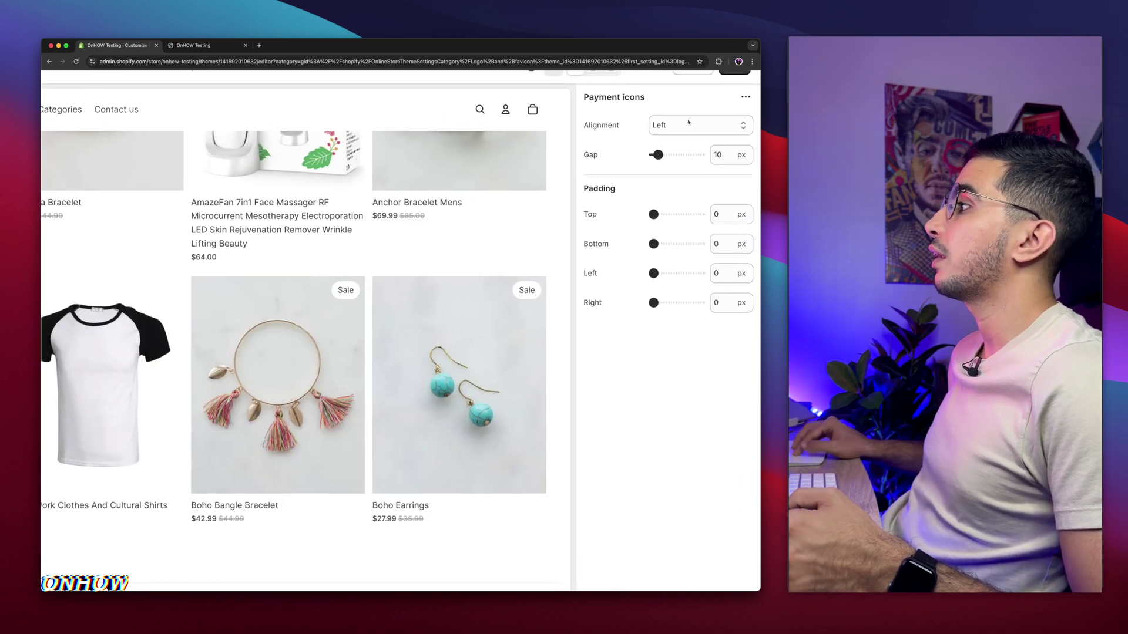
left_click(681, 126)
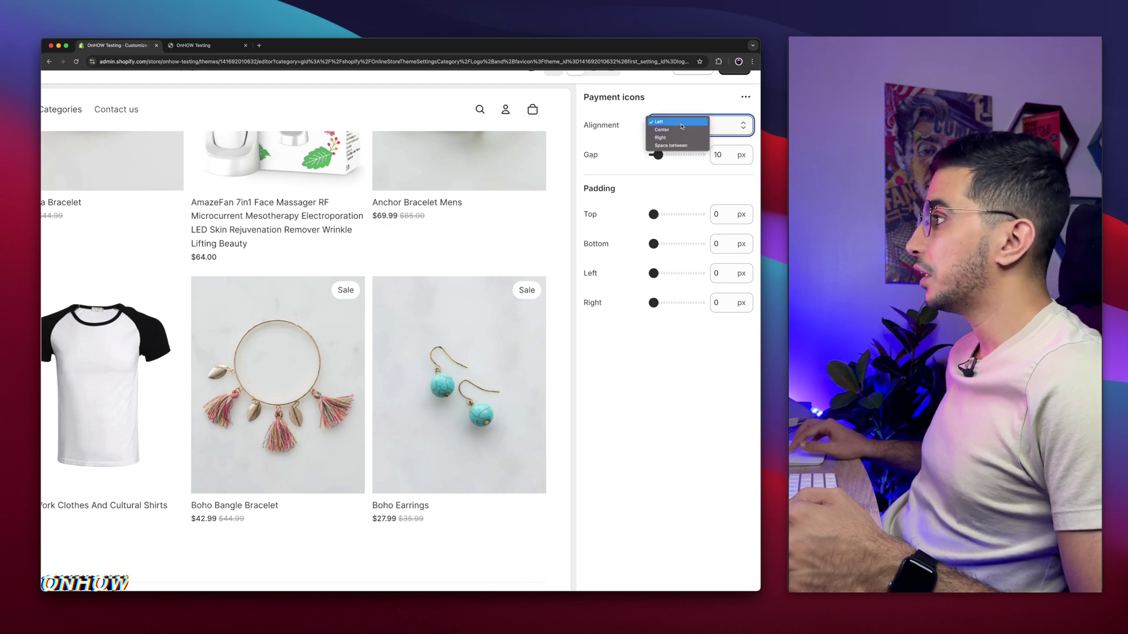
left_click(674, 132)
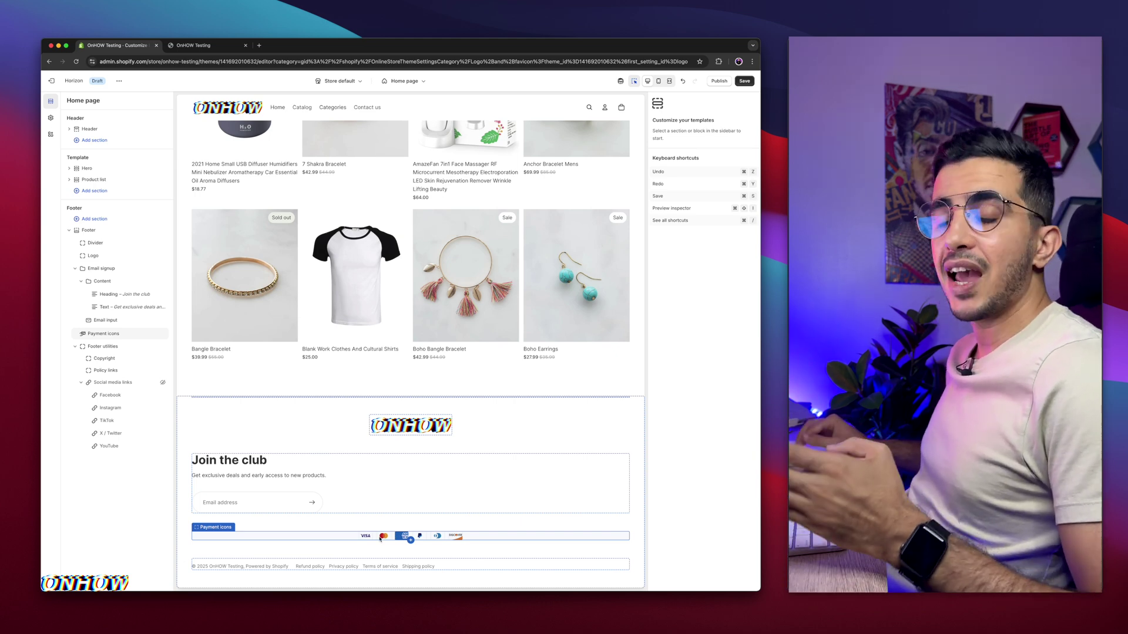
Add a Menu block below the text in the email signup's Content group
left_click(258, 479)
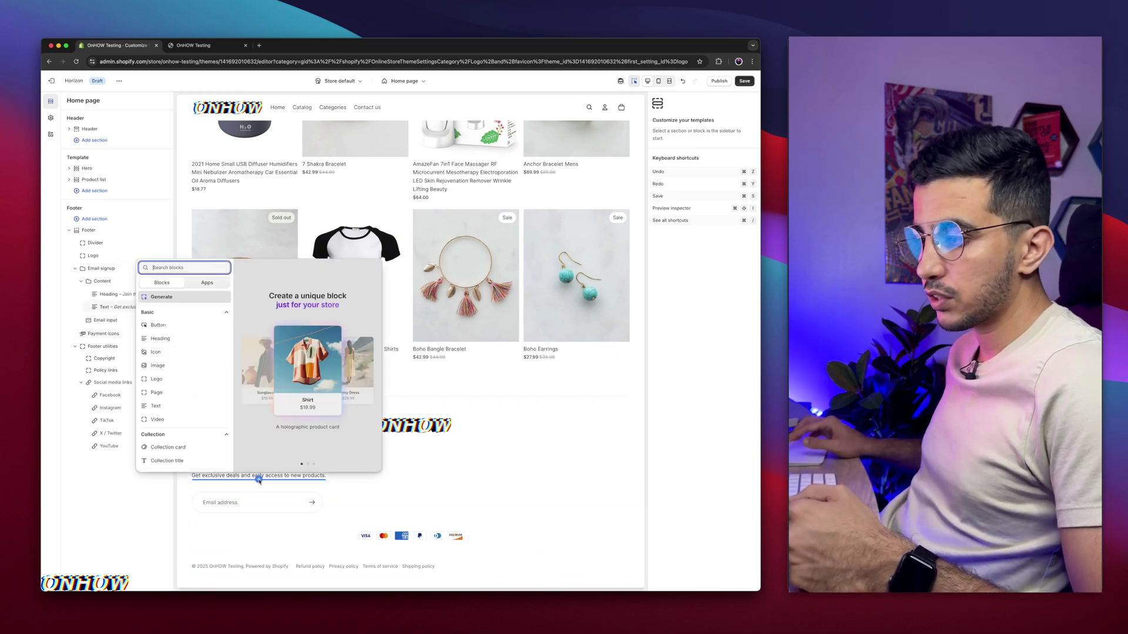
type("menu")
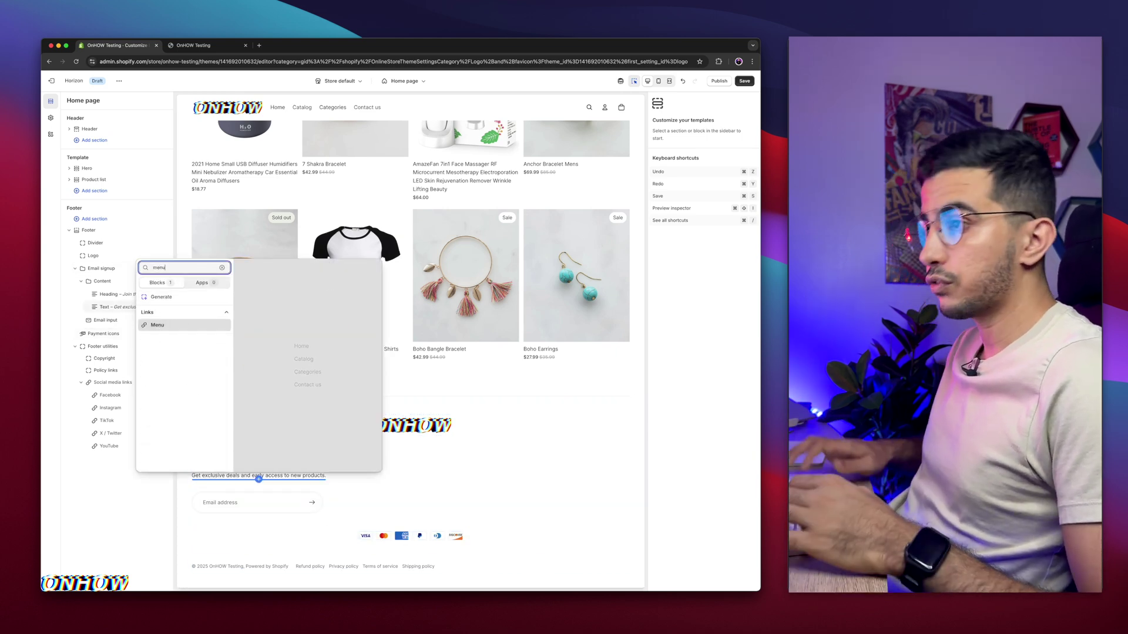
left_click(156, 326)
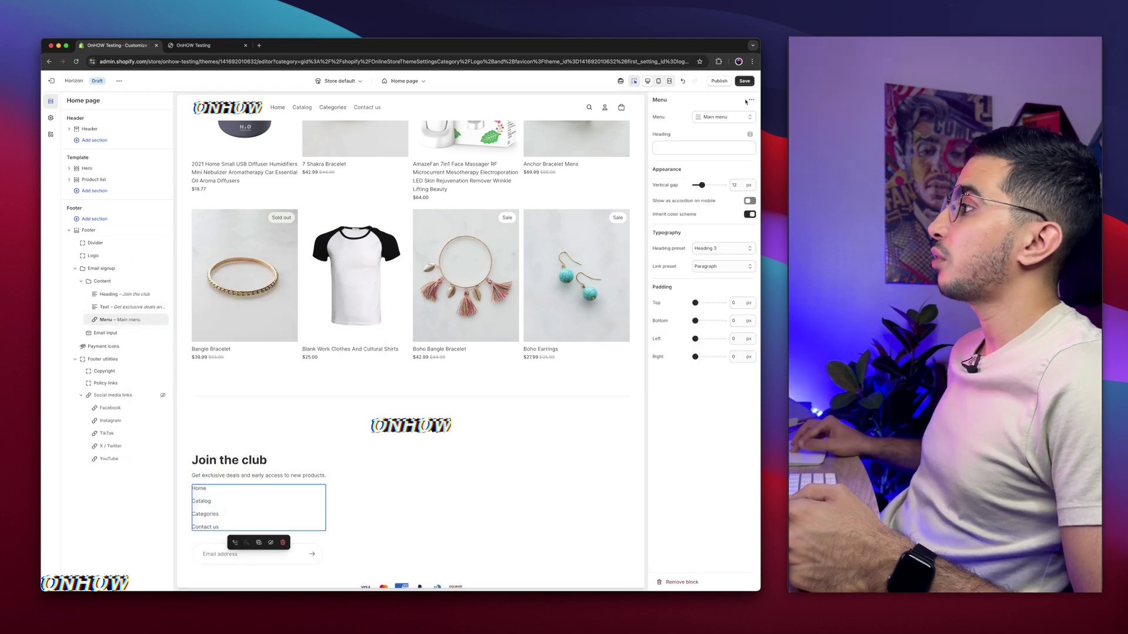
Replace the Menu block's main menu with the Footer menu and delete the block
scroll(746, 102, "up", 5)
left_click(687, 130)
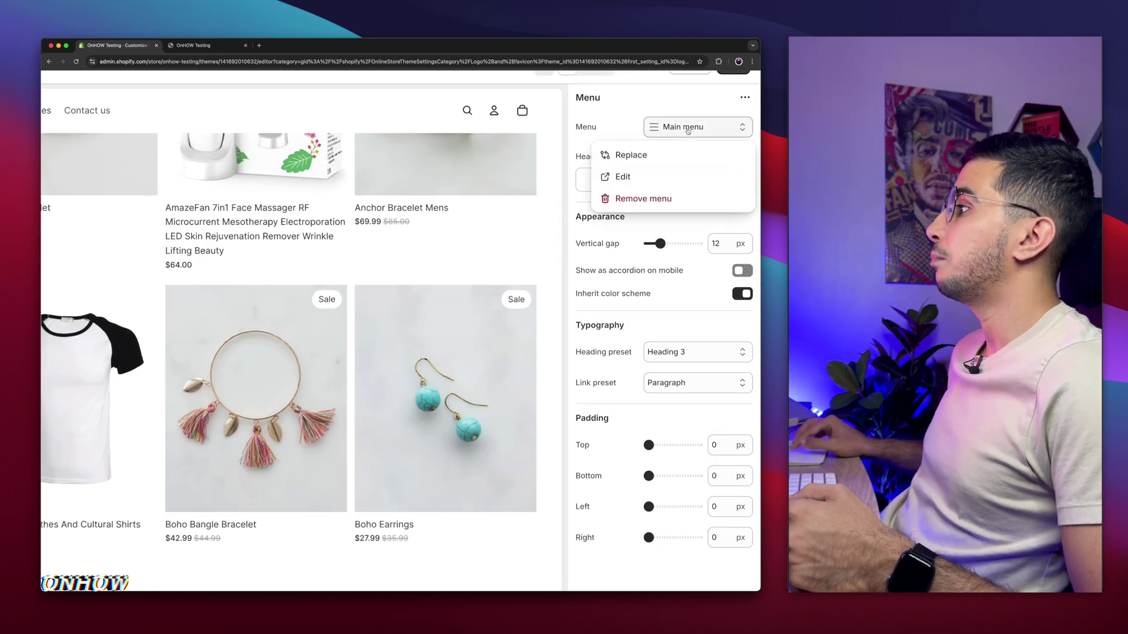
left_click(640, 152)
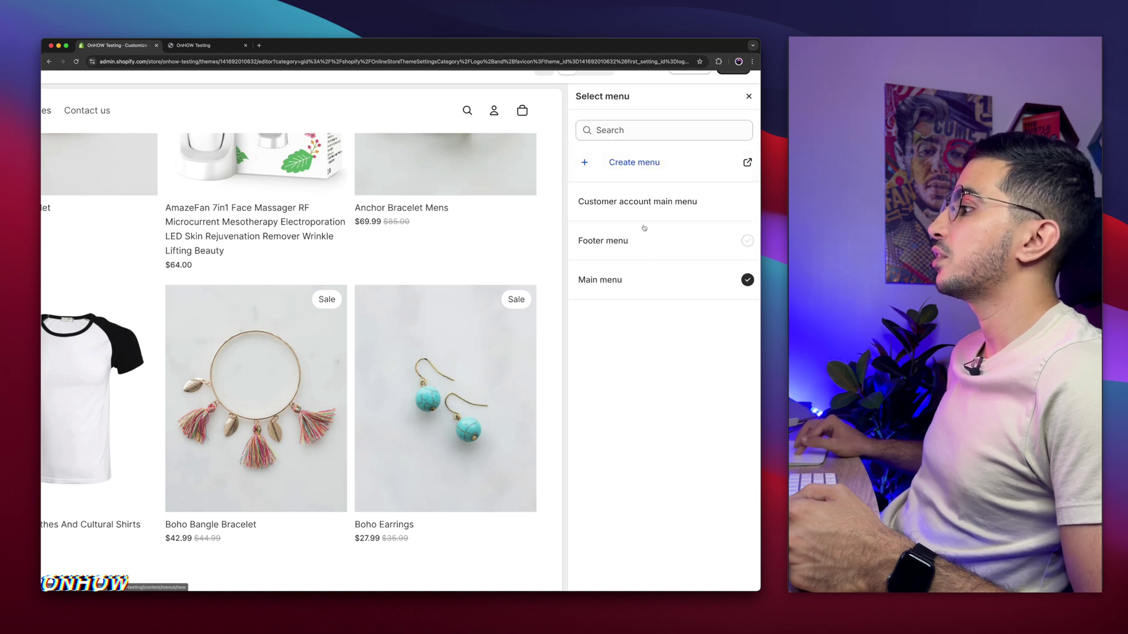
triple_click(656, 237)
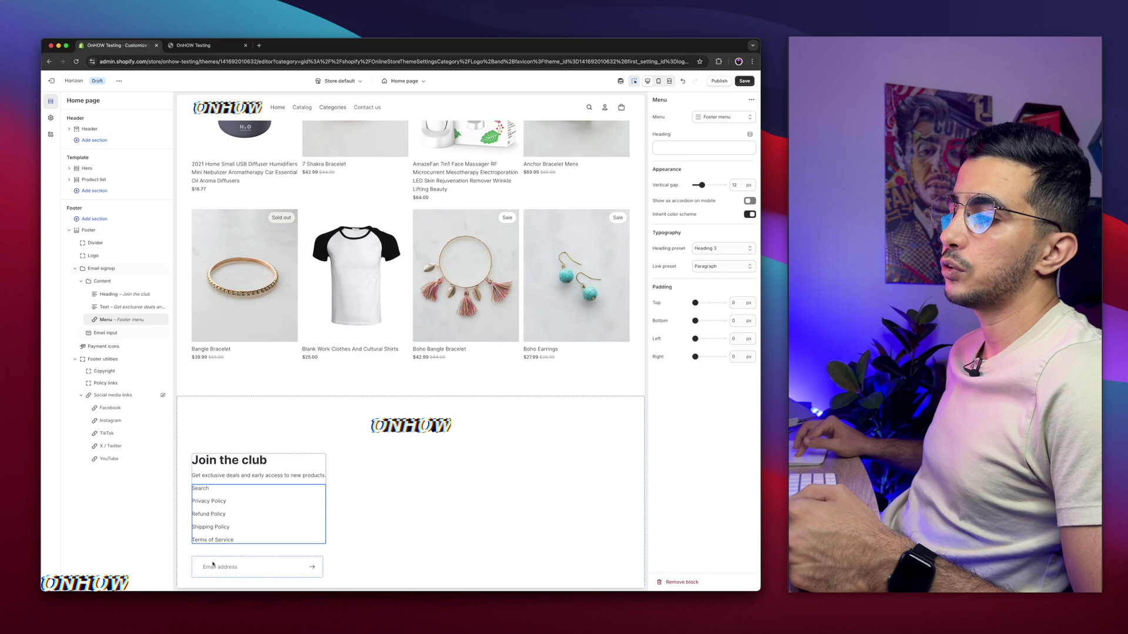
scroll(247, 522, "down", 2)
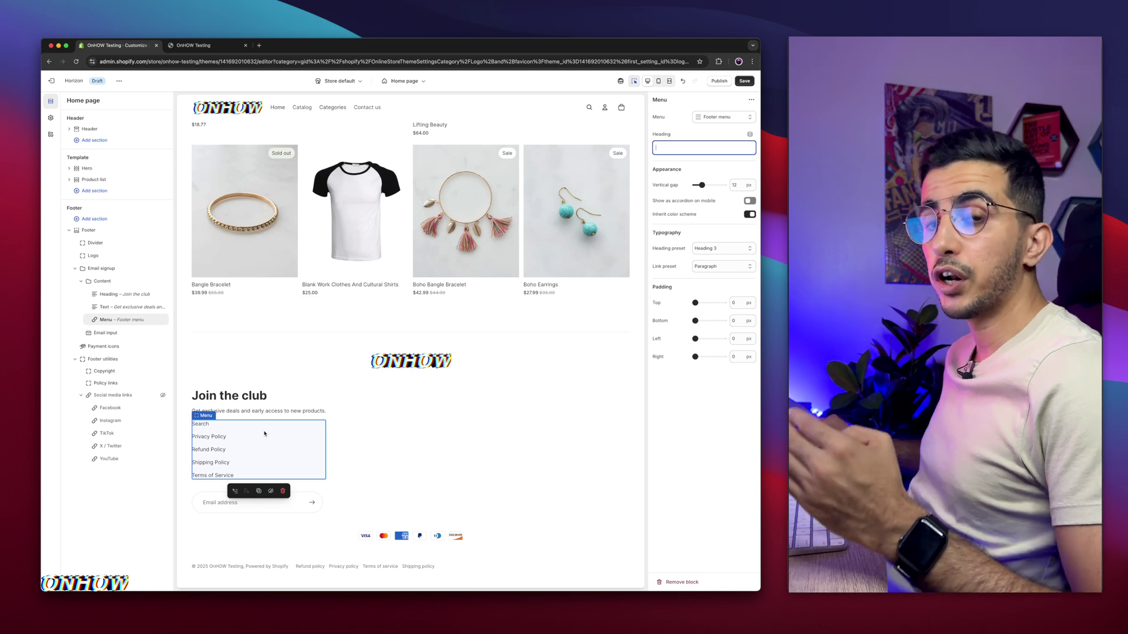
left_click(282, 491)
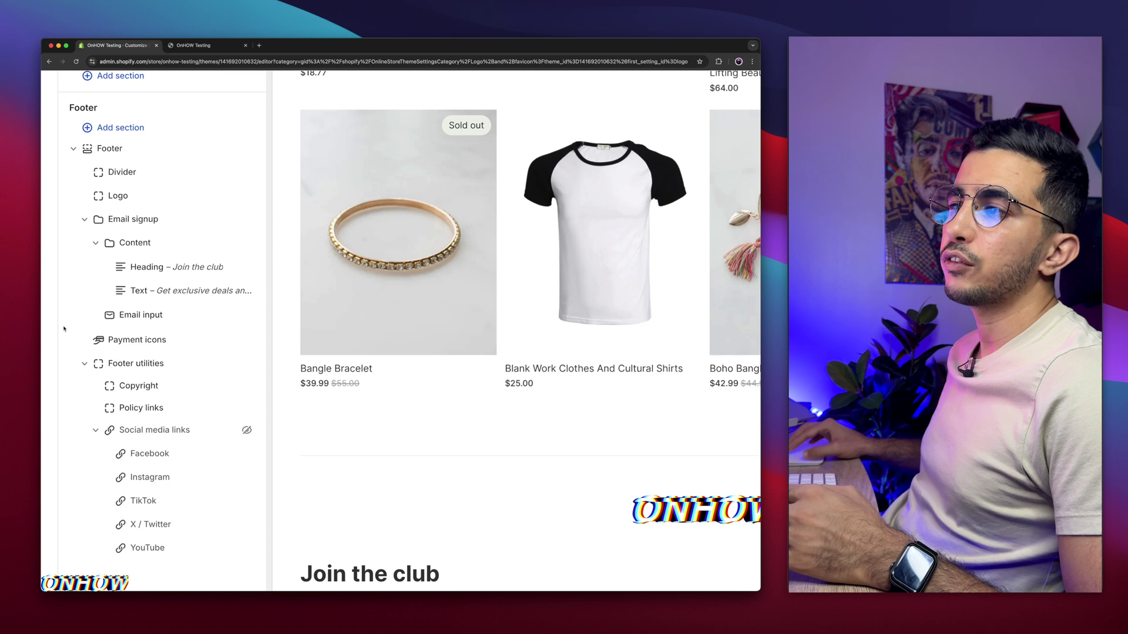
Add a Custom liquid block at the start of the Email signup group, above Content
scroll(63, 329, "down", 2)
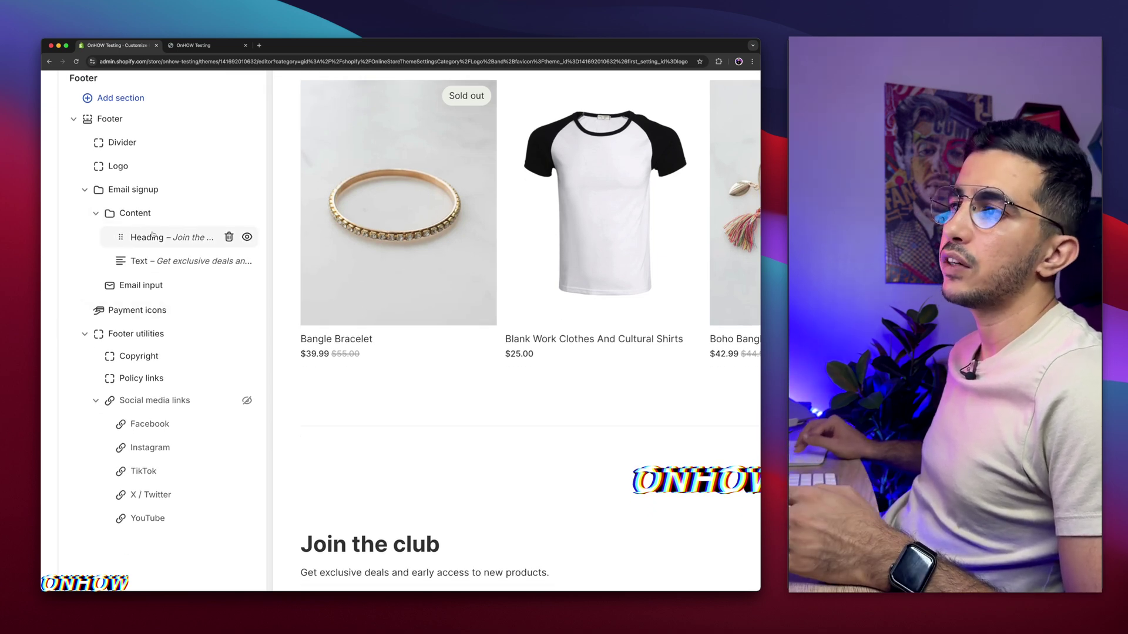
mouse_move(148, 228)
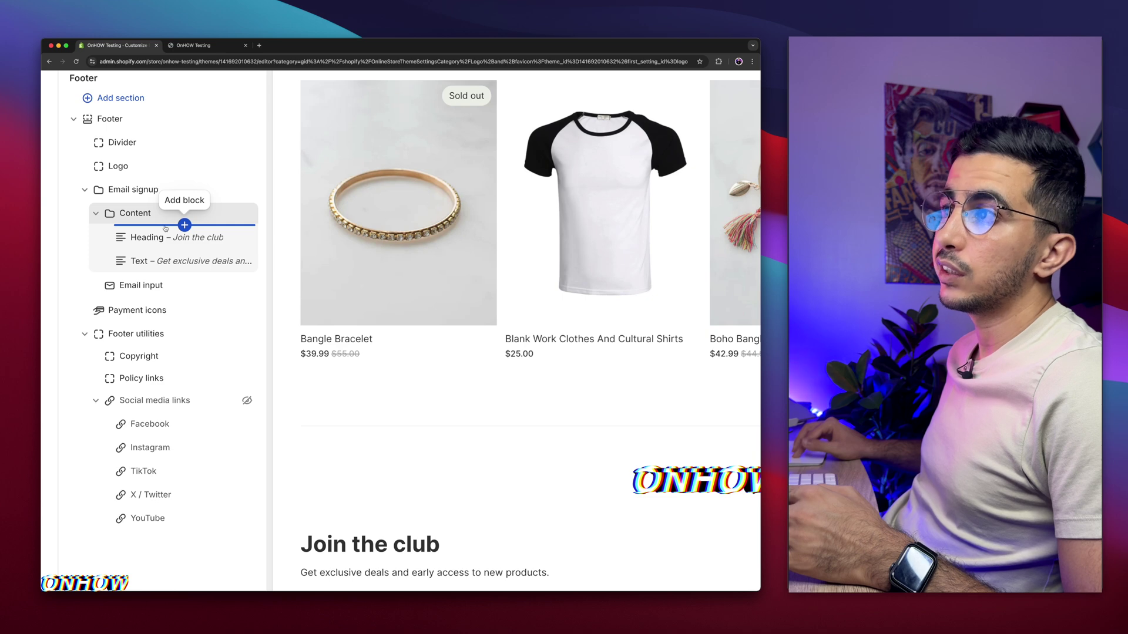
mouse_move(148, 203)
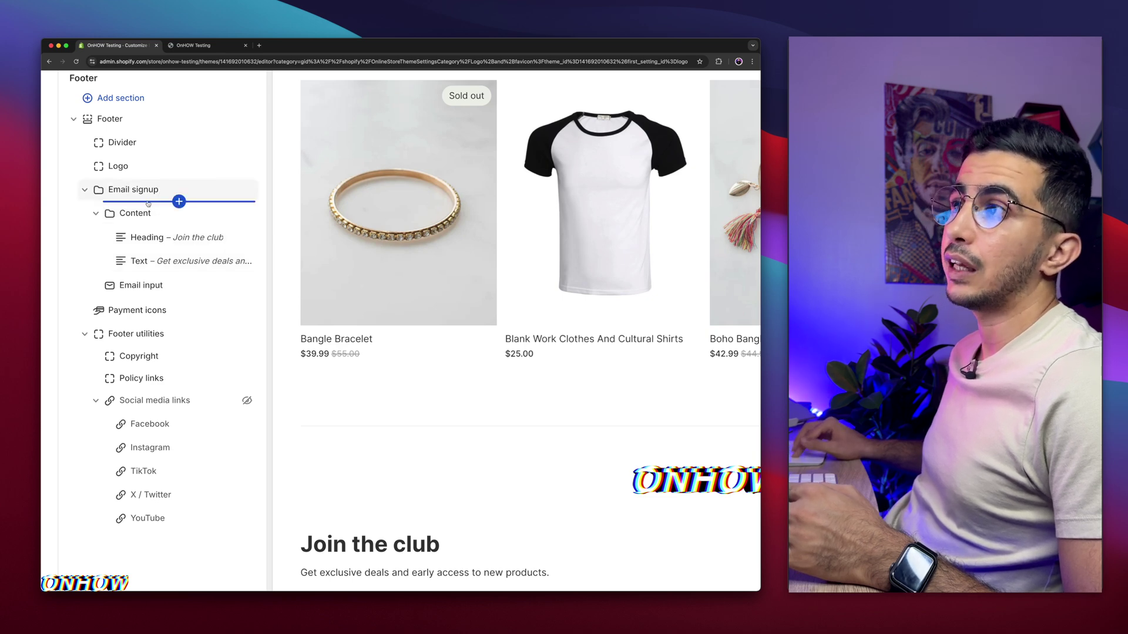
left_click(179, 202)
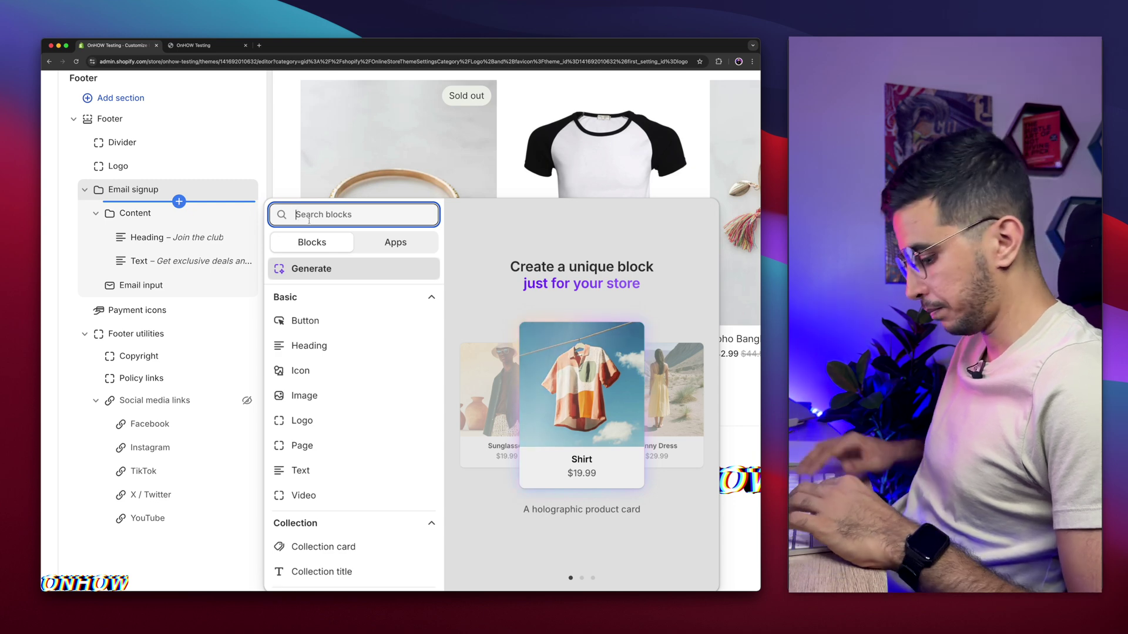
type("cut")
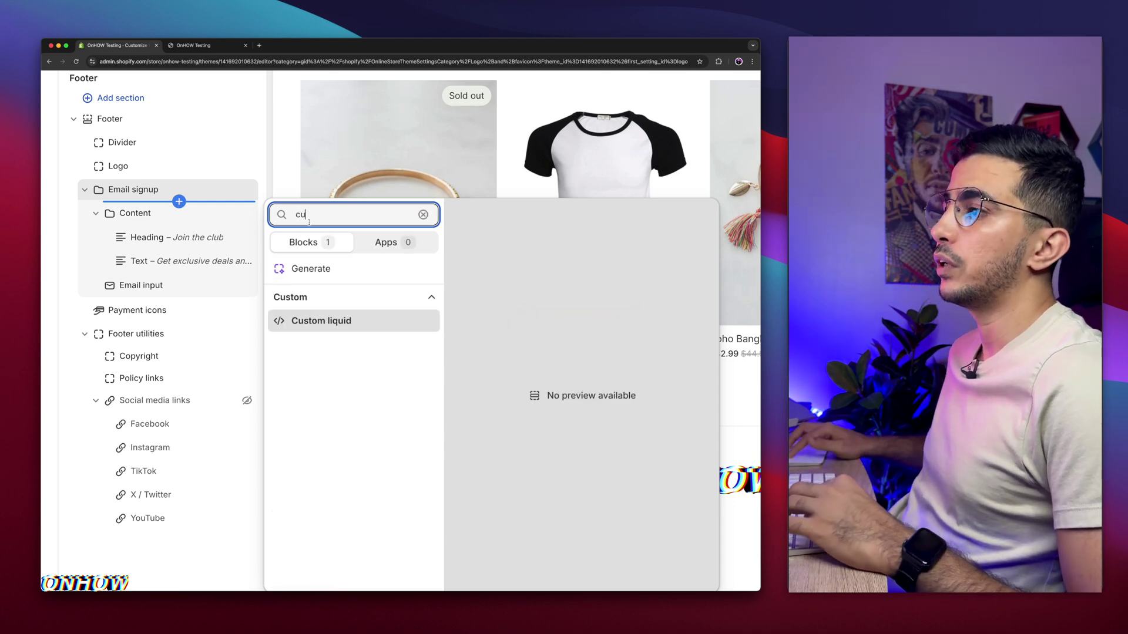
left_click(320, 320)
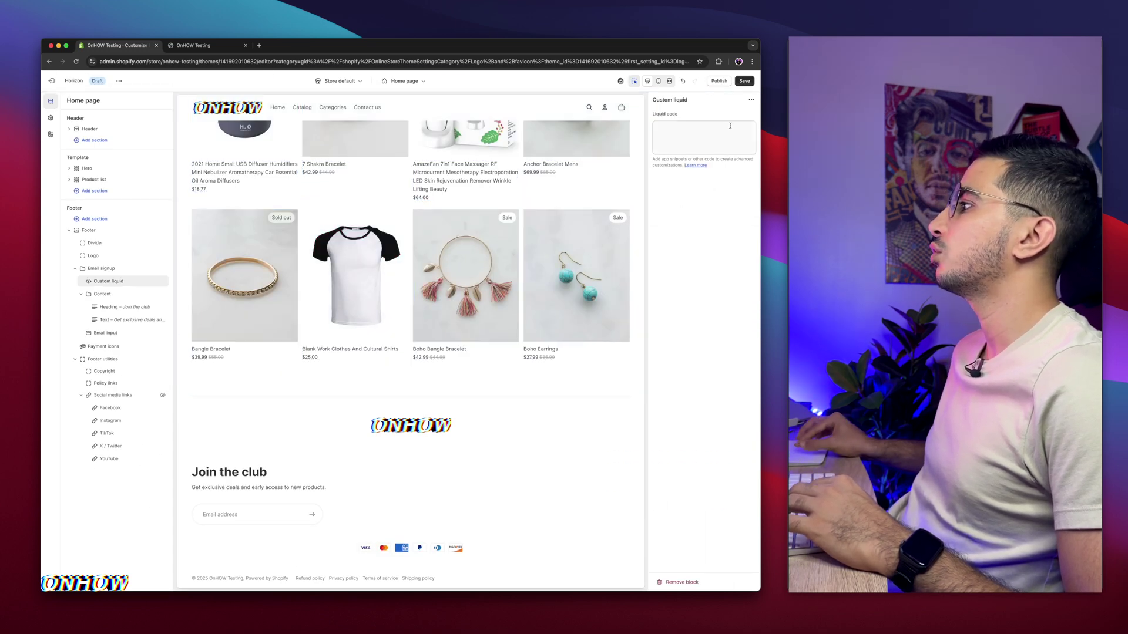
Open onhow.codes/?p=1311 in a new browser tab and copy the Interactive Social Media Icons code
scroll(732, 125, "up", 5)
left_click(684, 136)
scroll(684, 136, "up", 2)
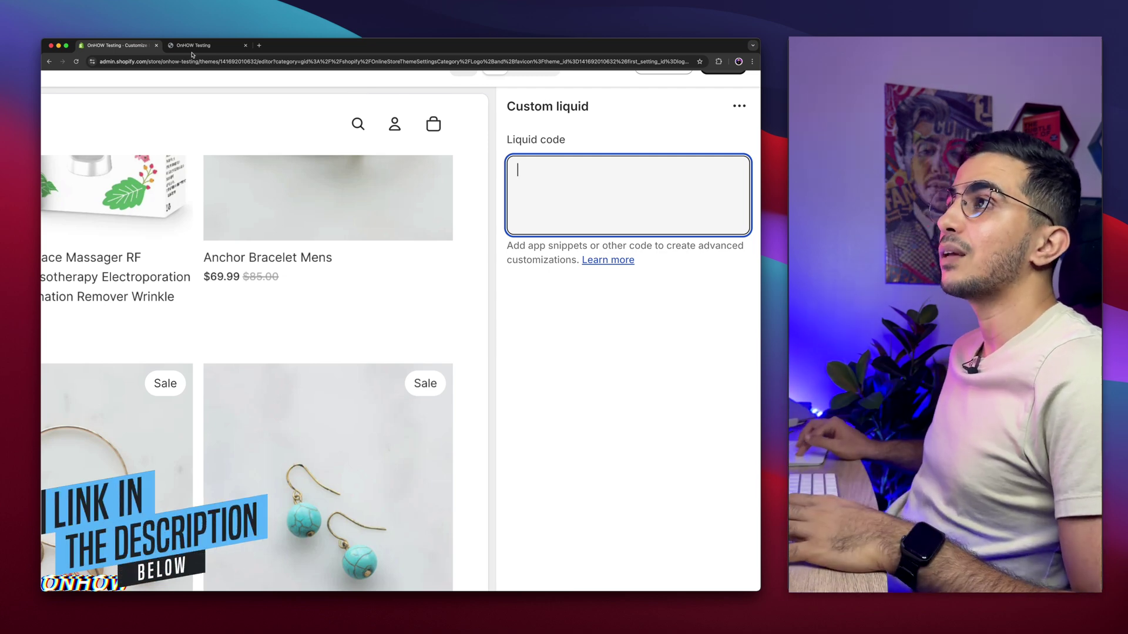
left_click(259, 45)
type("https://onhow.codes/?p=1311")
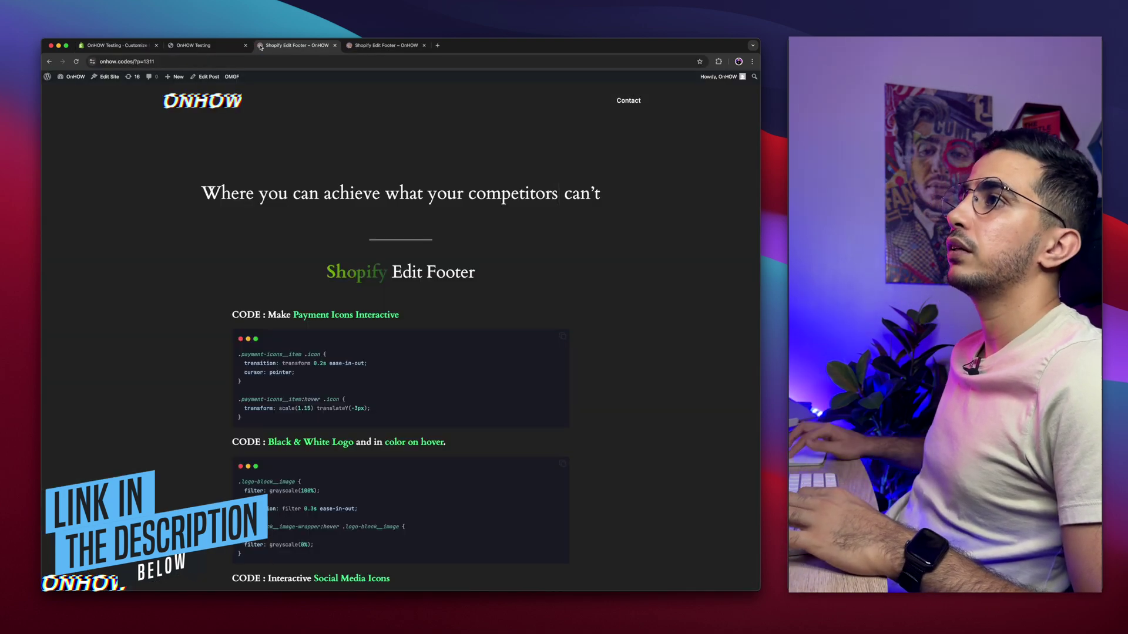
scroll(275, 219, "down", 10)
scroll(275, 219, "up", 5)
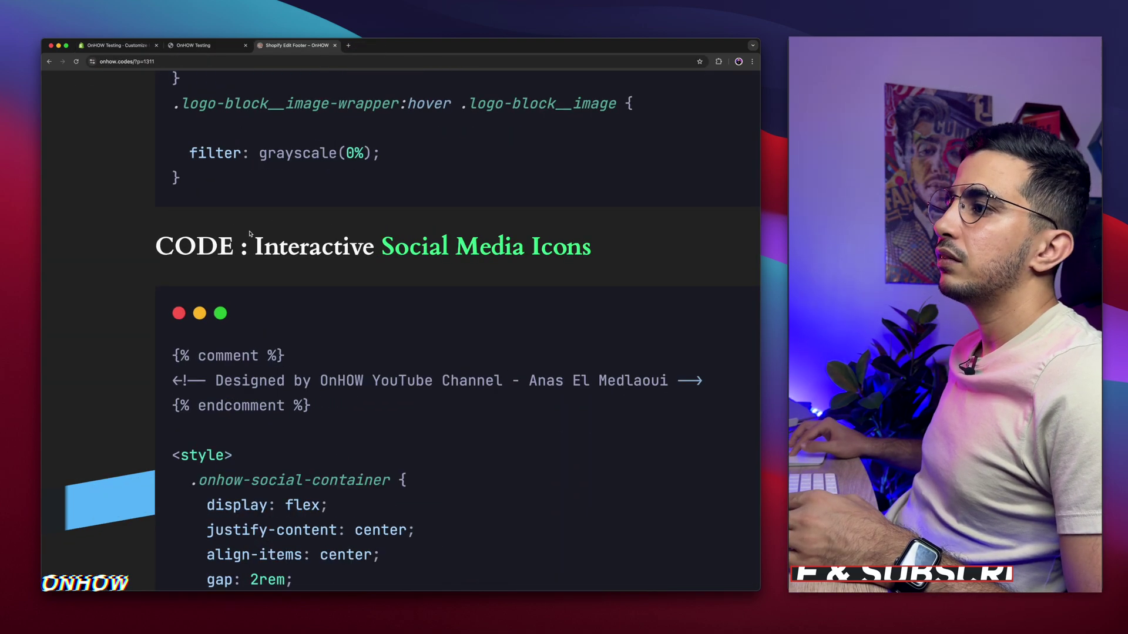
left_click_drag(173, 246, 652, 242)
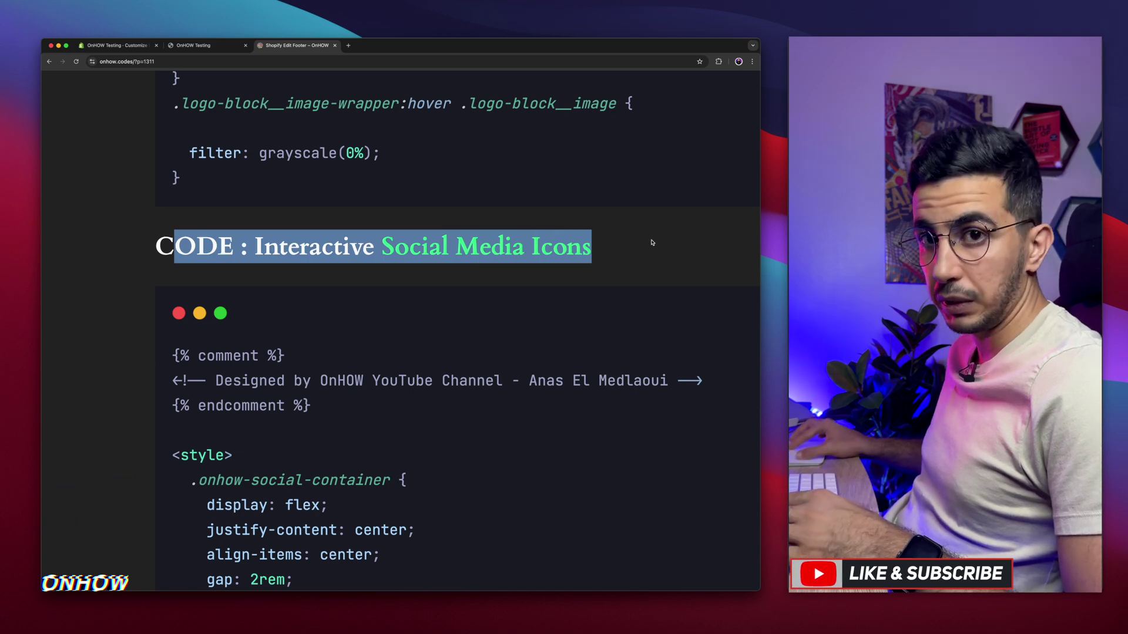
scroll(652, 242, "down", 5)
scroll(563, 250, "up", 5)
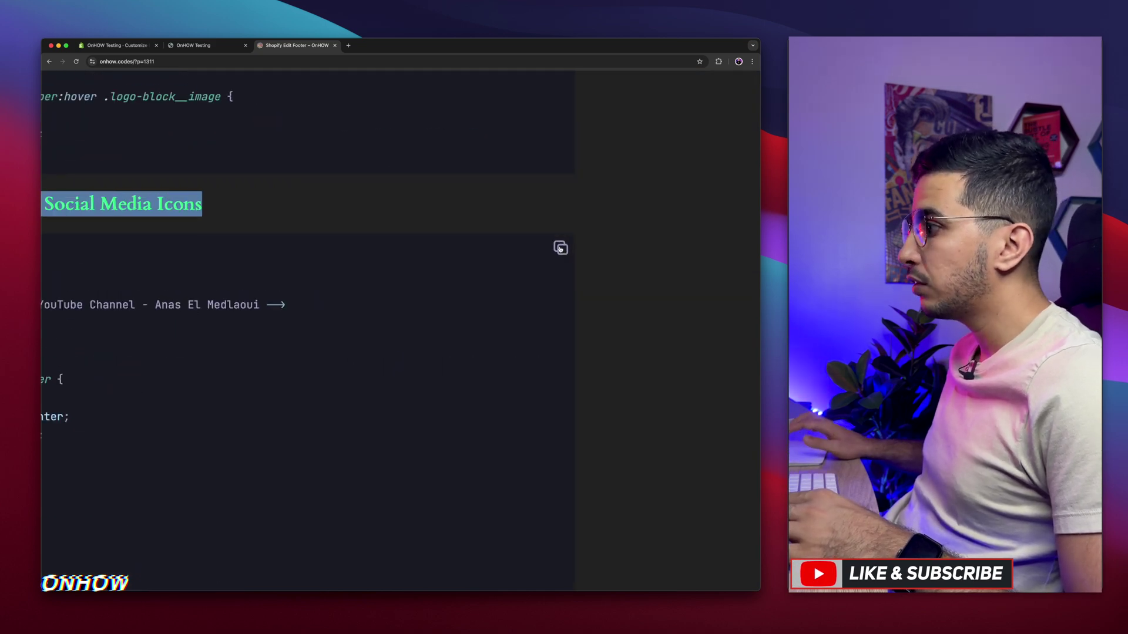
left_click(559, 249)
Return to the theme editor, paste the copied code as the Custom liquid block's Liquid code, and save the theme
left_click(117, 45)
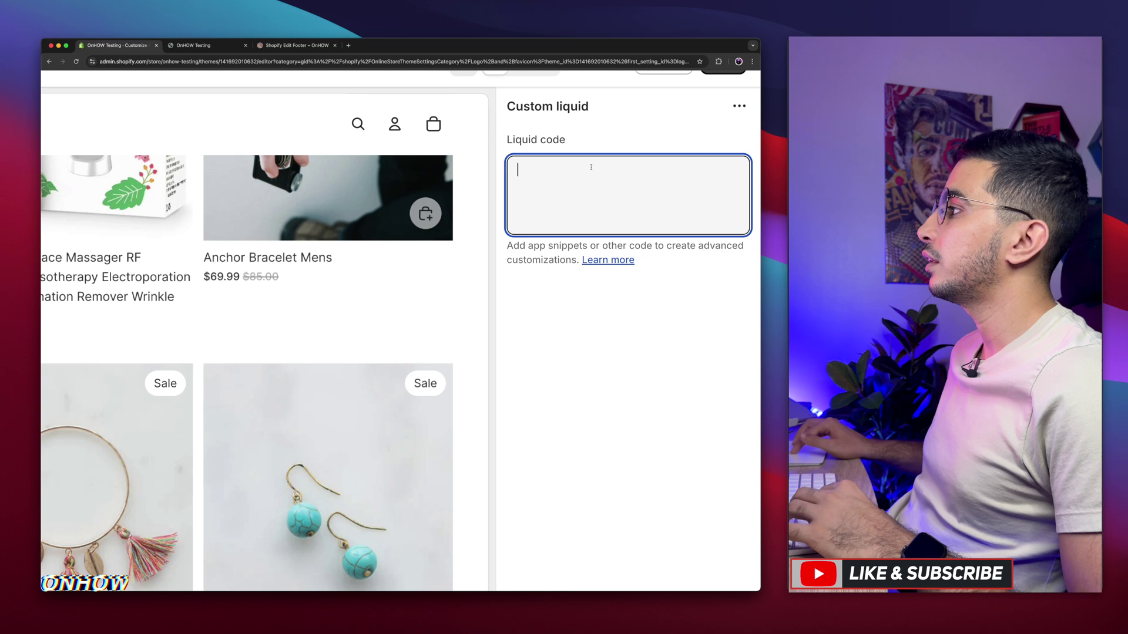
key("super+v")
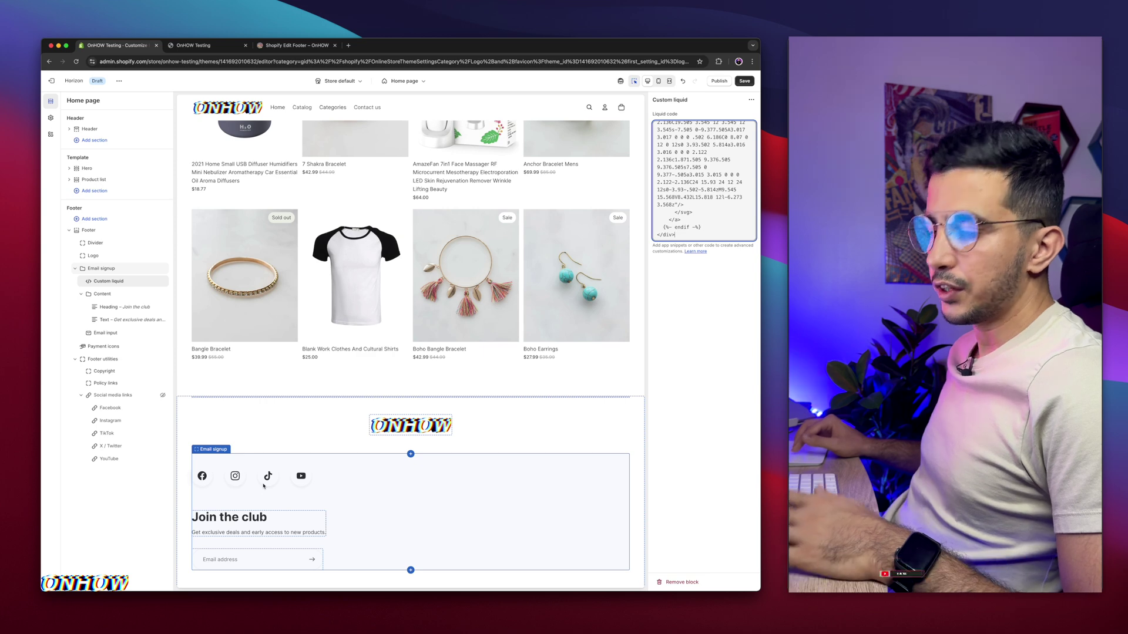
left_click(744, 82)
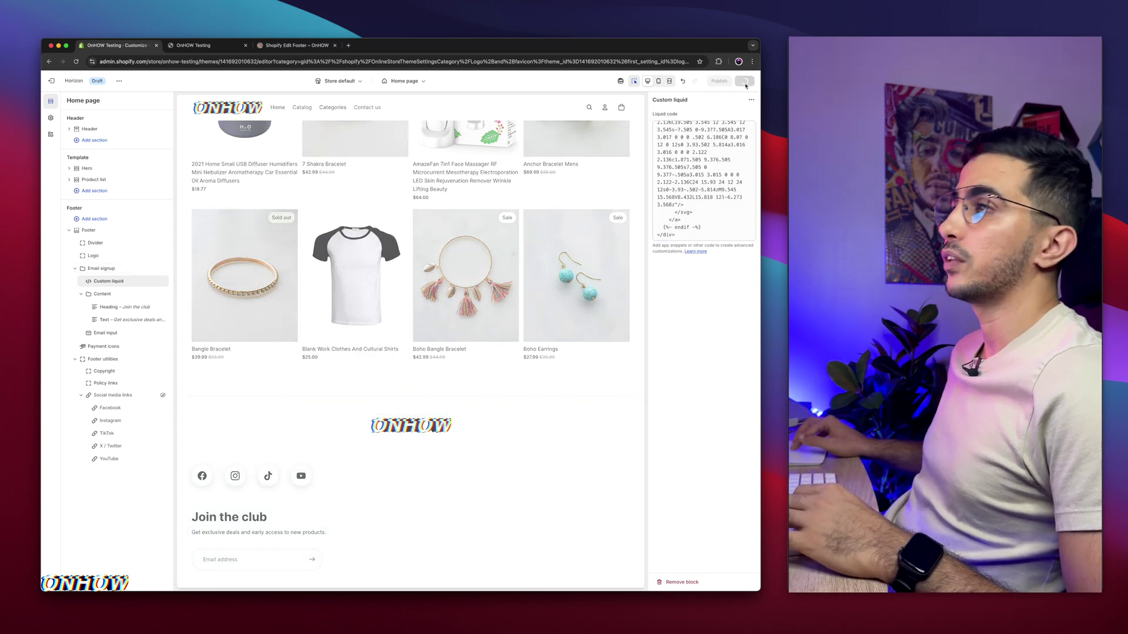
Reload the storefront preview and check the interactive social media icons in the footer
left_click(185, 47)
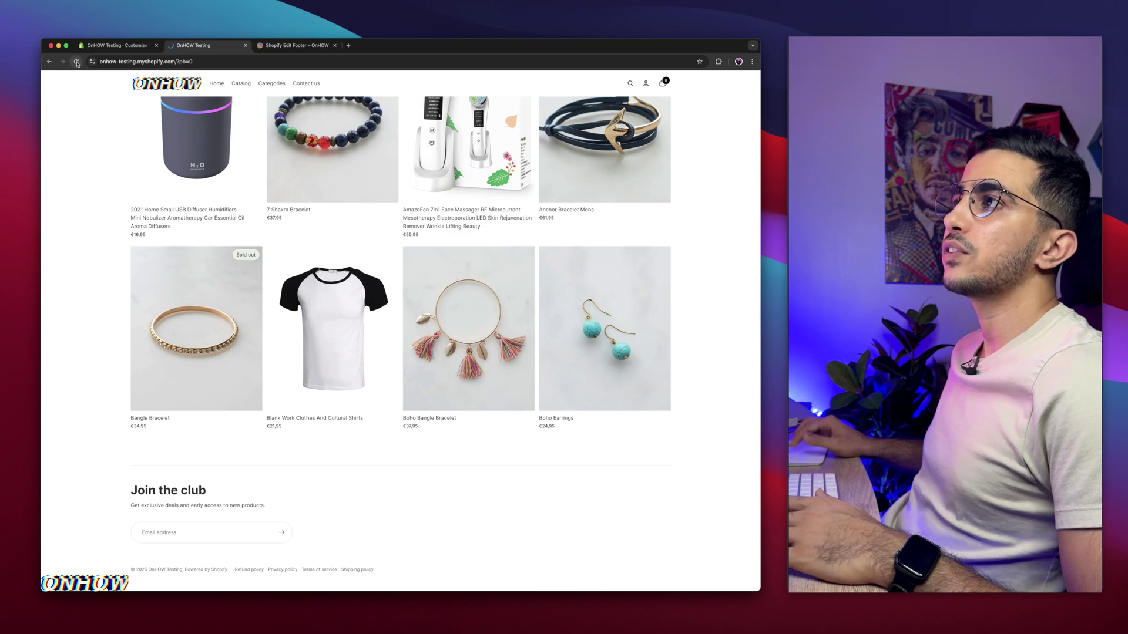
scroll(83, 417, "down", 5)
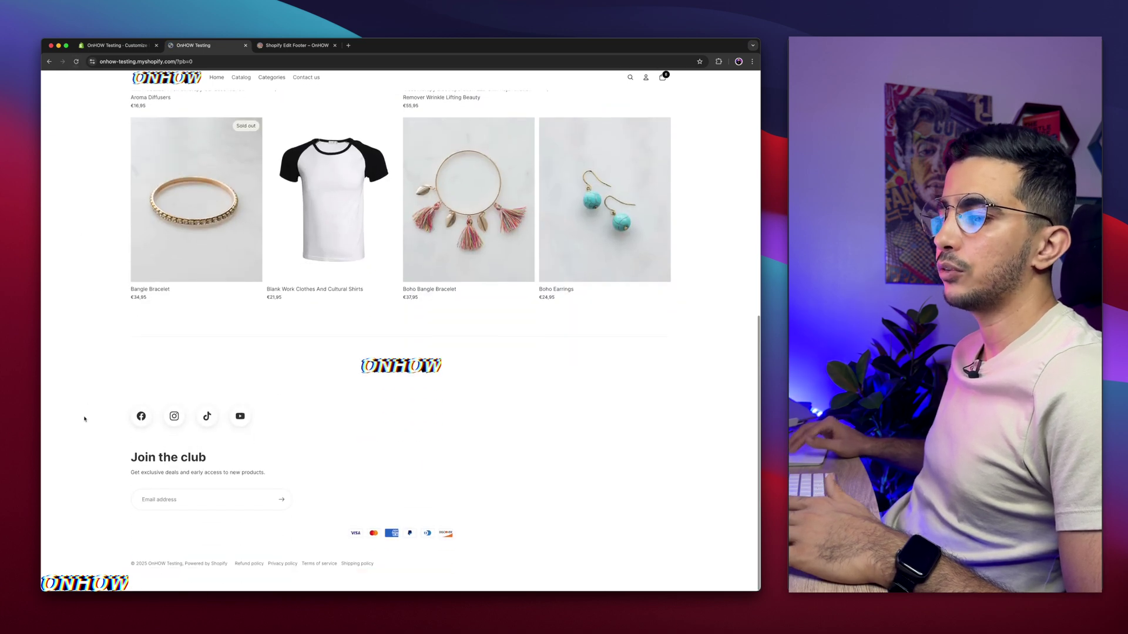
scroll(84, 419, "up", 5, "ctrl")
scroll(84, 419, "down", 1)
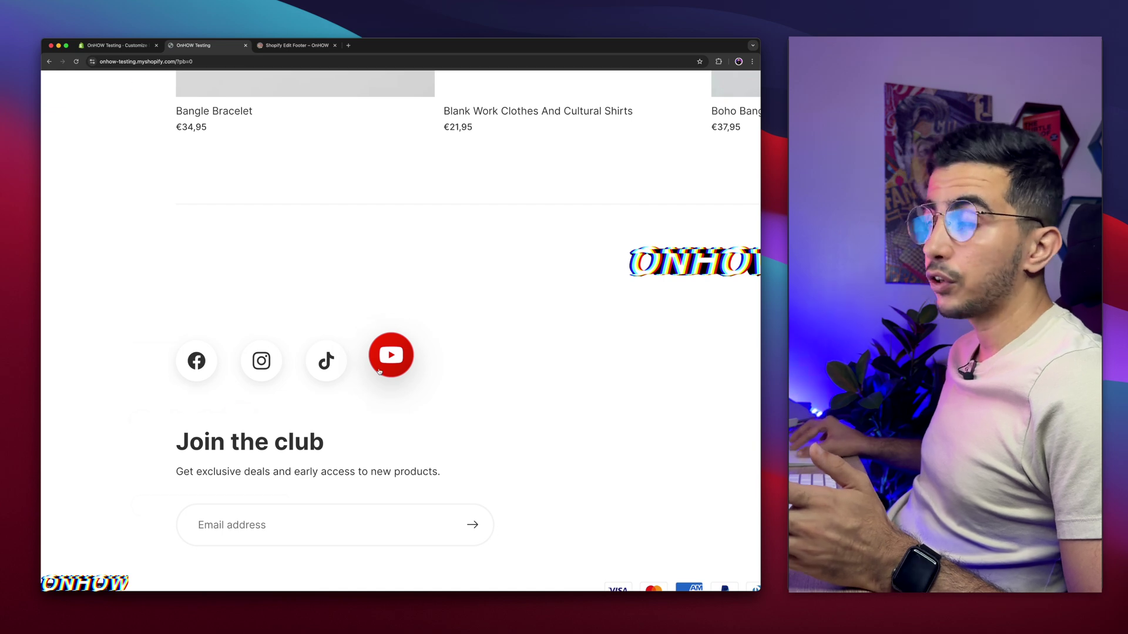
Examine the Facebook, Instagram, TikTok and YouTube URL assignments in the Interactive Social Media Icons code on the onhow.codes page
left_click(300, 45)
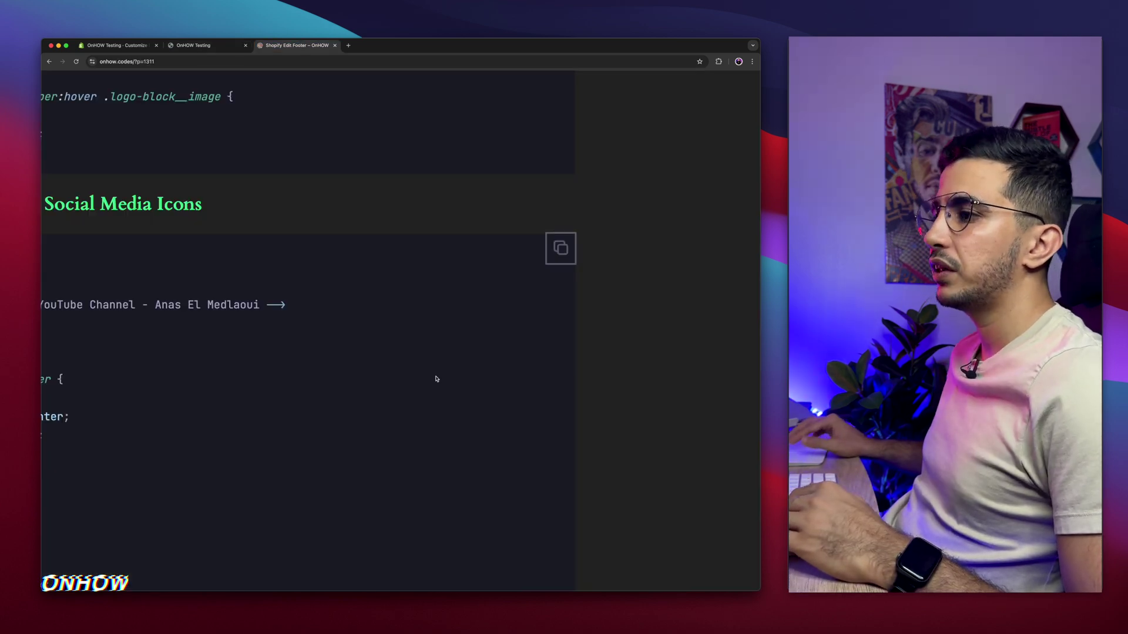
scroll(435, 379, "down", 15)
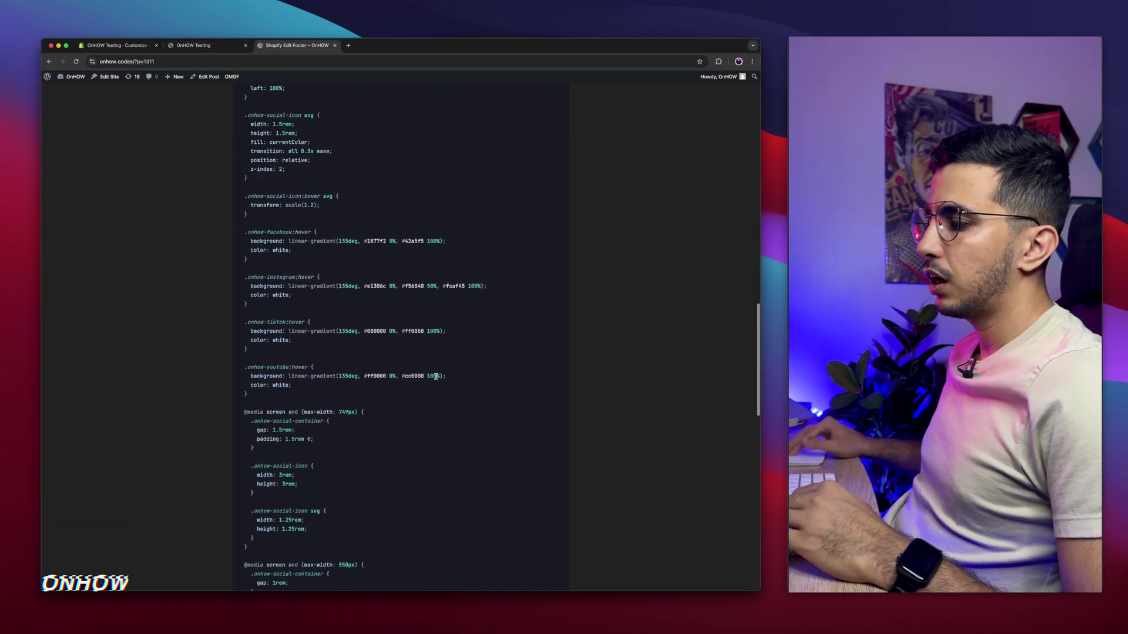
scroll(435, 376, "down", 8)
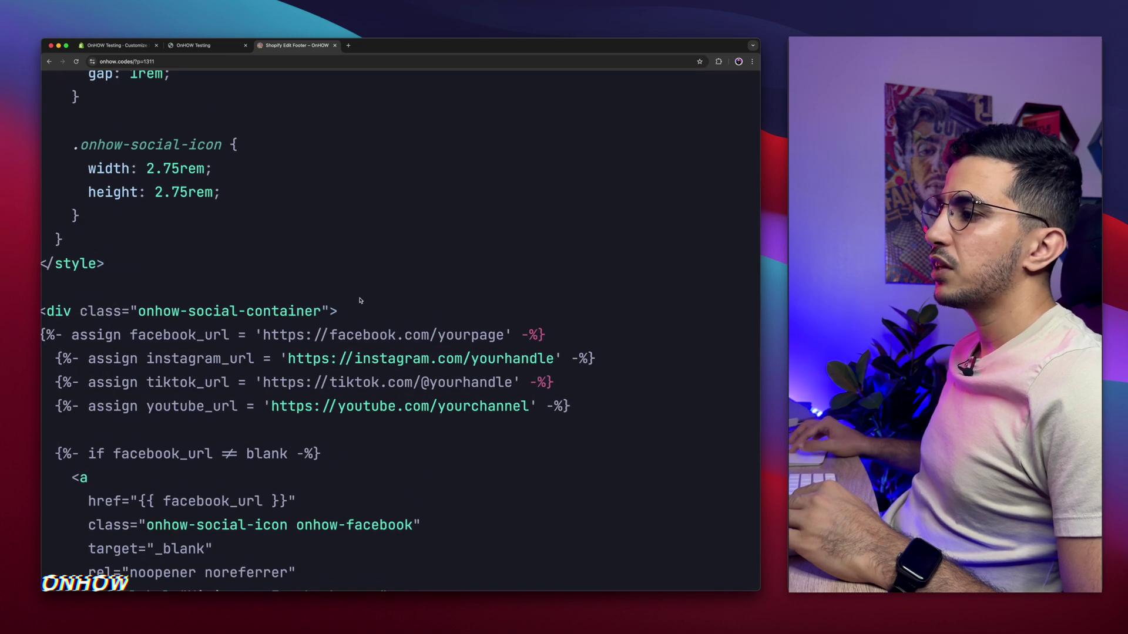
left_click_drag(263, 333, 555, 333)
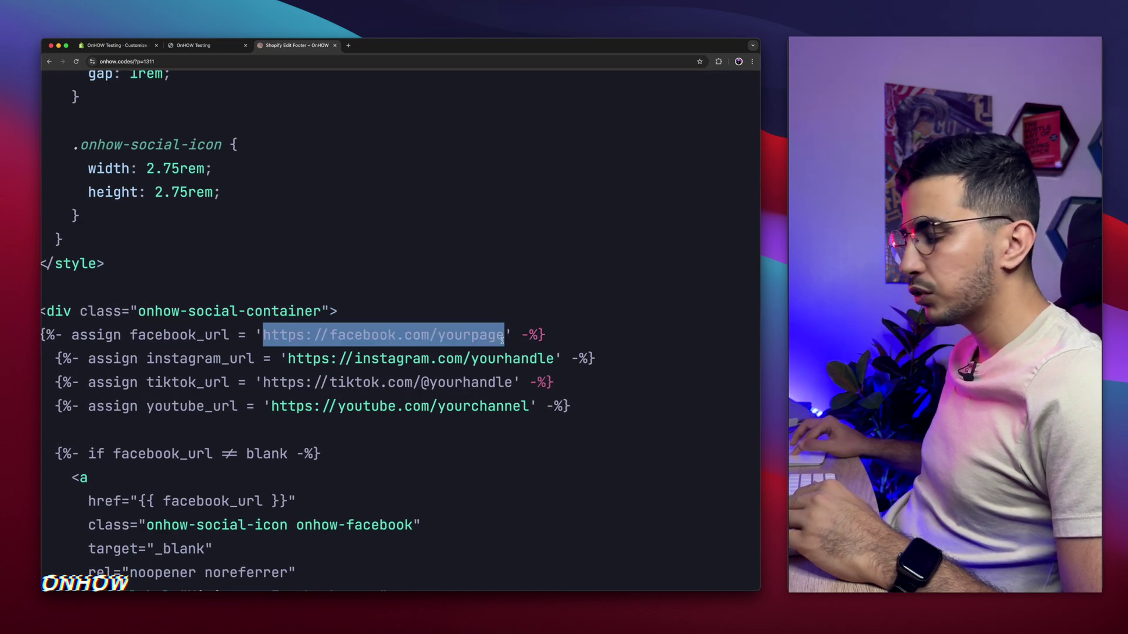
left_click(308, 336)
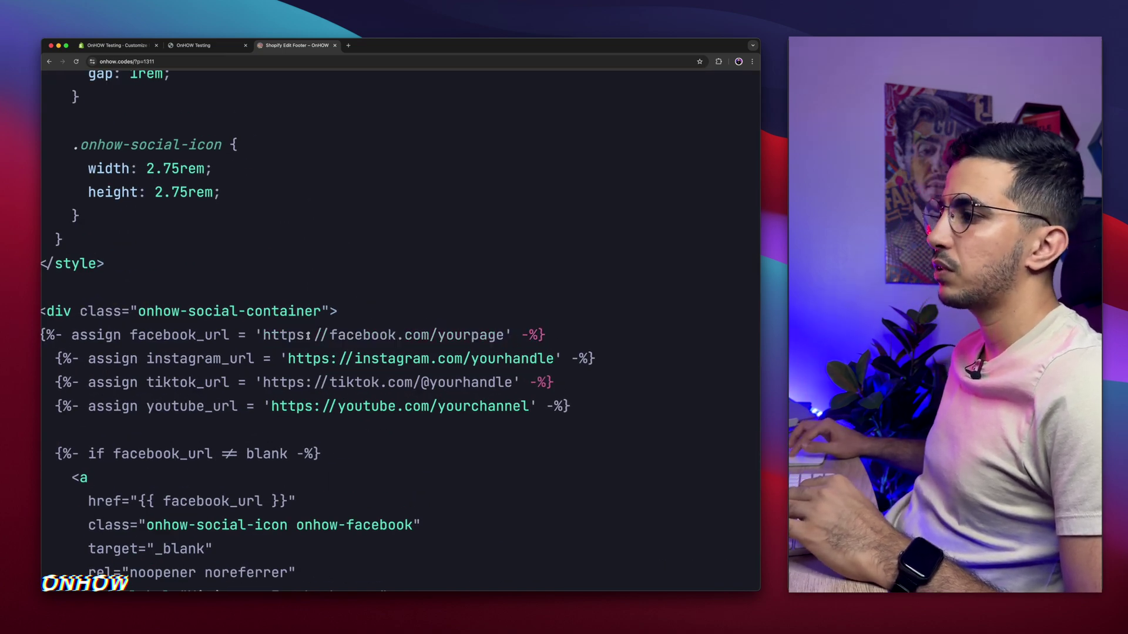
left_click_drag(503, 335, 297, 336)
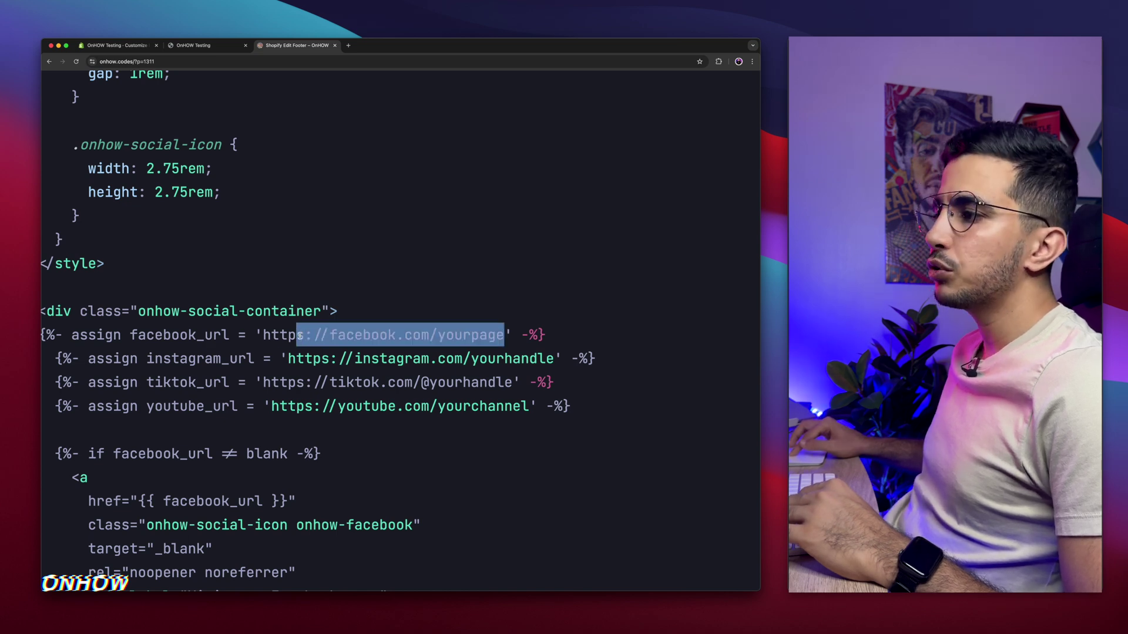
left_click(256, 333)
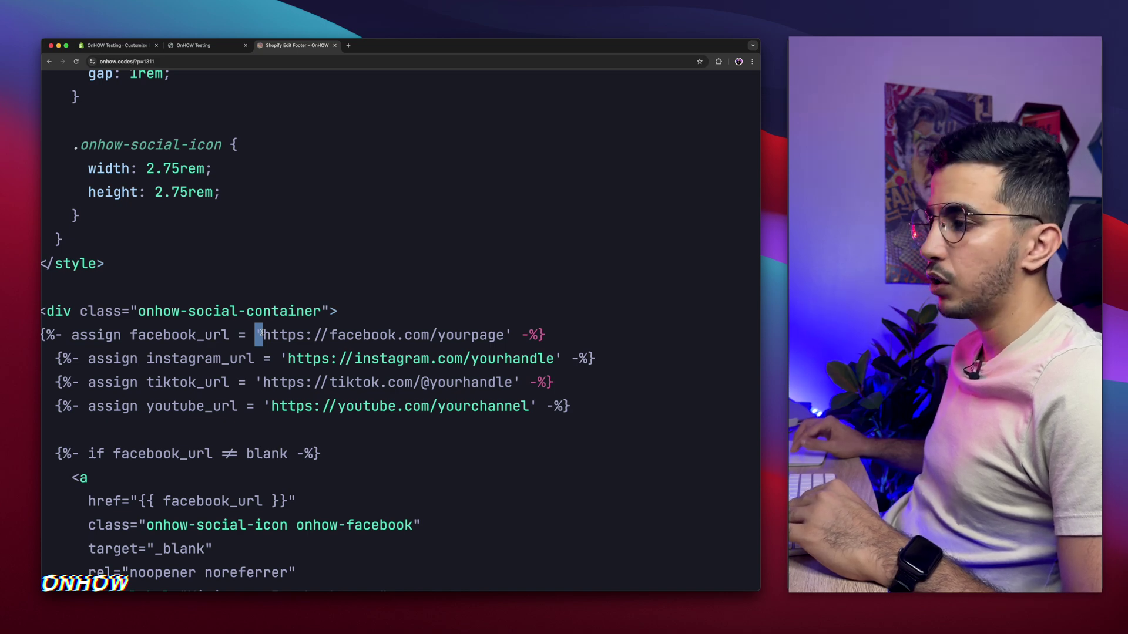
left_click_drag(264, 333, 460, 342)
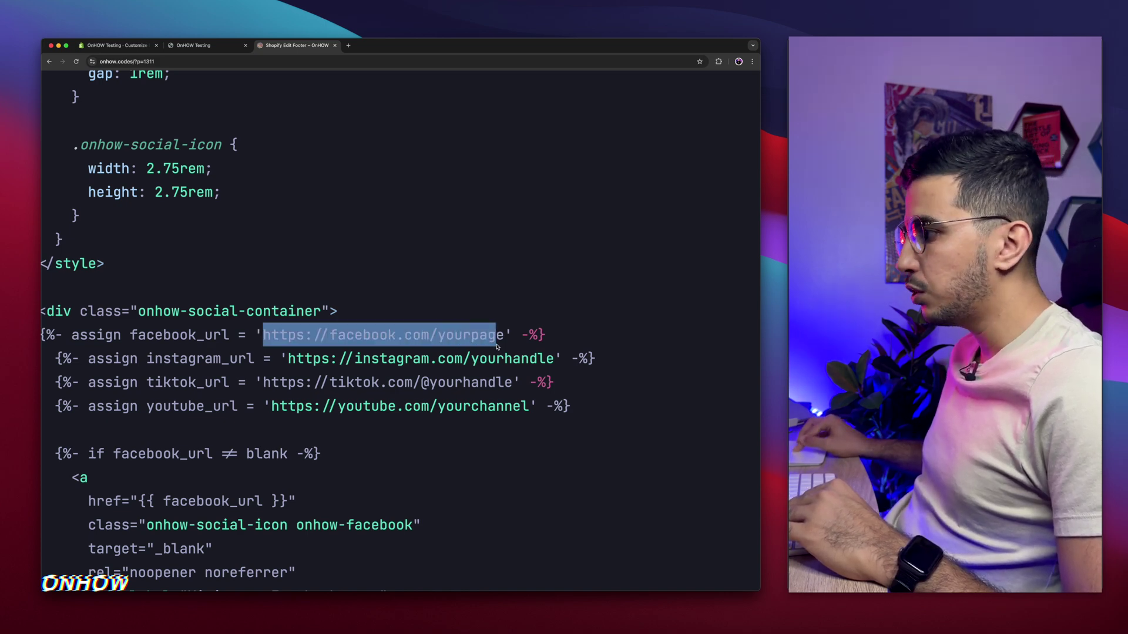
left_click_drag(288, 356, 595, 359)
left_click(301, 372)
left_click_drag(355, 409, 539, 410)
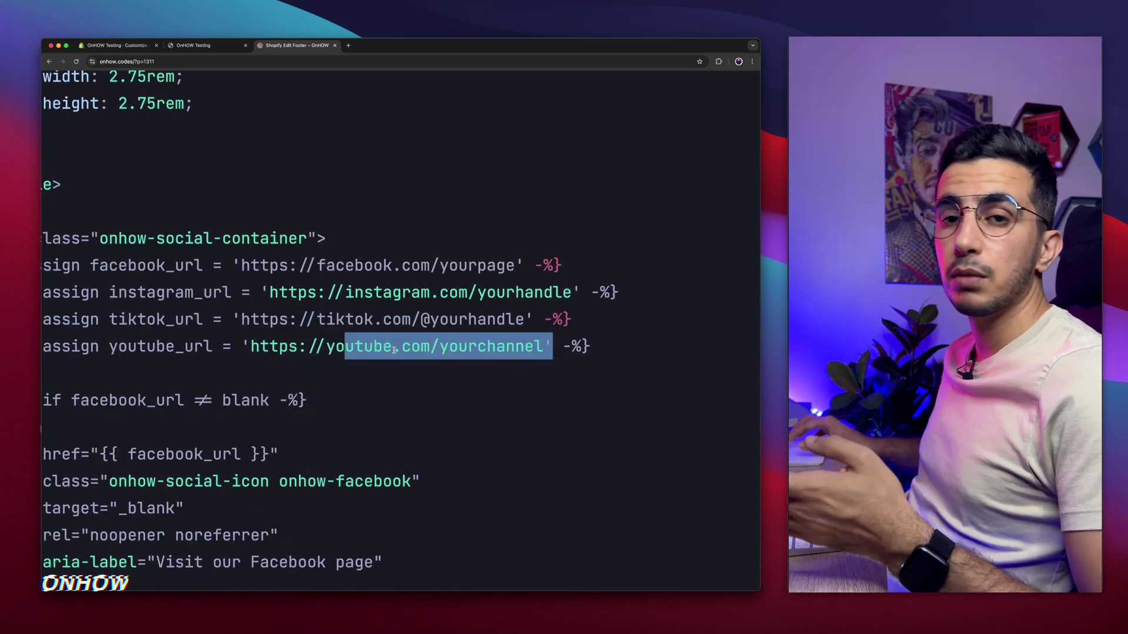
Review the footer in the theme editor, then copy the Make Payment Icons Interactive code from the onhow.codes page
left_click(118, 45)
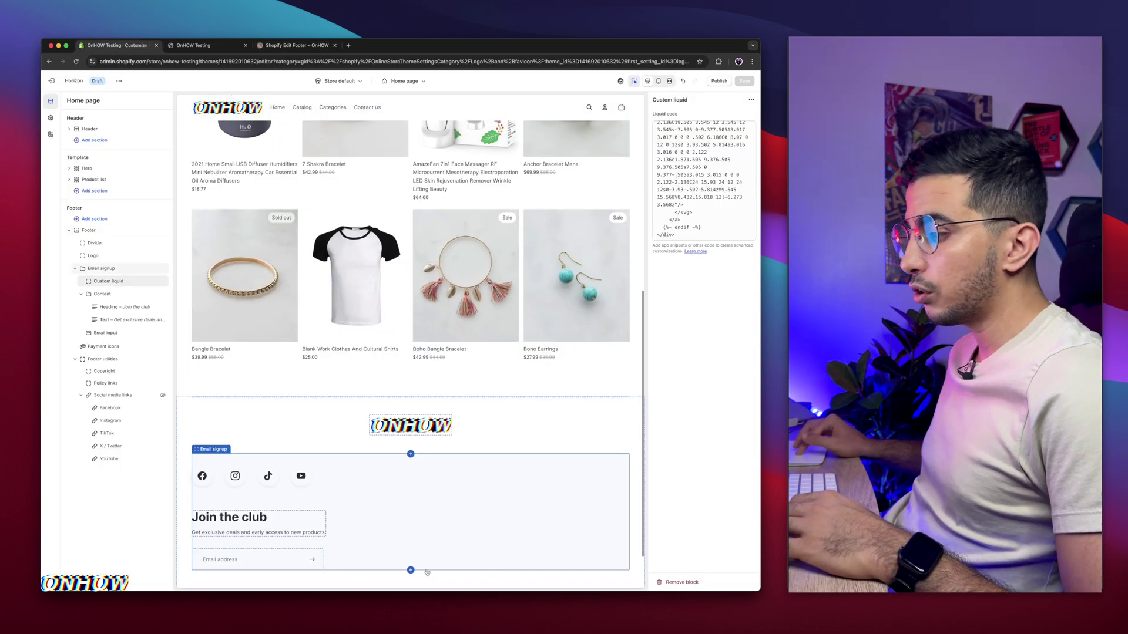
scroll(427, 572, "down", 2)
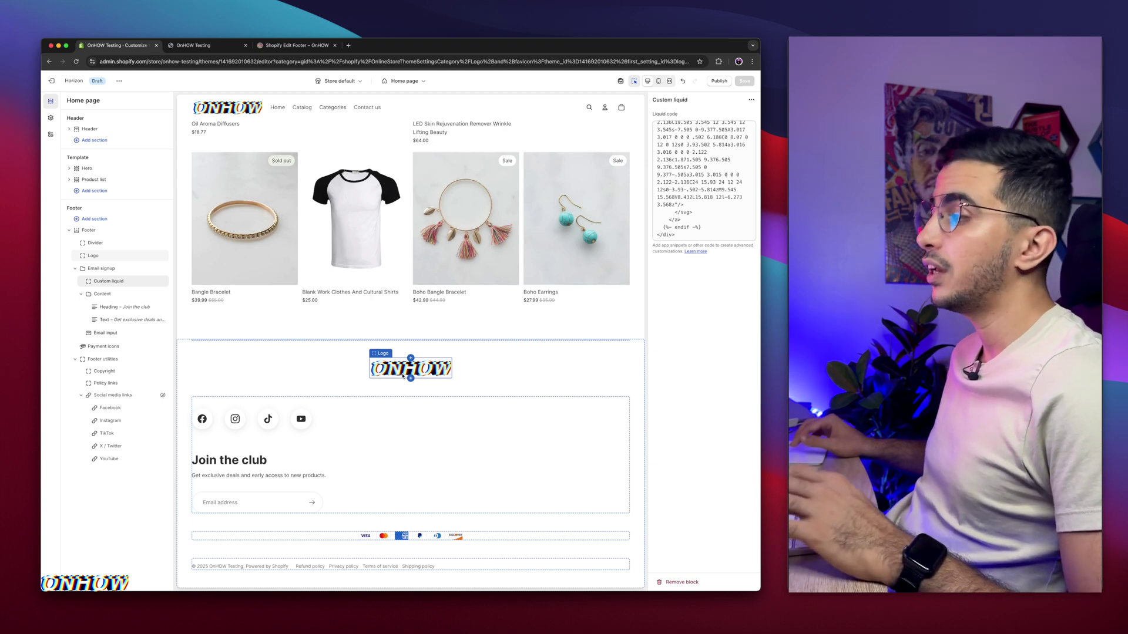
left_click(294, 45)
scroll(338, 221, "up", 10)
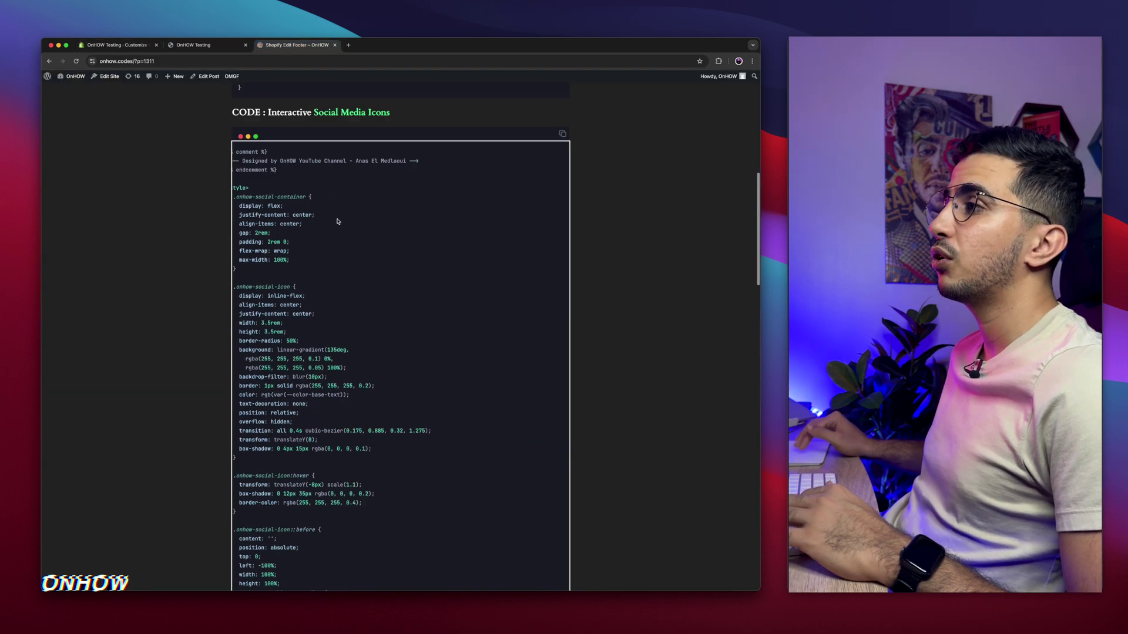
scroll(322, 294, "up", 5)
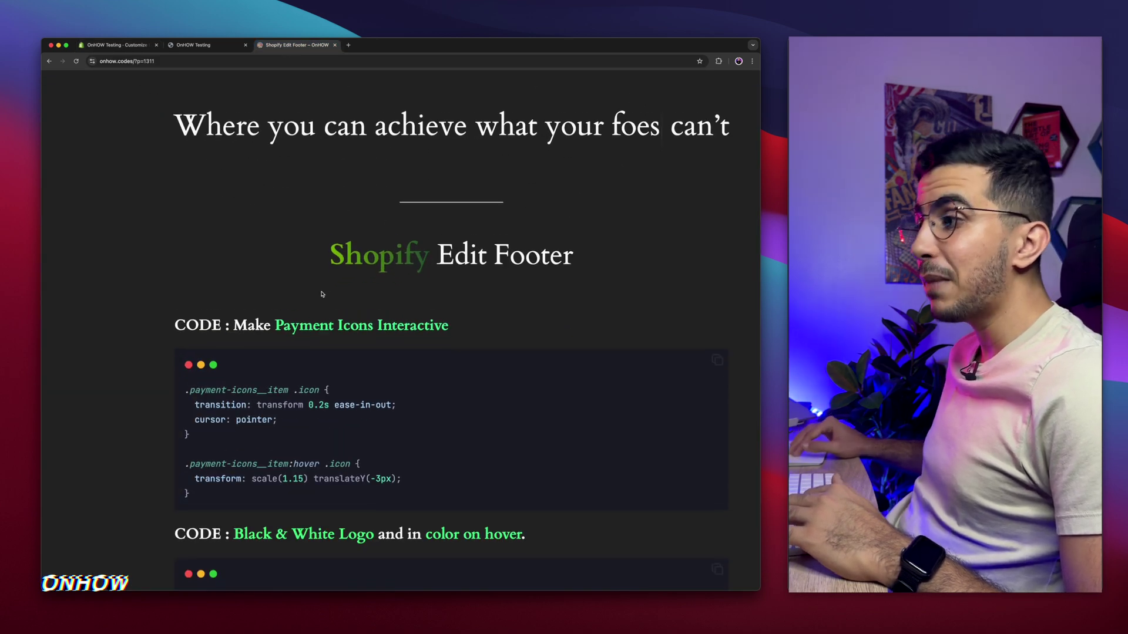
scroll(297, 305, "down", 1)
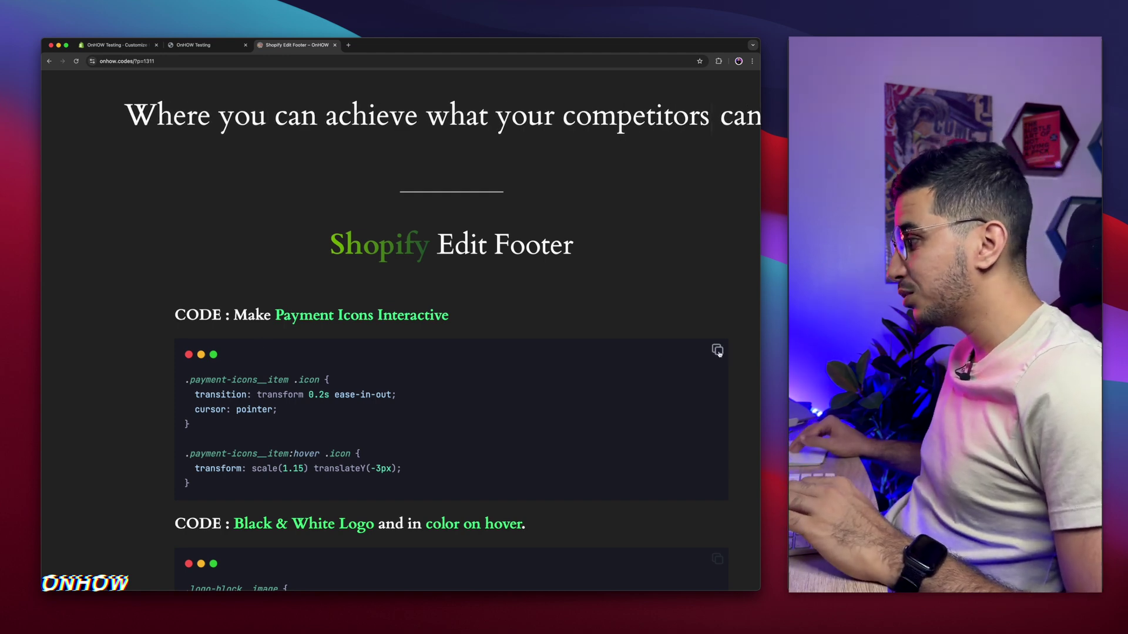
scroll(717, 351, "right", 5)
left_click(584, 354)
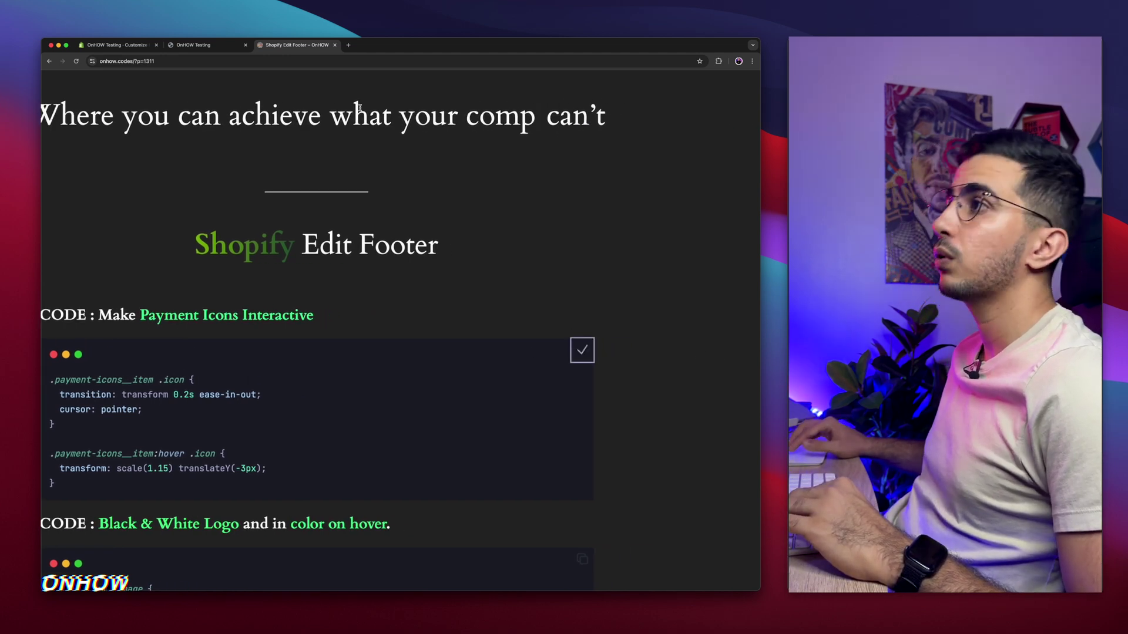
Open the store's Themes page in a new browser tab and open the Horizon theme's code for editing
left_click(348, 45)
type("a")
key("Return")
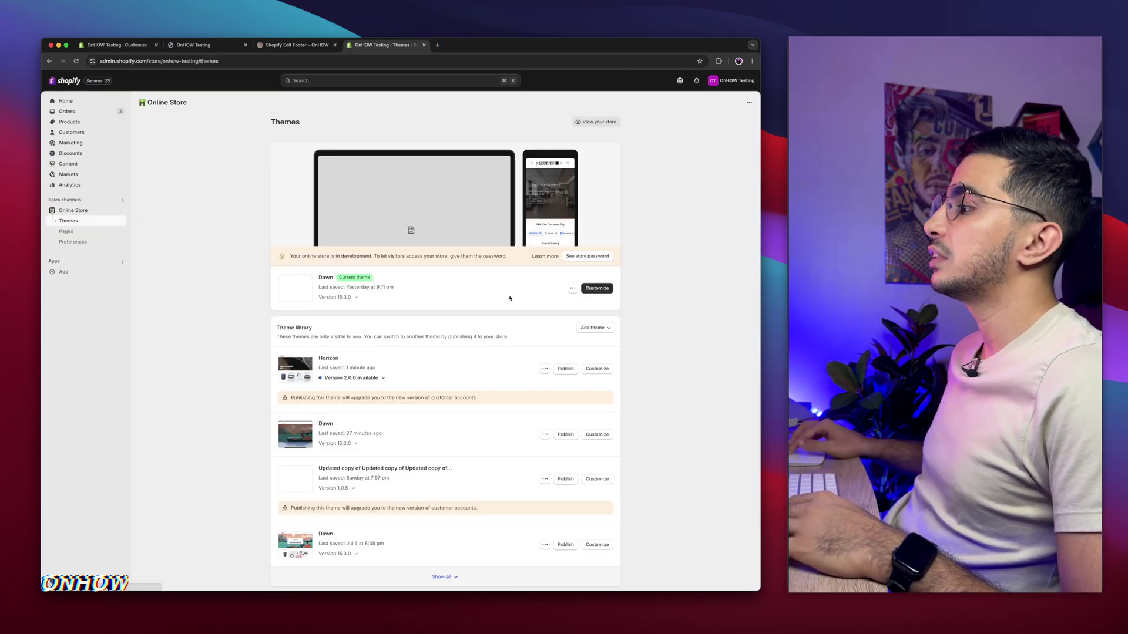
left_click(573, 288)
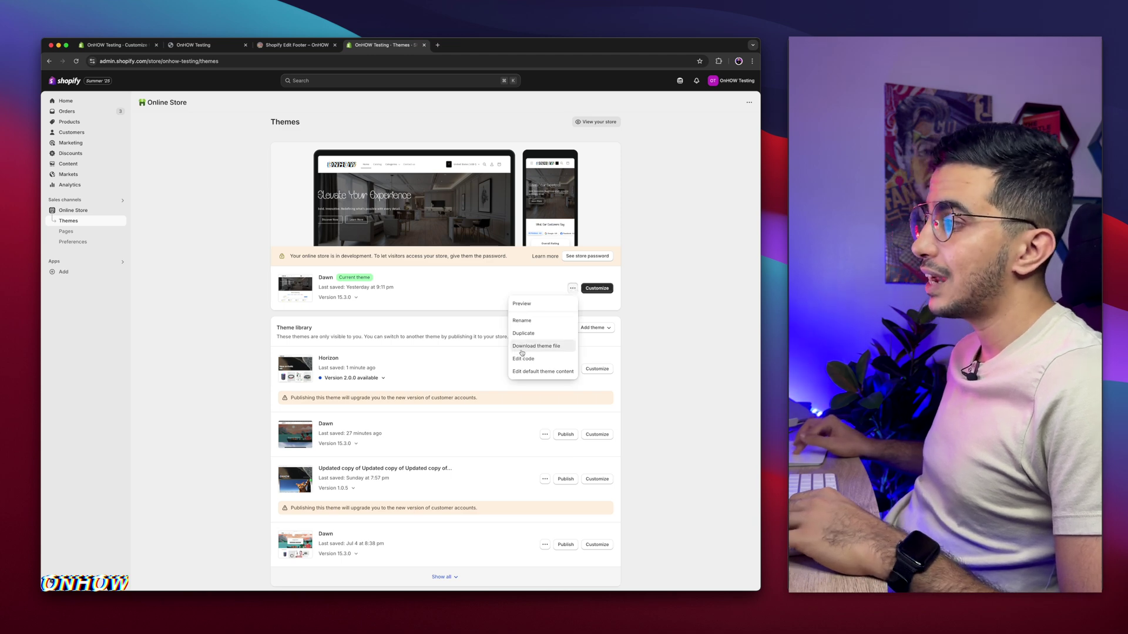
left_click(413, 360)
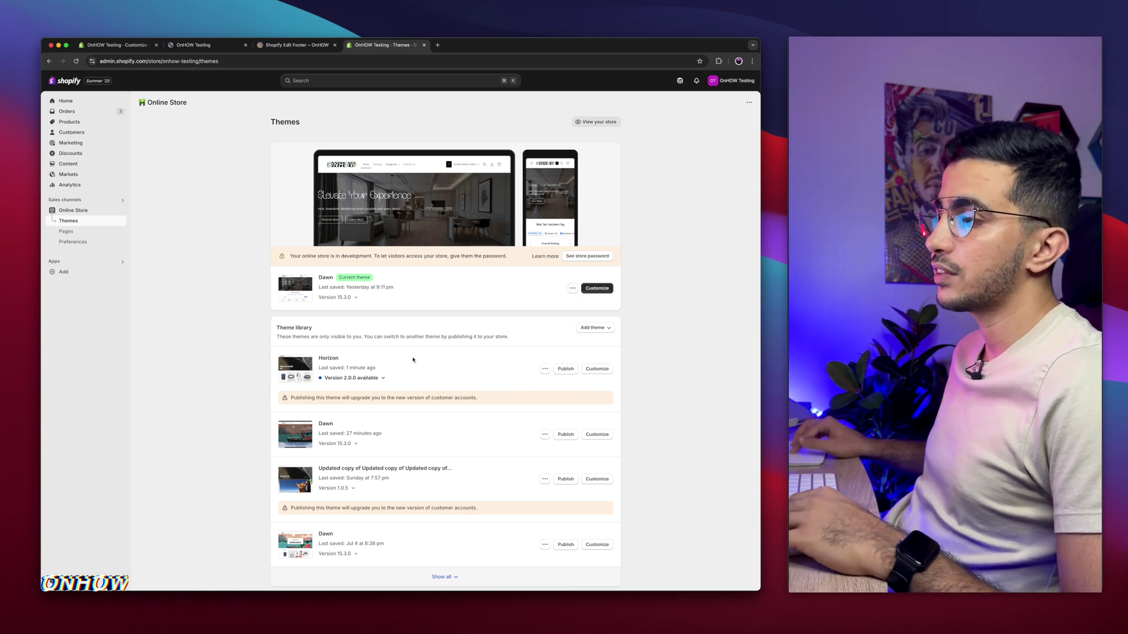
left_click(545, 369)
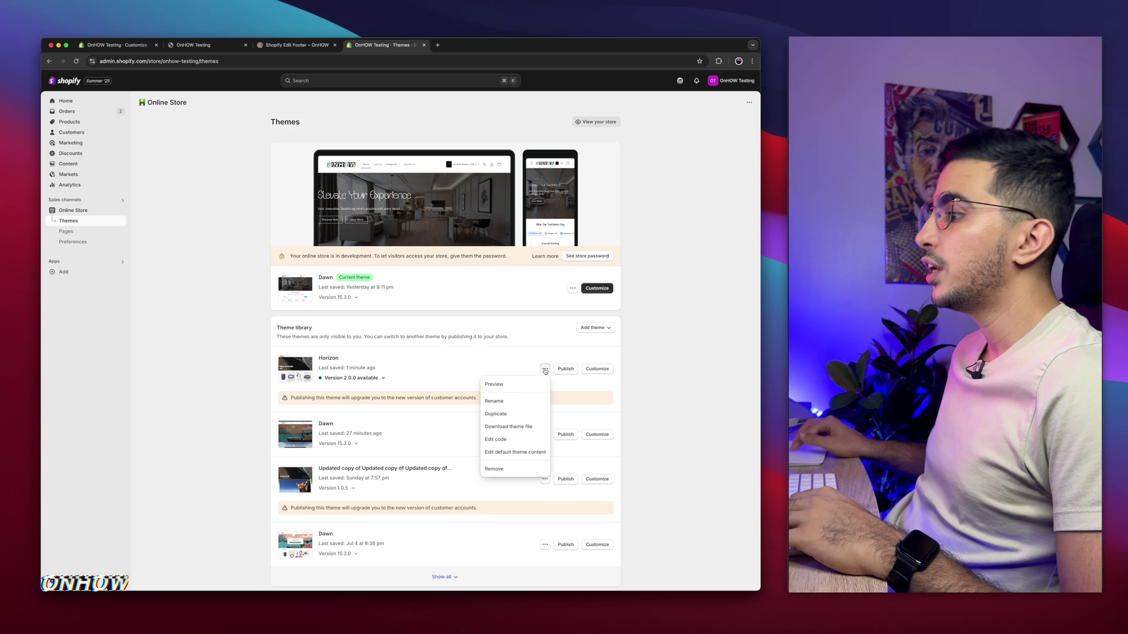
left_click(502, 438)
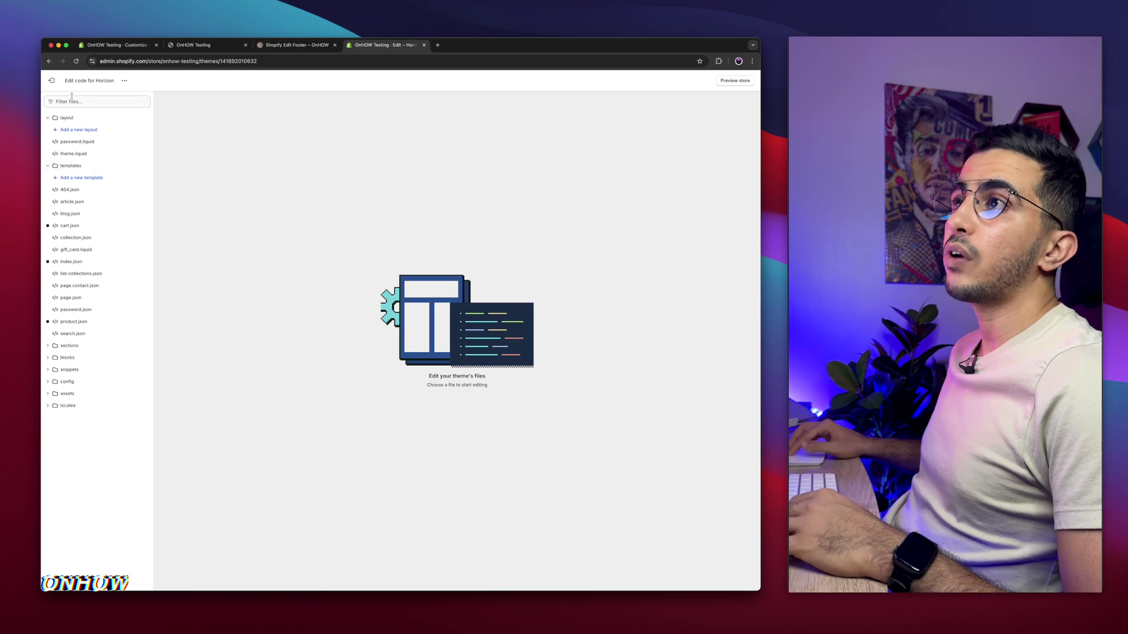
Filter the theme files by "base" and open the base.css asset
key("super+plus")
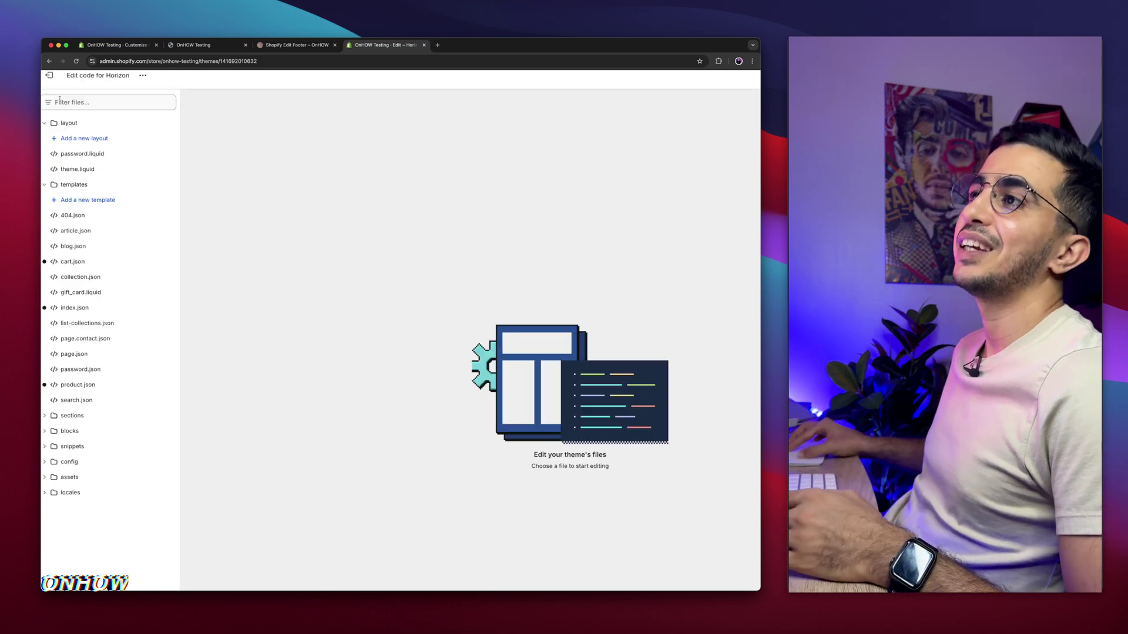
scroll(60, 99, "up", 5)
left_click(132, 106)
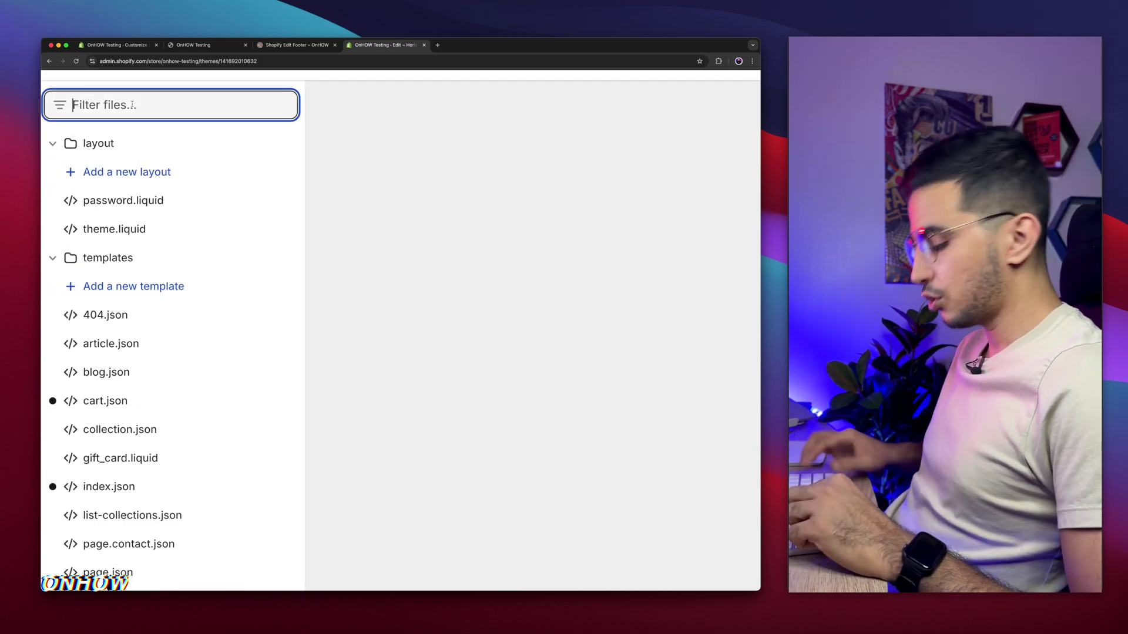
type("base")
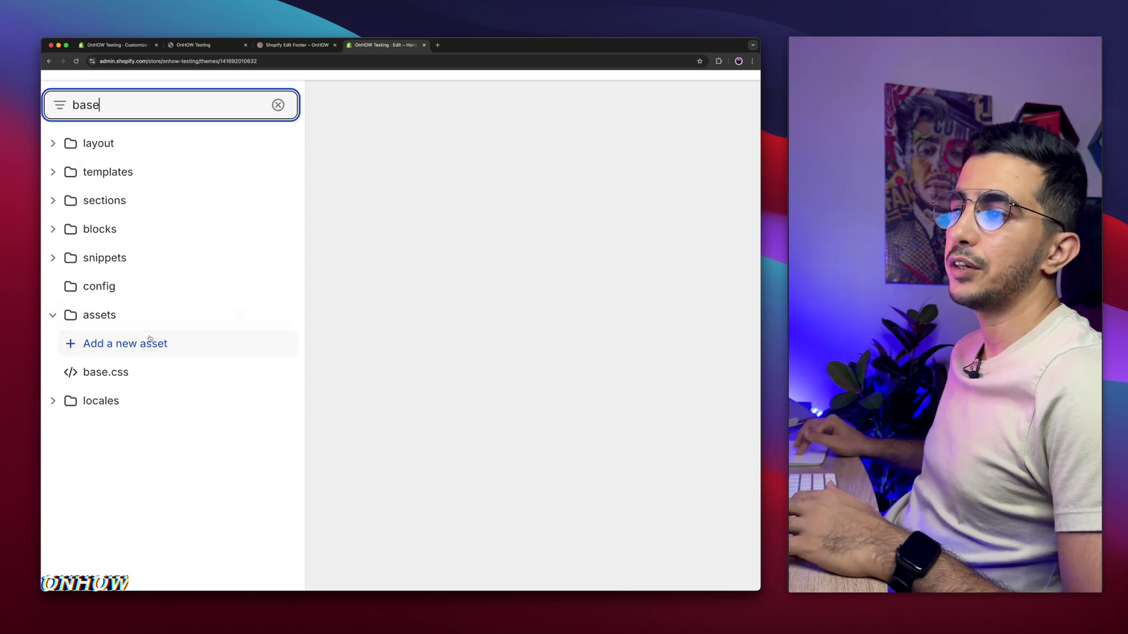
left_click(97, 375)
Paste the copied payment icons code on a new line at the end of base.css and save the file
scroll(217, 376, "down", 5)
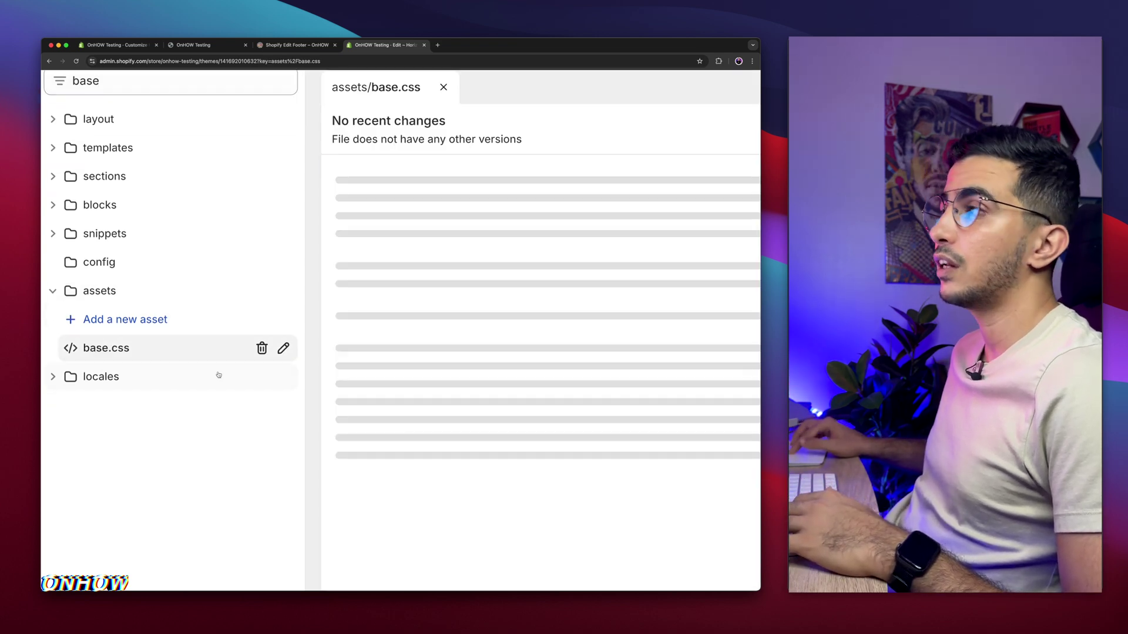
scroll(524, 288, "down", 20)
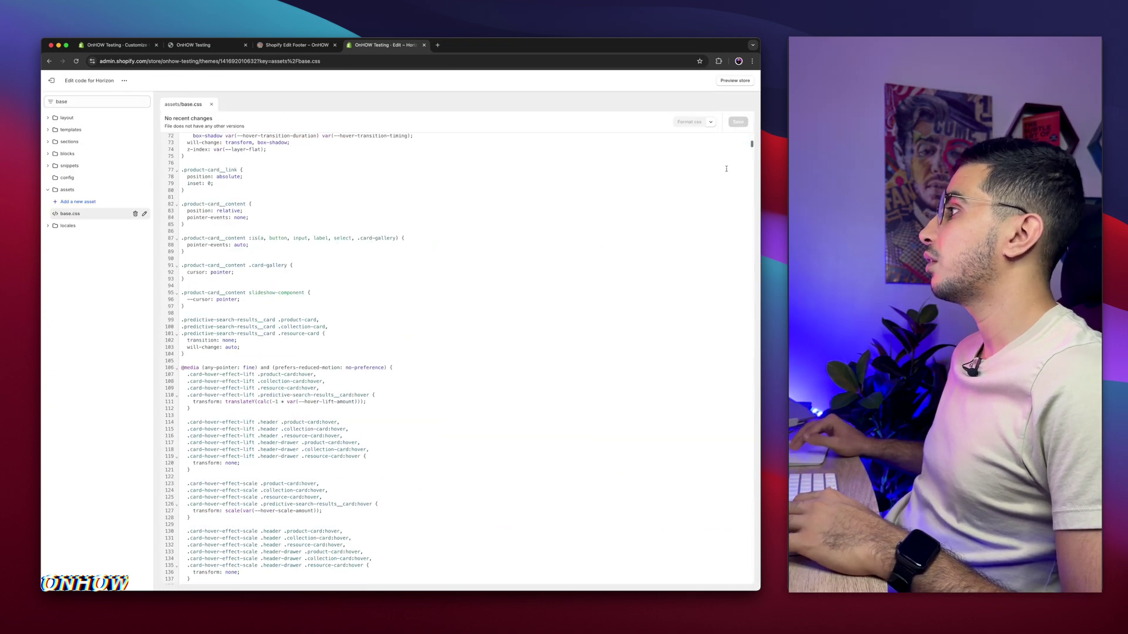
left_click_drag(750, 151, 716, 592)
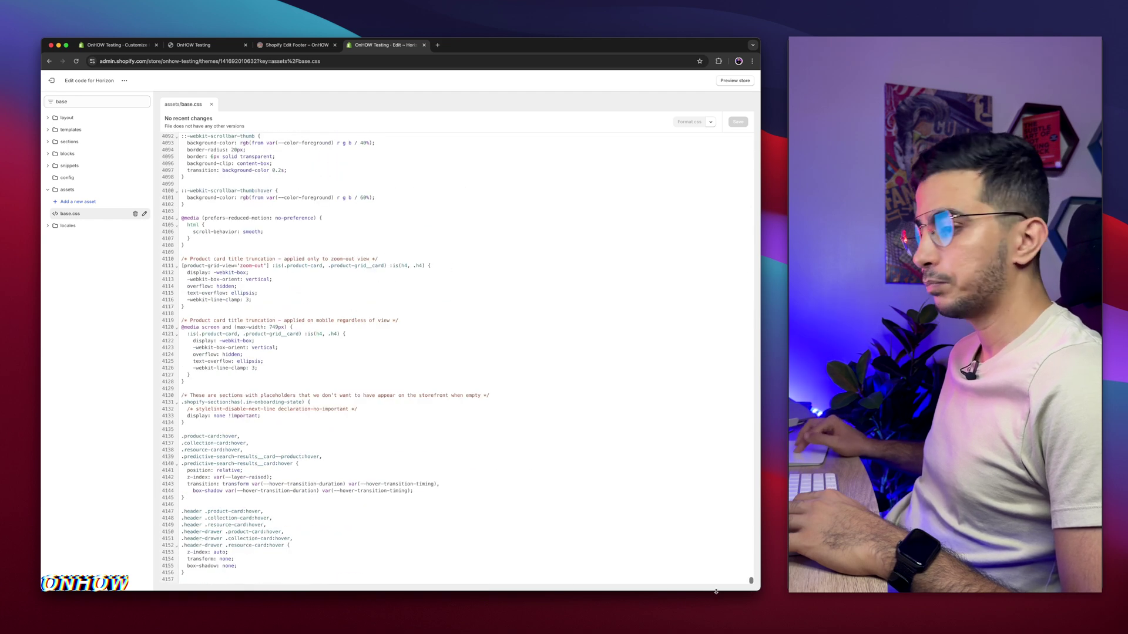
key("BackSpace")
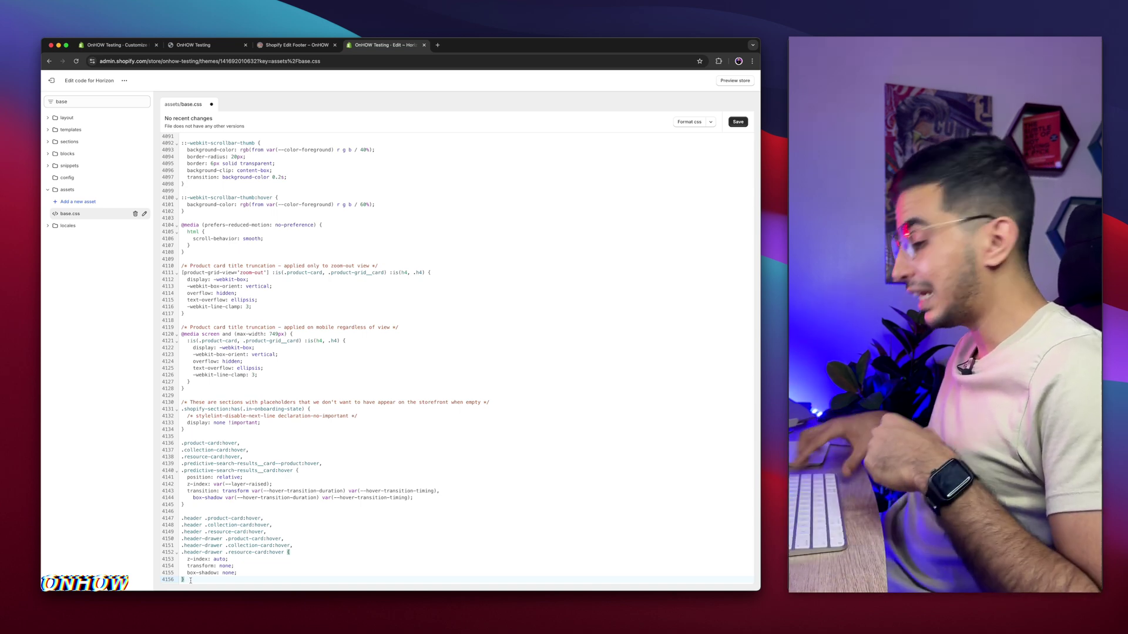
key("Return")
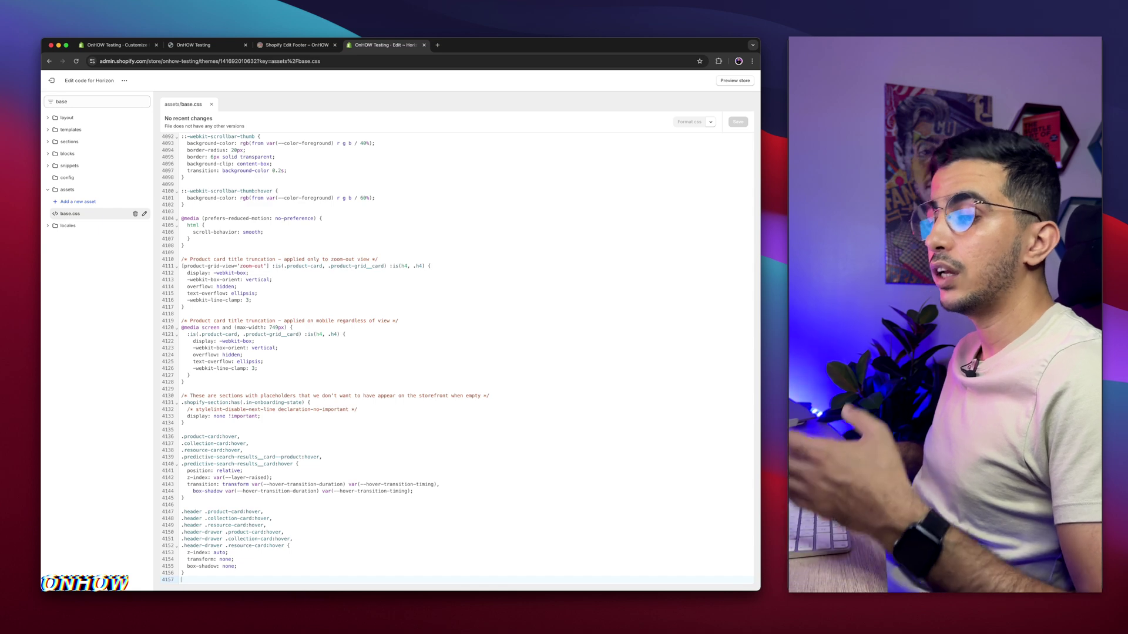
key("super+v")
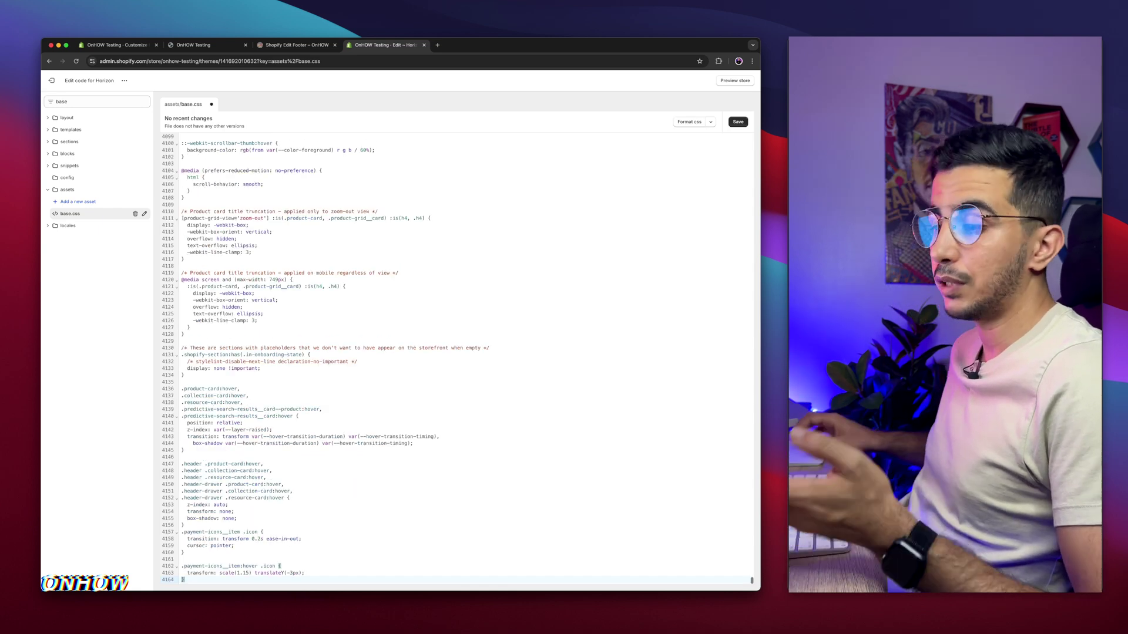
left_click(737, 123)
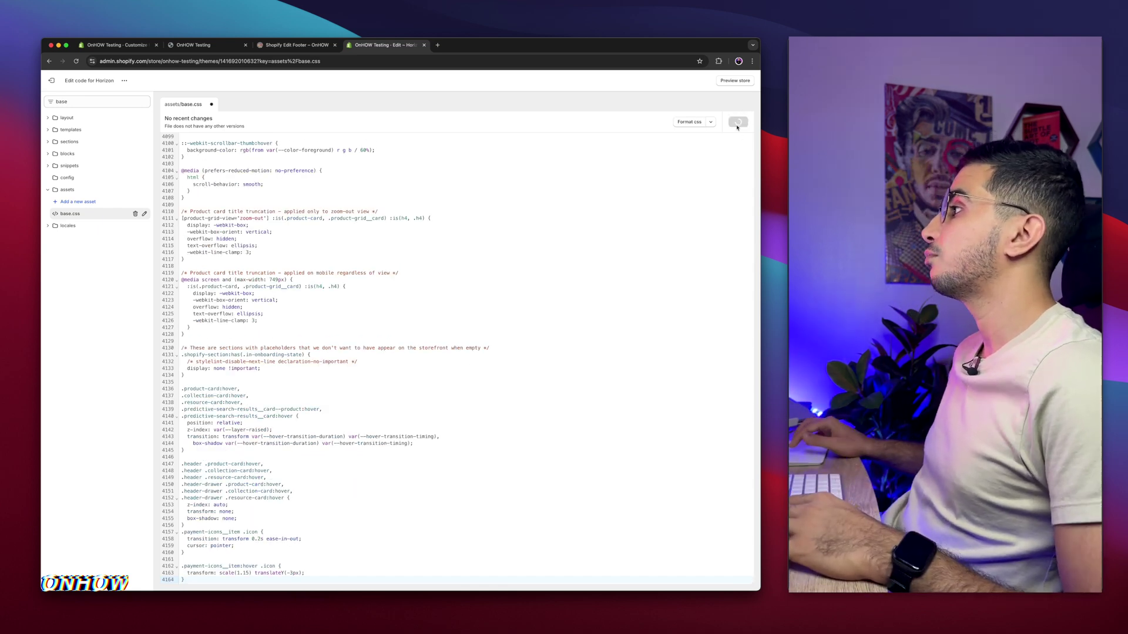
Switch to the storefront preview, reload it and examine the payment icons in the footer
left_click(100, 46)
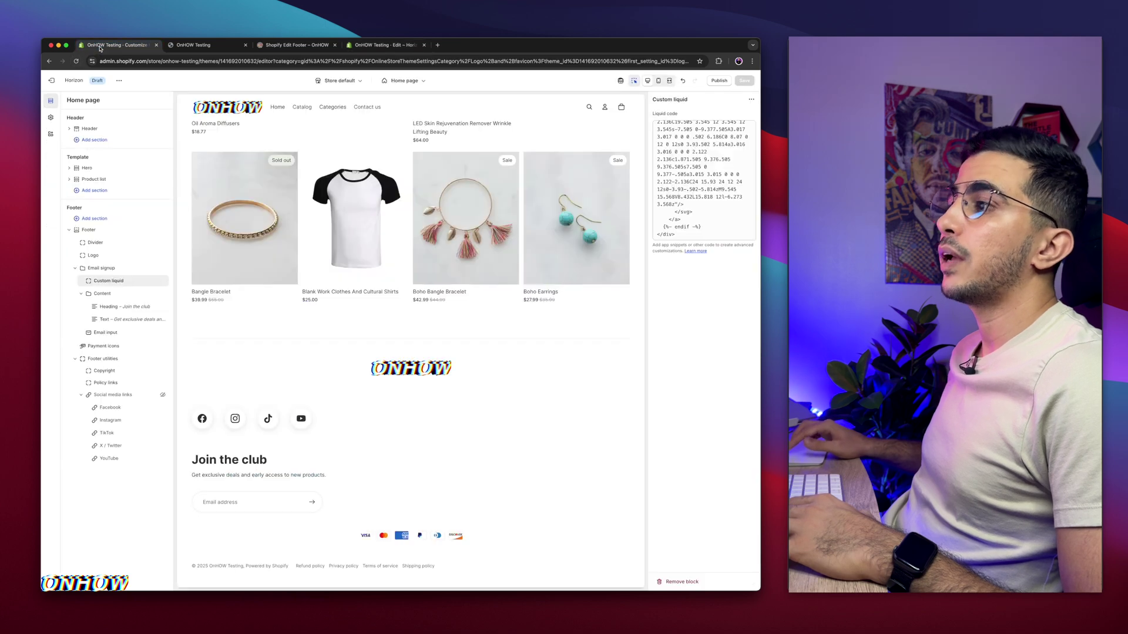
key("ctrl+Tab")
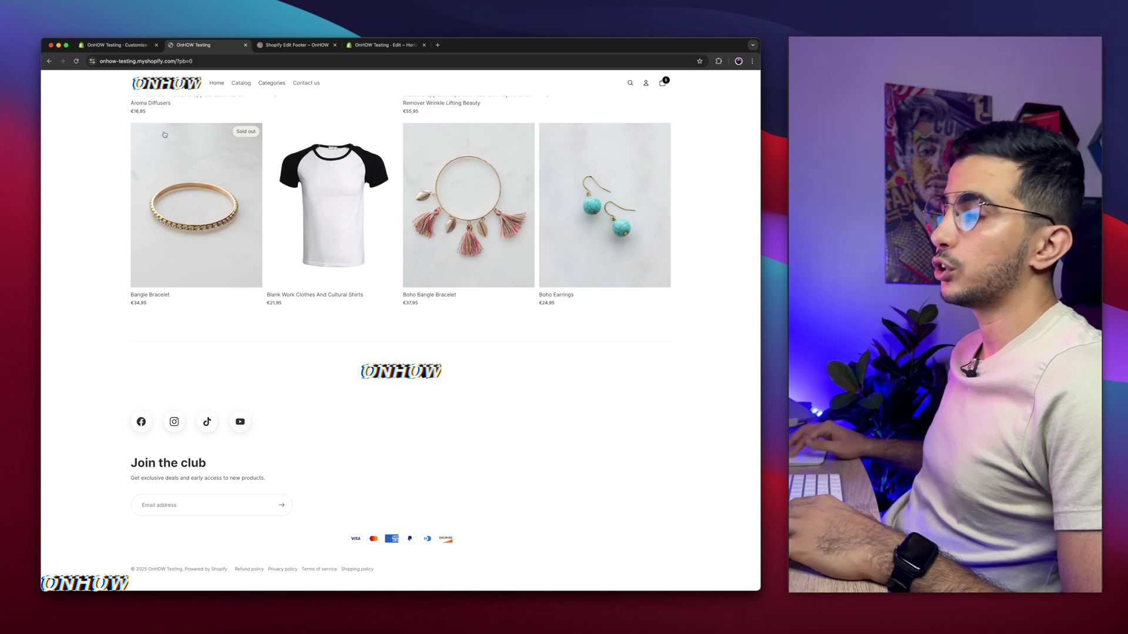
left_click(77, 61)
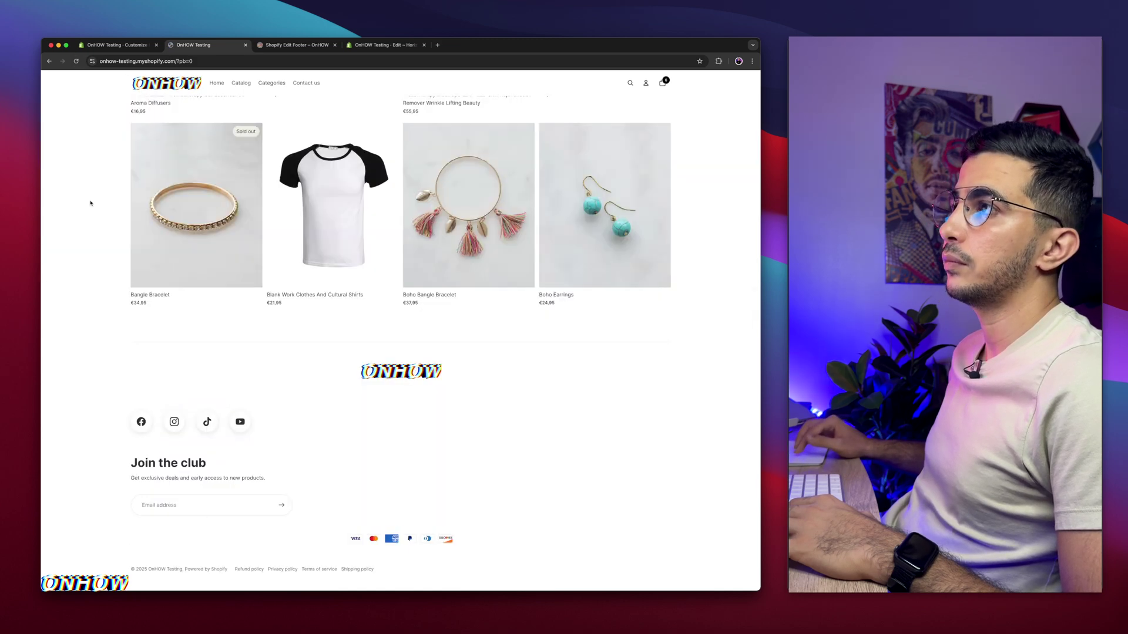
scroll(397, 508, "up", 5)
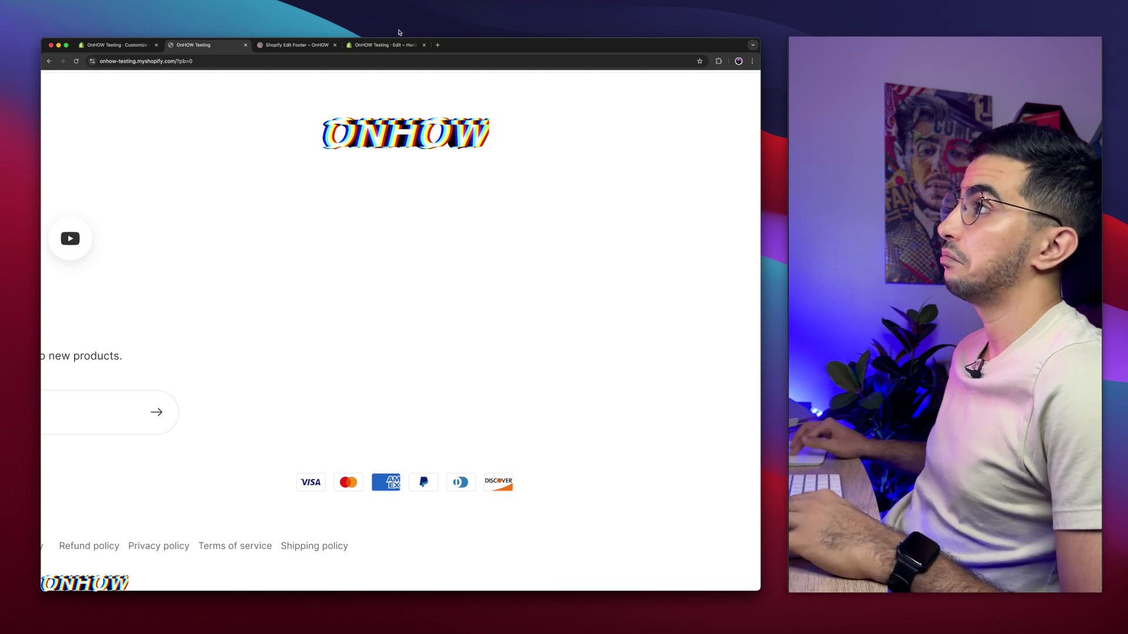
Copy the Black & White Logo and in color on hover code from the onhow.codes page
left_click(316, 44)
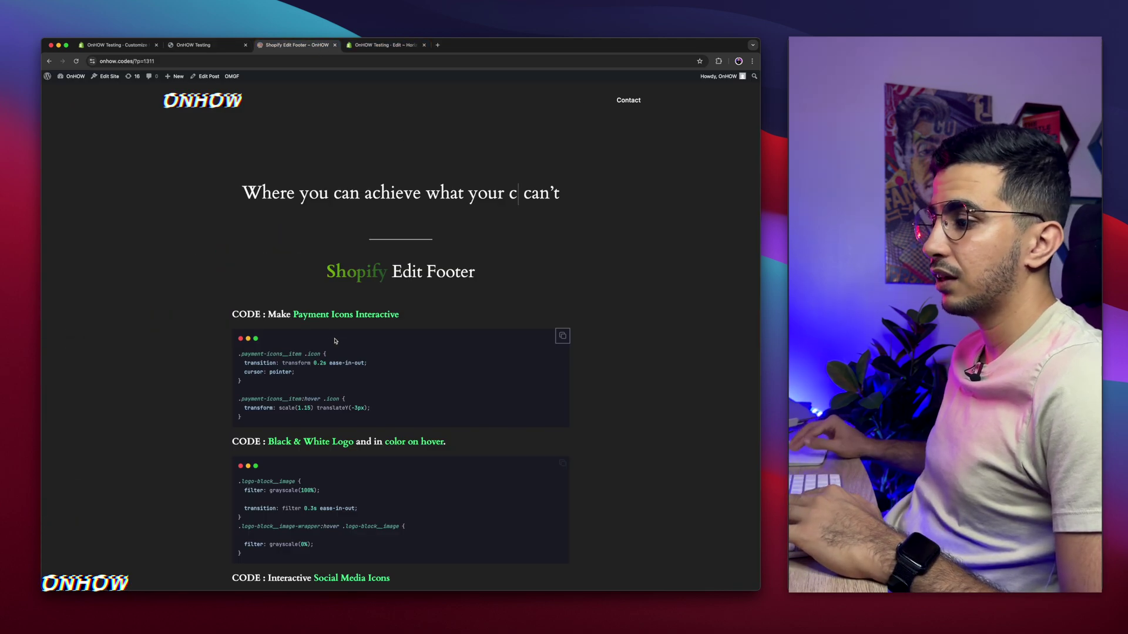
scroll(355, 447, "down", 3)
scroll(355, 448, "up", 3)
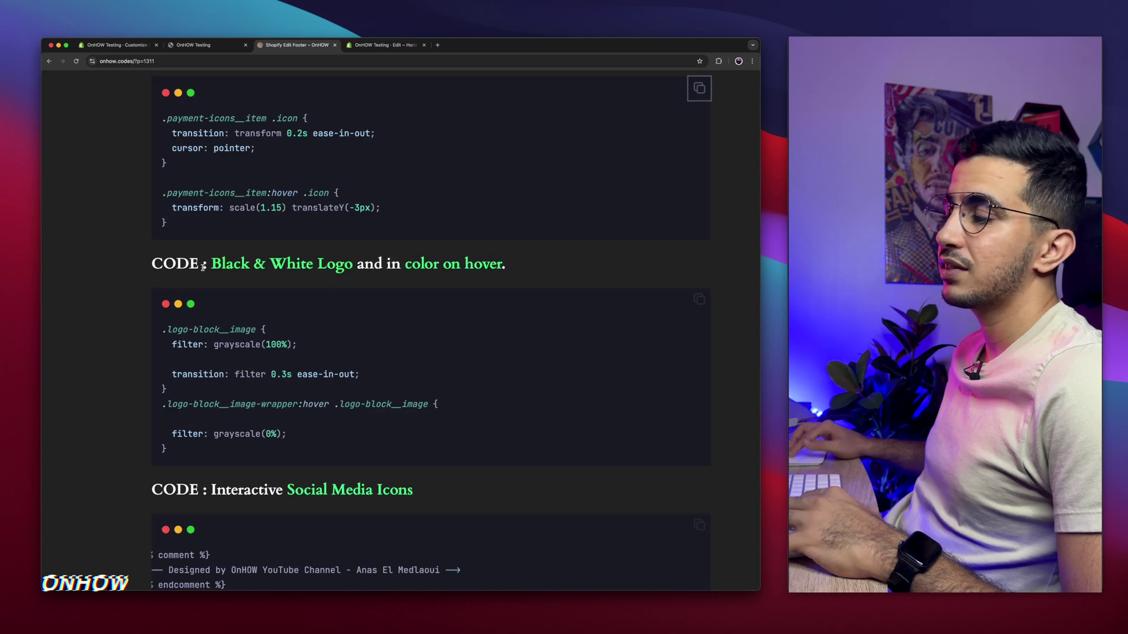
left_click_drag(206, 264, 502, 264)
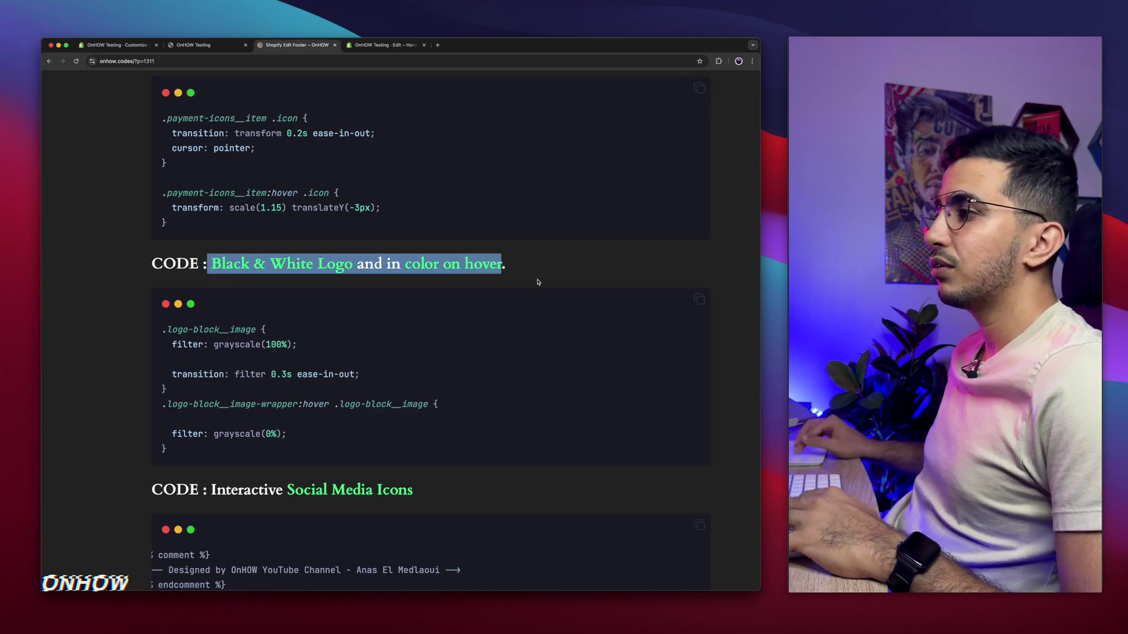
scroll(537, 281, "right", 5)
left_click(561, 300)
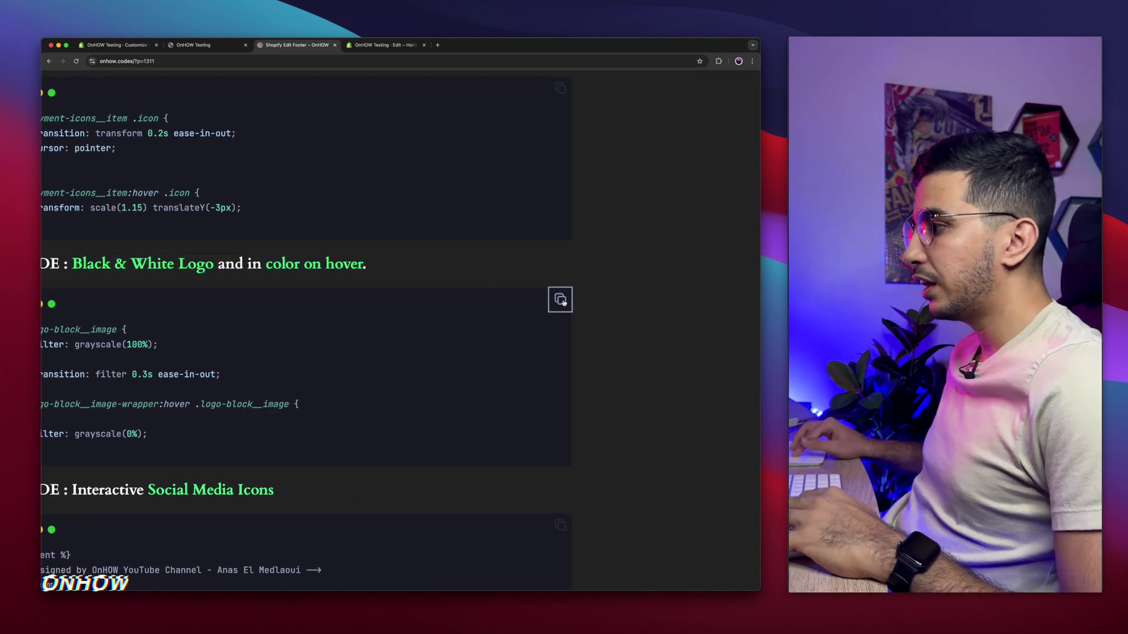
Paste the copied logo code on a new line at the end of base.css, save the file and reload the storefront preview
left_click(383, 45)
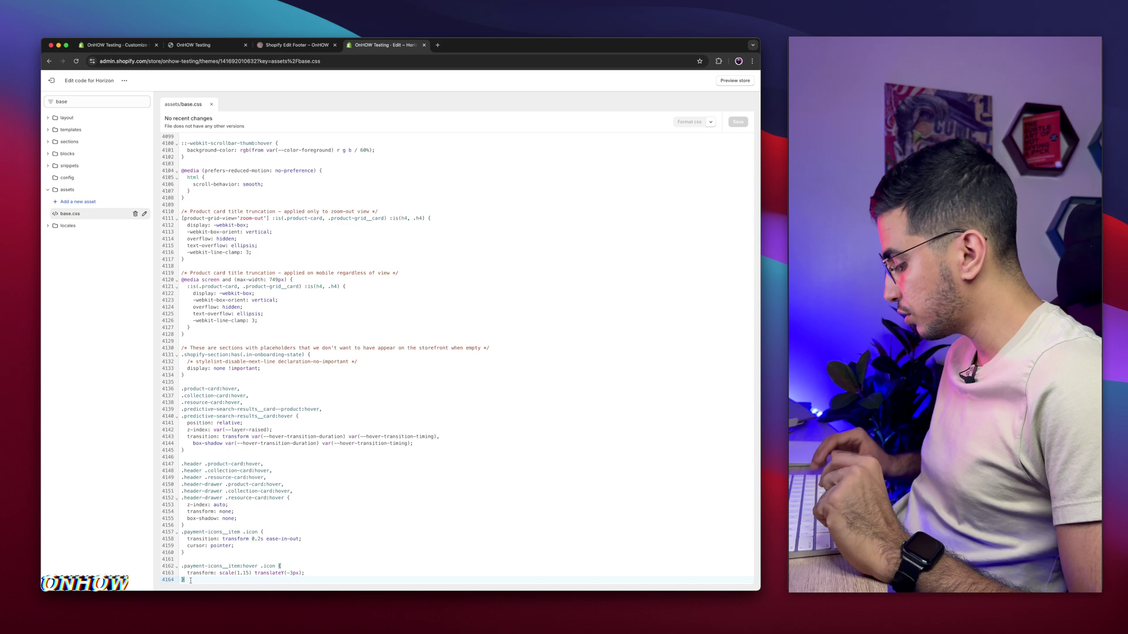
key("Return")
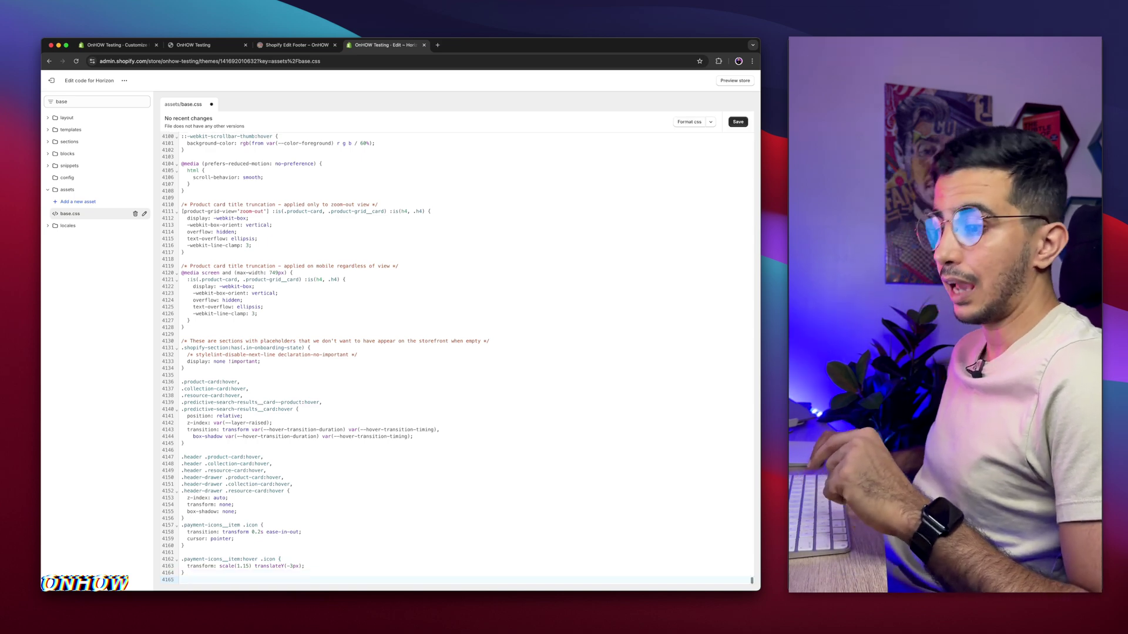
key("super+v")
key("super+s")
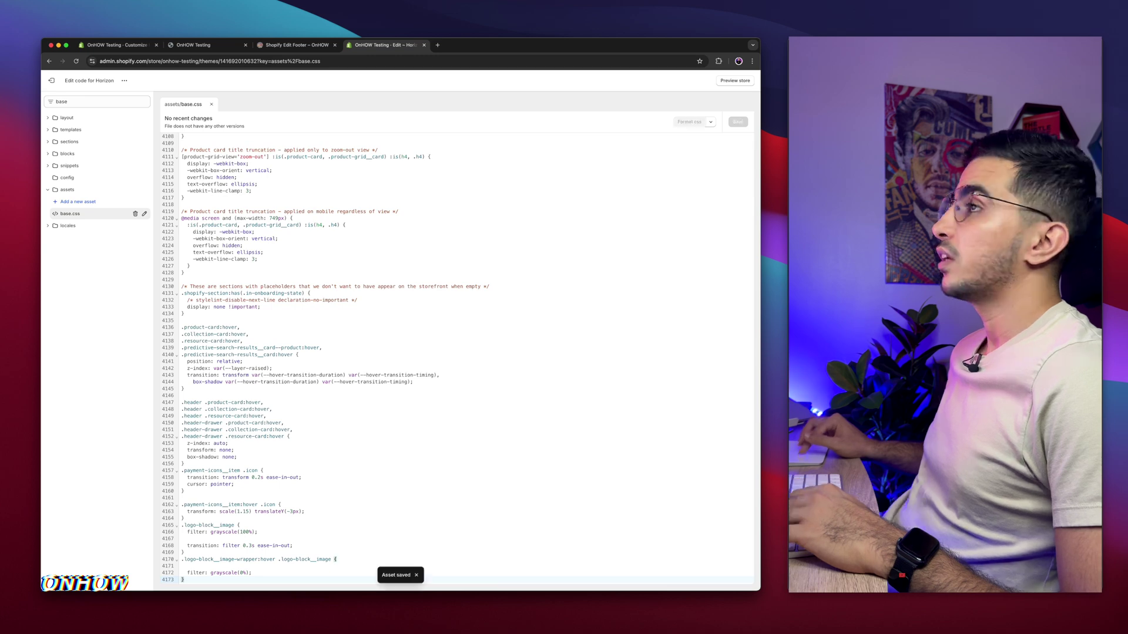
left_click(185, 45)
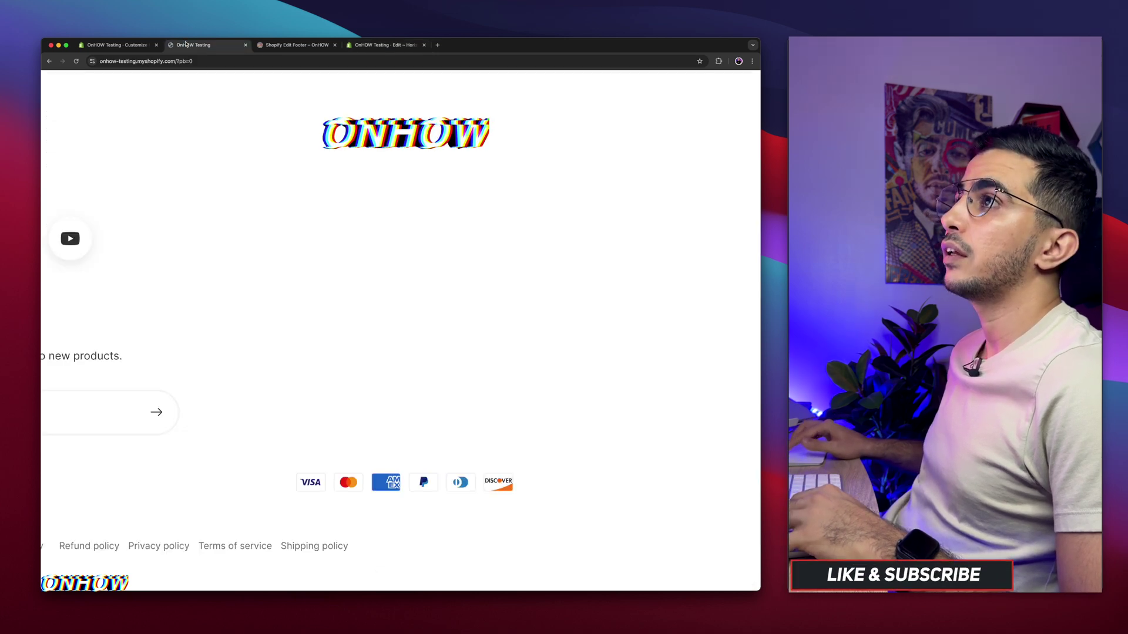
left_click(76, 61)
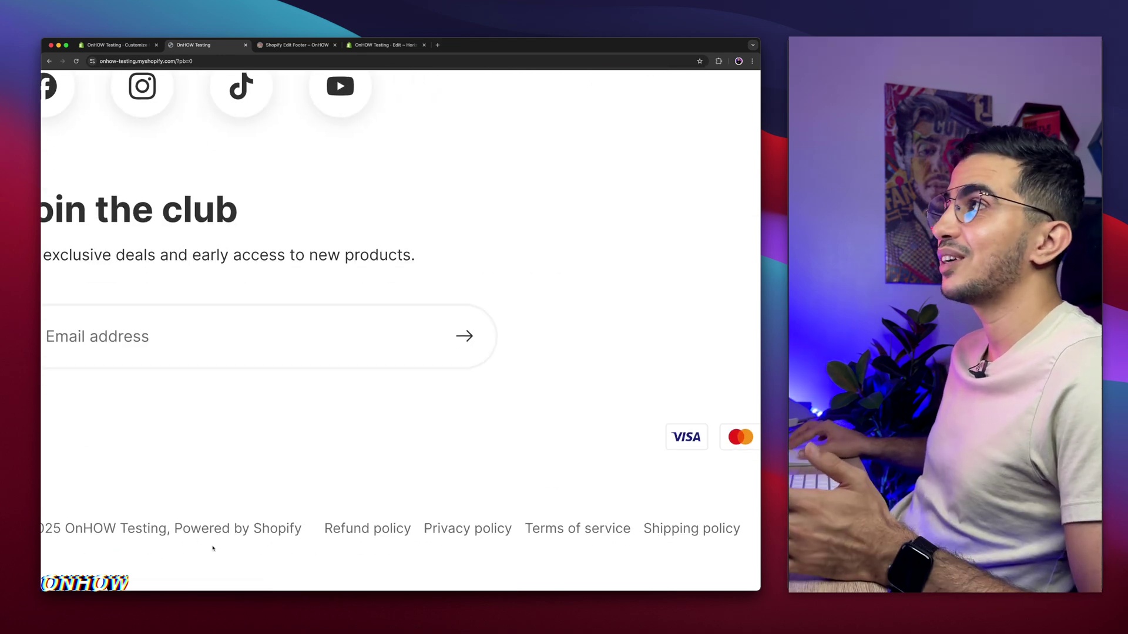
Leave the code editor and open the Horizon theme's default theme content for editing
left_click(382, 45)
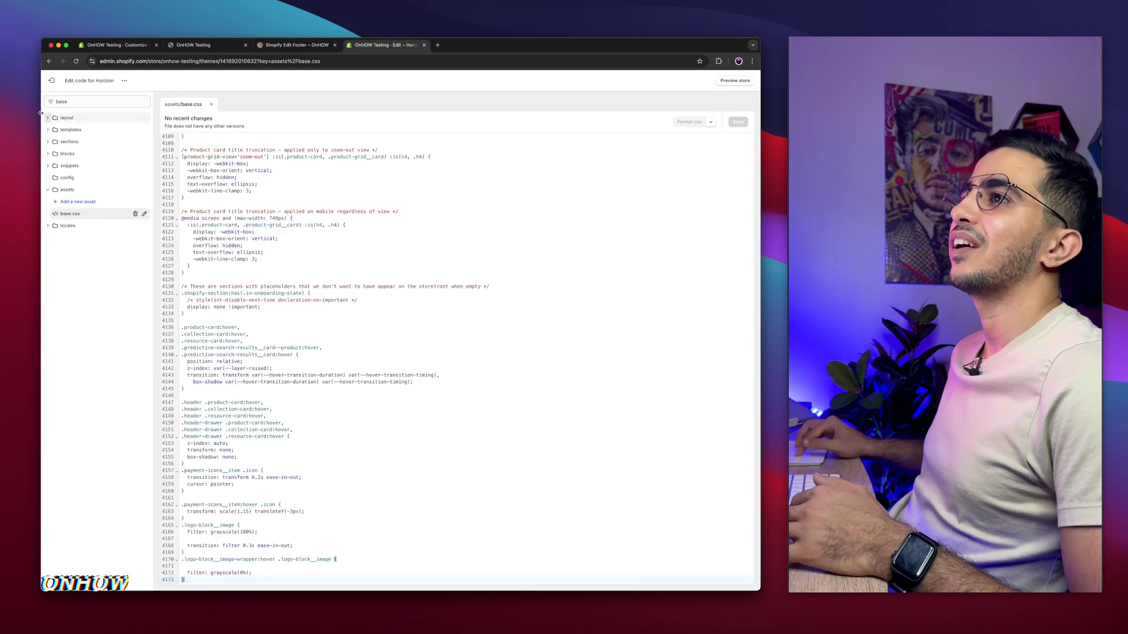
left_click(51, 81)
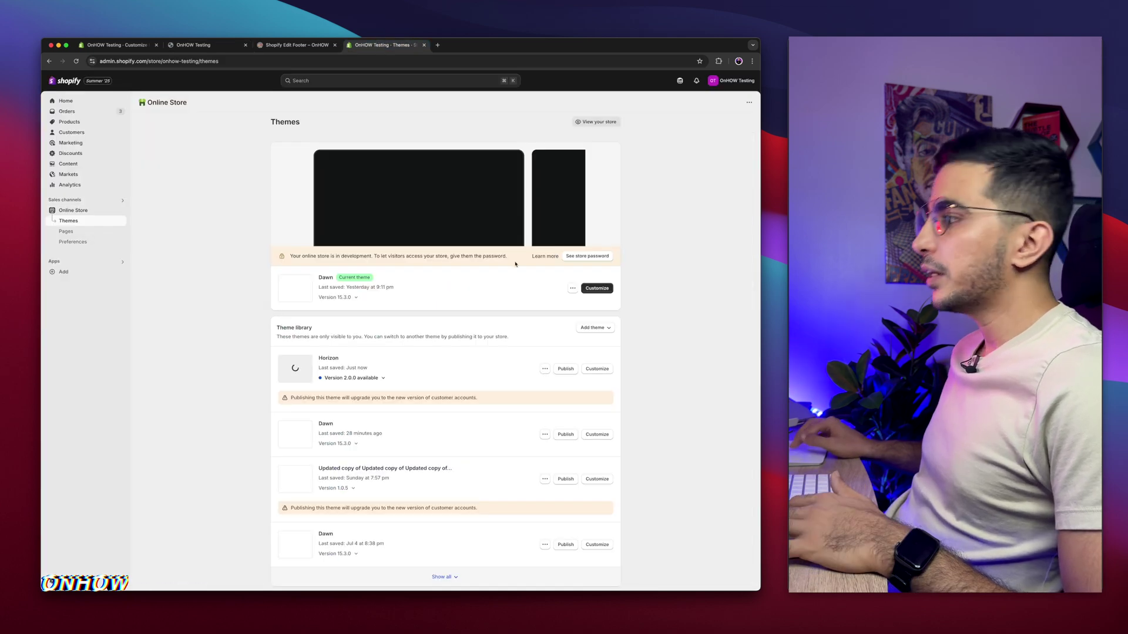
left_click(572, 288)
scroll(572, 289, "up", 5)
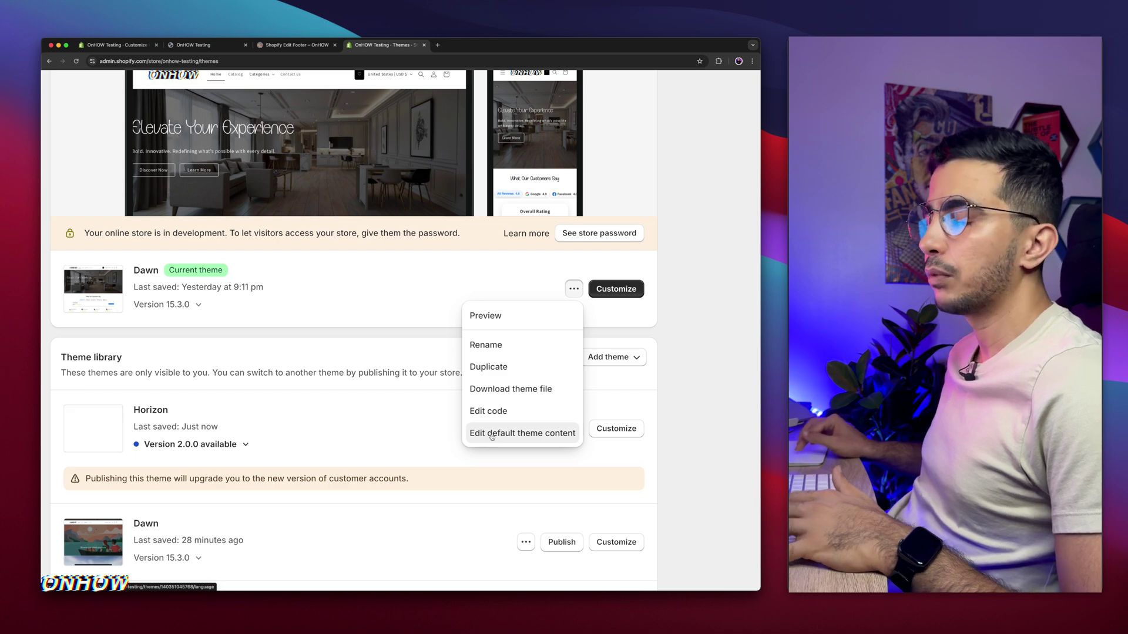
left_click(525, 429)
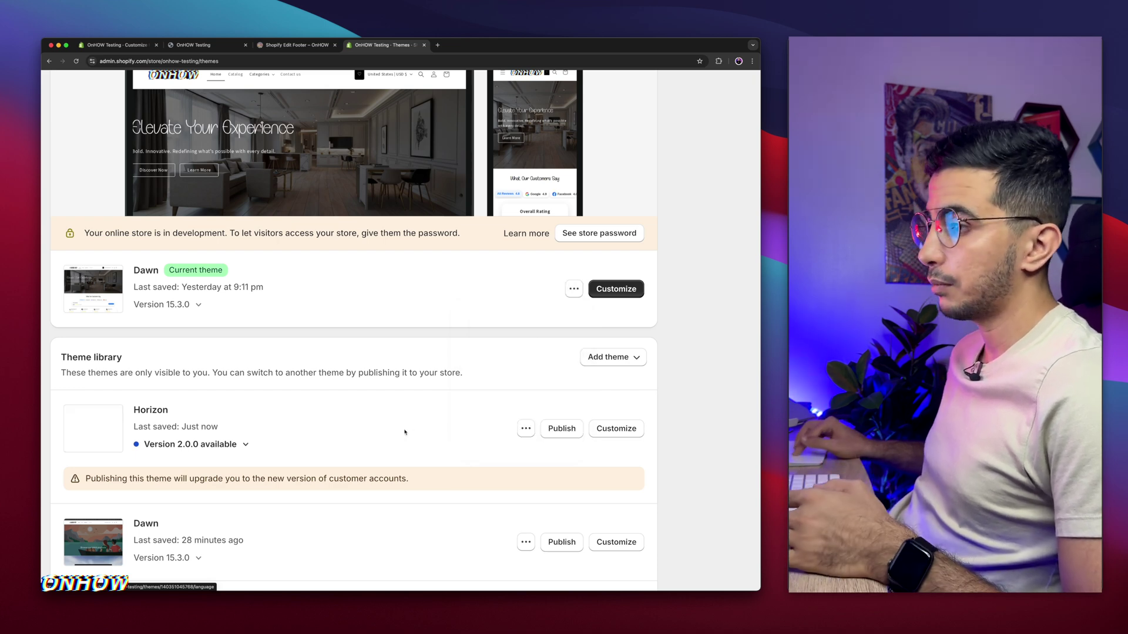
left_click(526, 428)
scroll(466, 485, "down", 2)
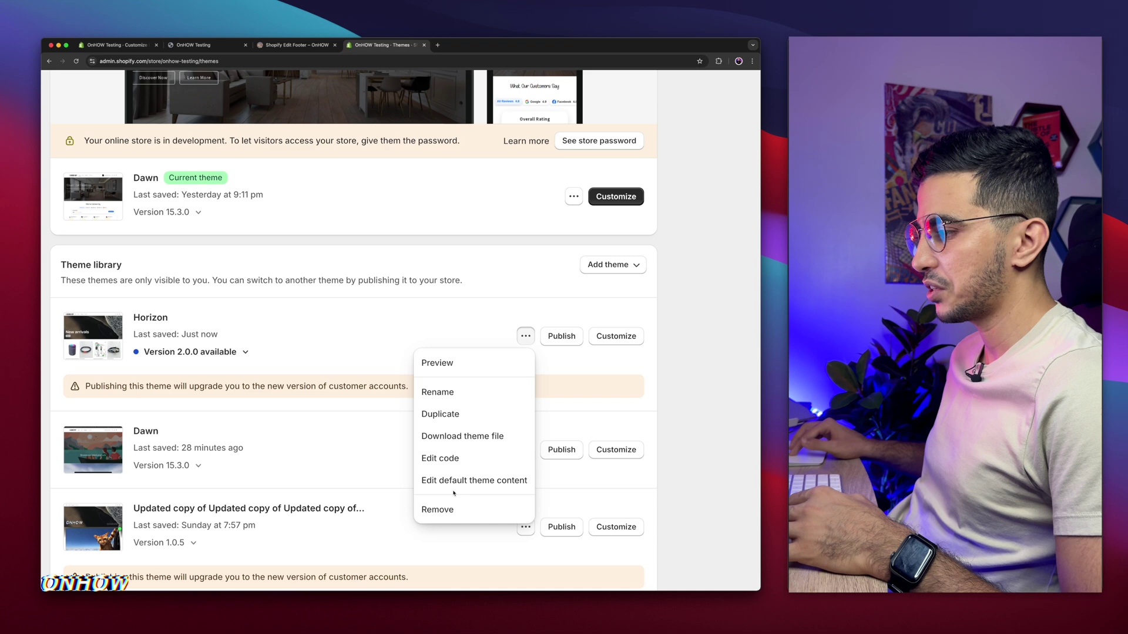
left_click(436, 483)
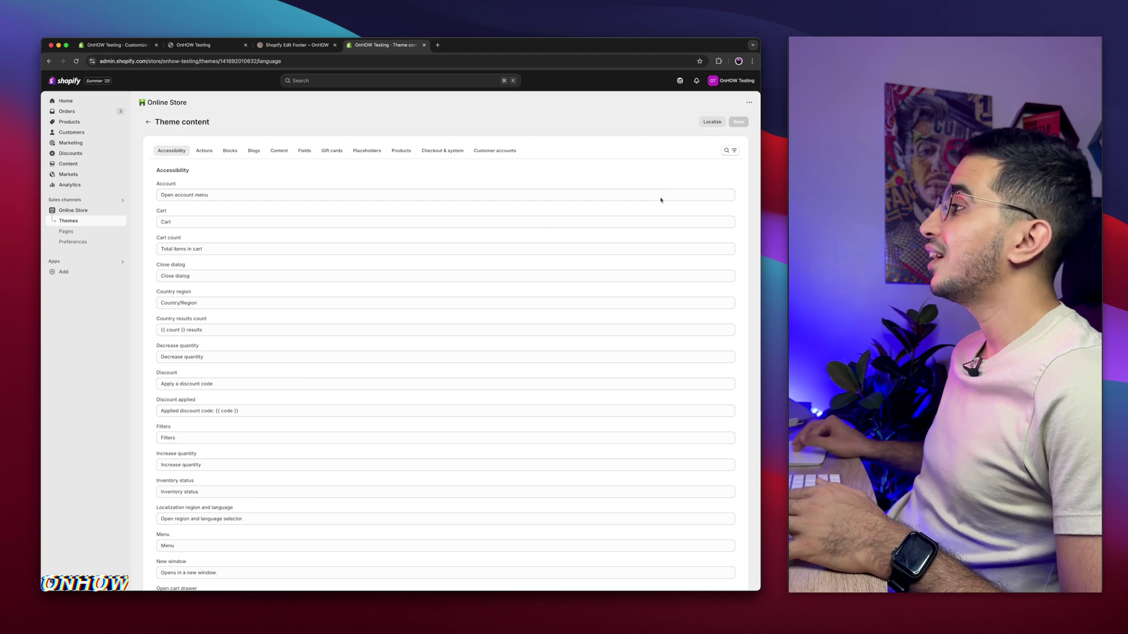
Search the theme content for "powere"
scroll(732, 141, "up", 5)
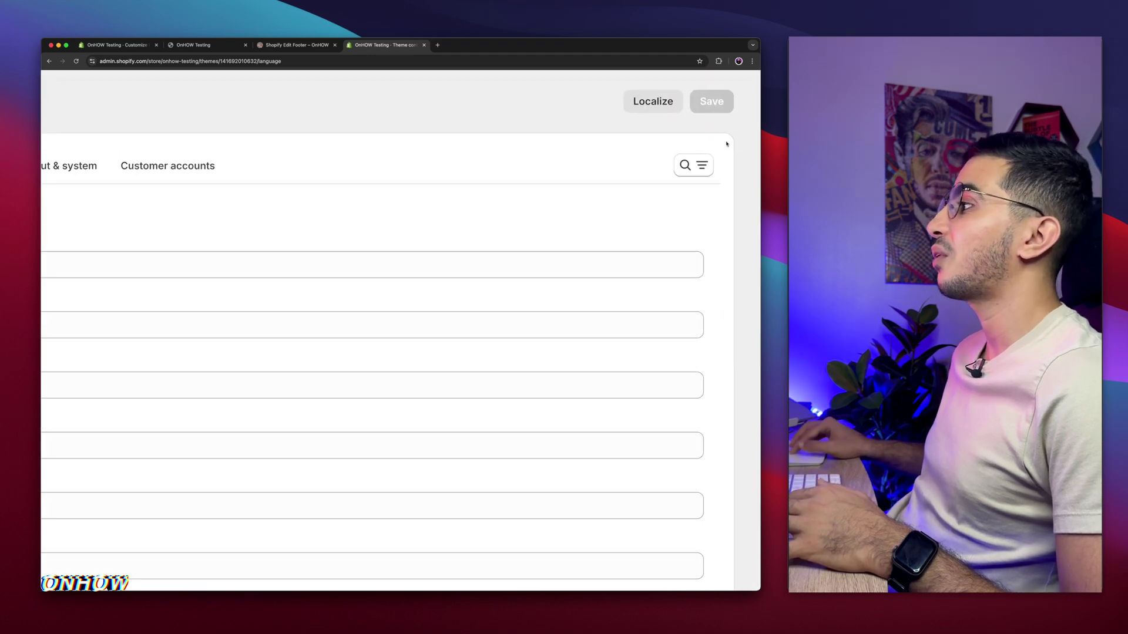
left_click(690, 166)
scroll(688, 166, "down", 5)
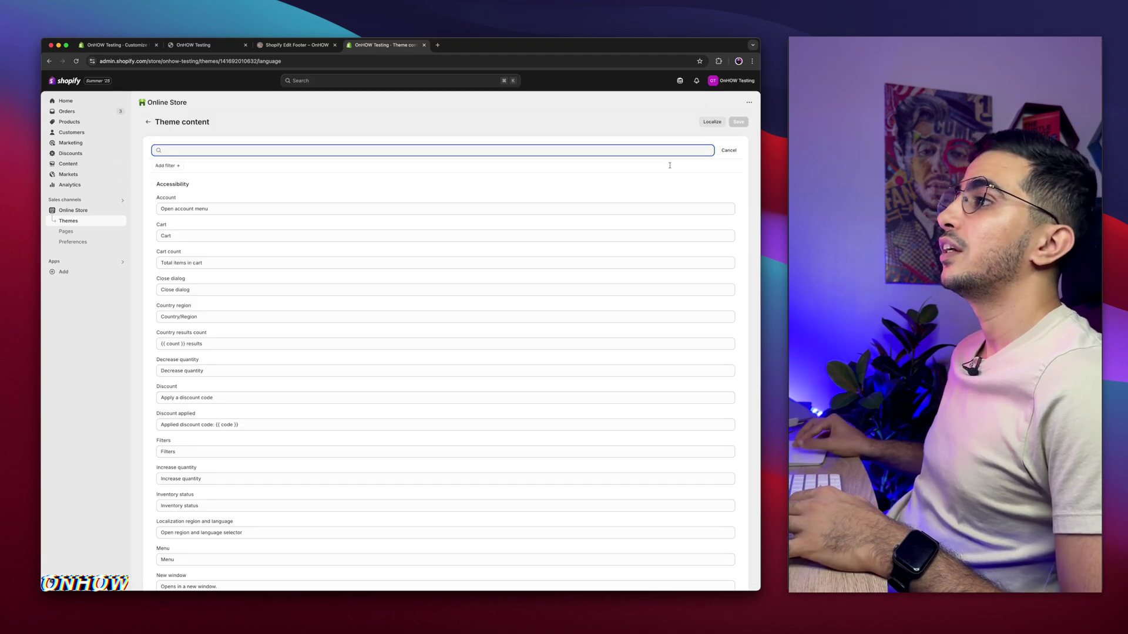
type("powere")
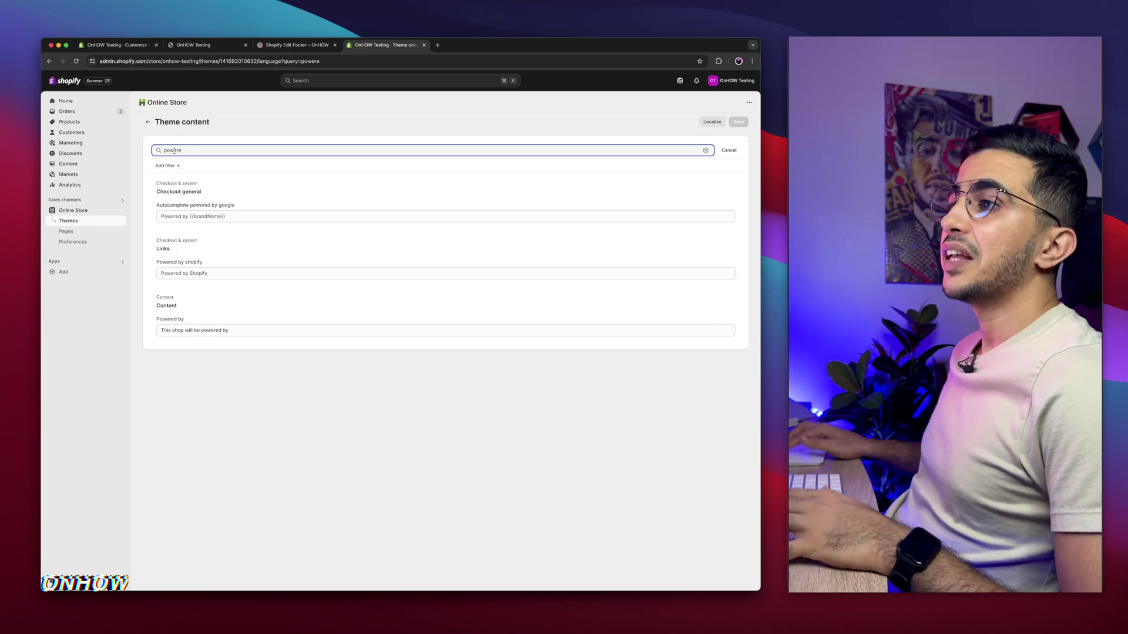
Locate the Links group under Checkout & system and place the cursor in its Powered by shopify field
scroll(158, 262, "up", 5)
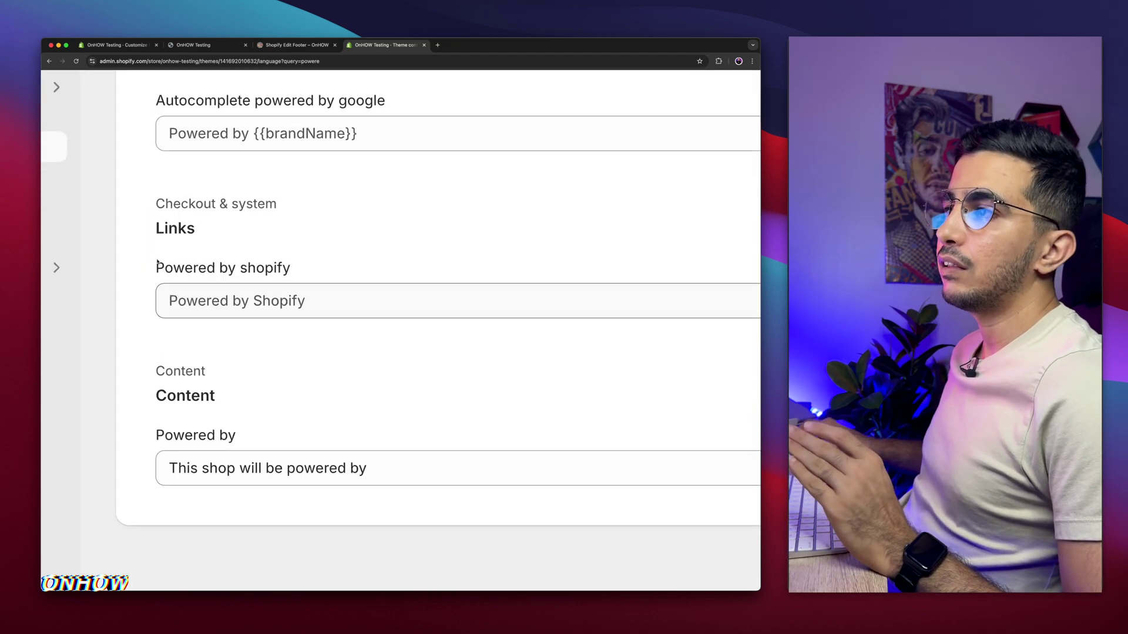
left_click_drag(152, 204, 273, 204)
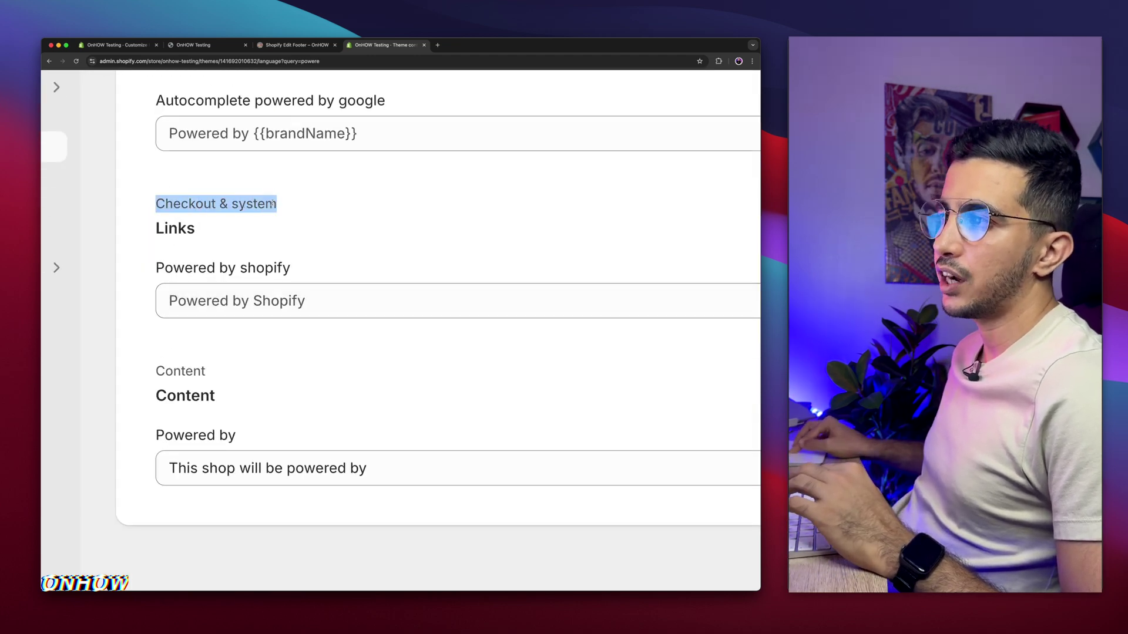
left_click_drag(147, 236, 250, 234)
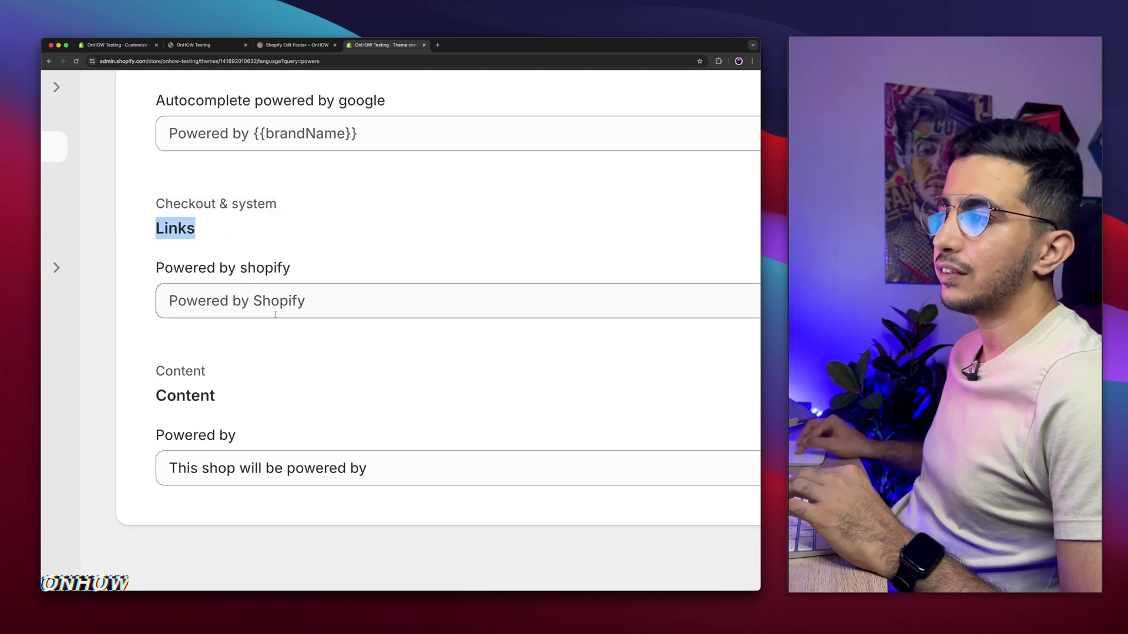
left_click(187, 307)
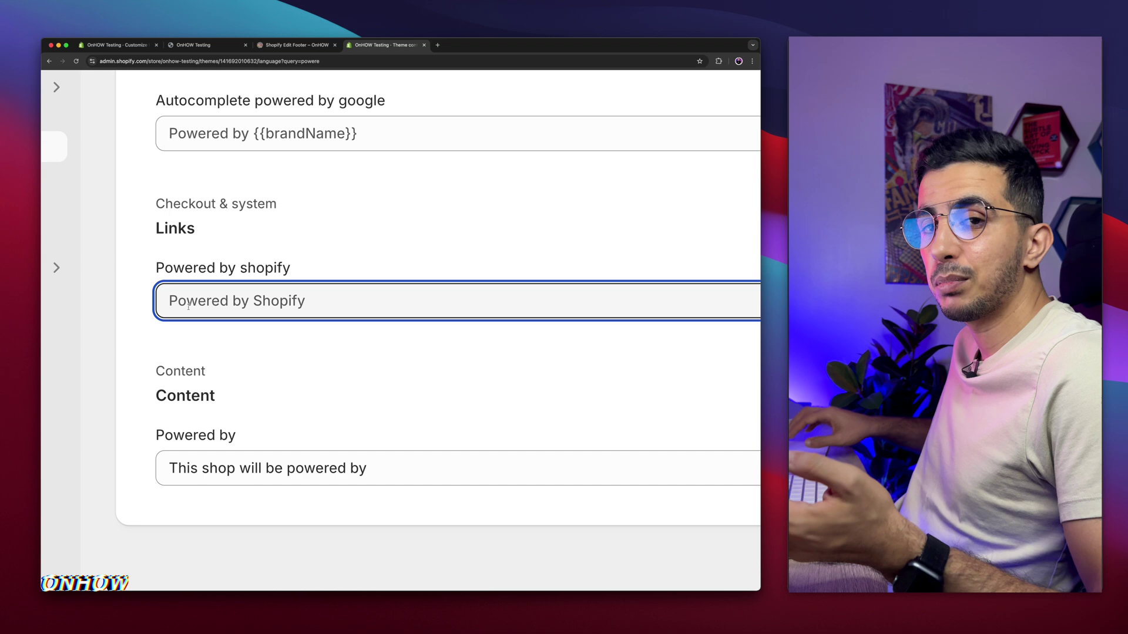
key("super+0")
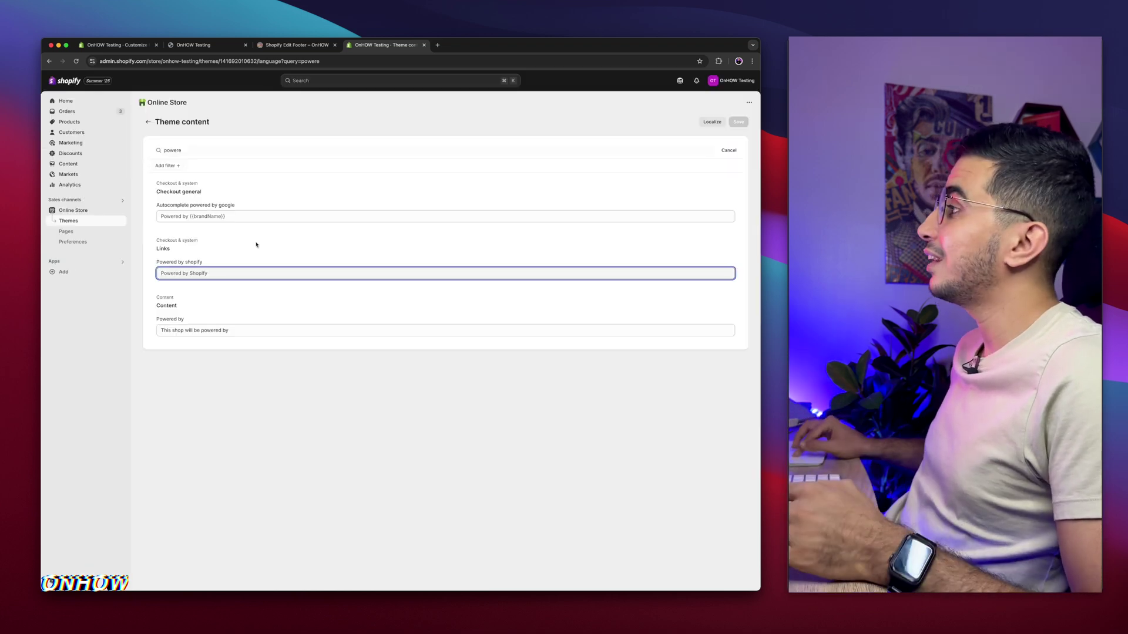
Examine the copyright line with the Powered by Shopify text in the storefront preview's footer
left_click(192, 48)
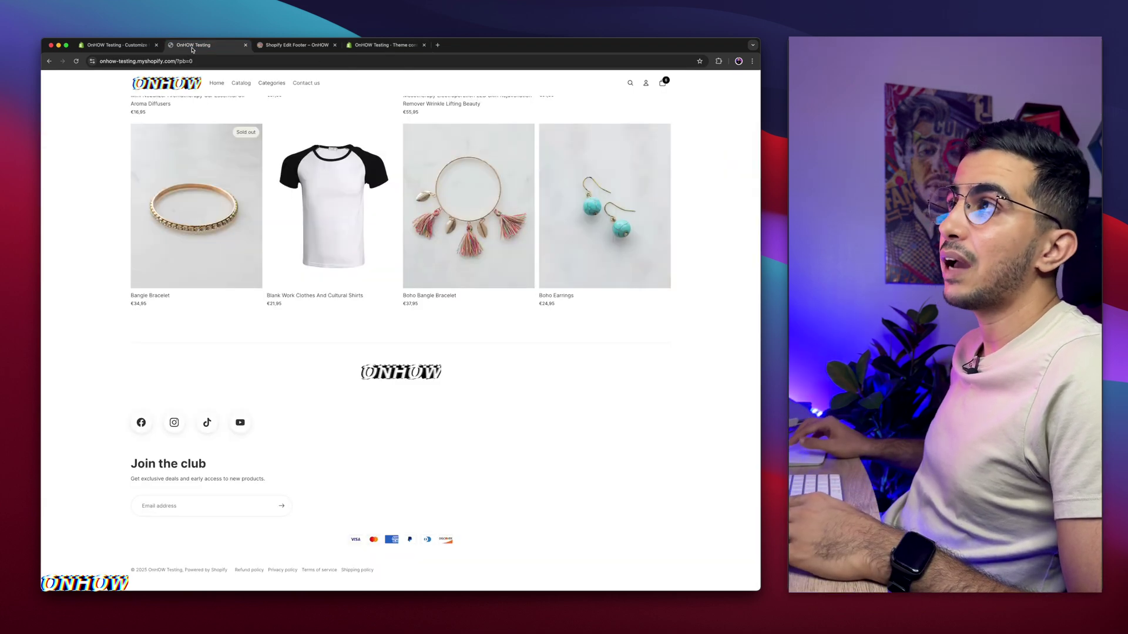
scroll(214, 550, "up", 5, "ctrl")
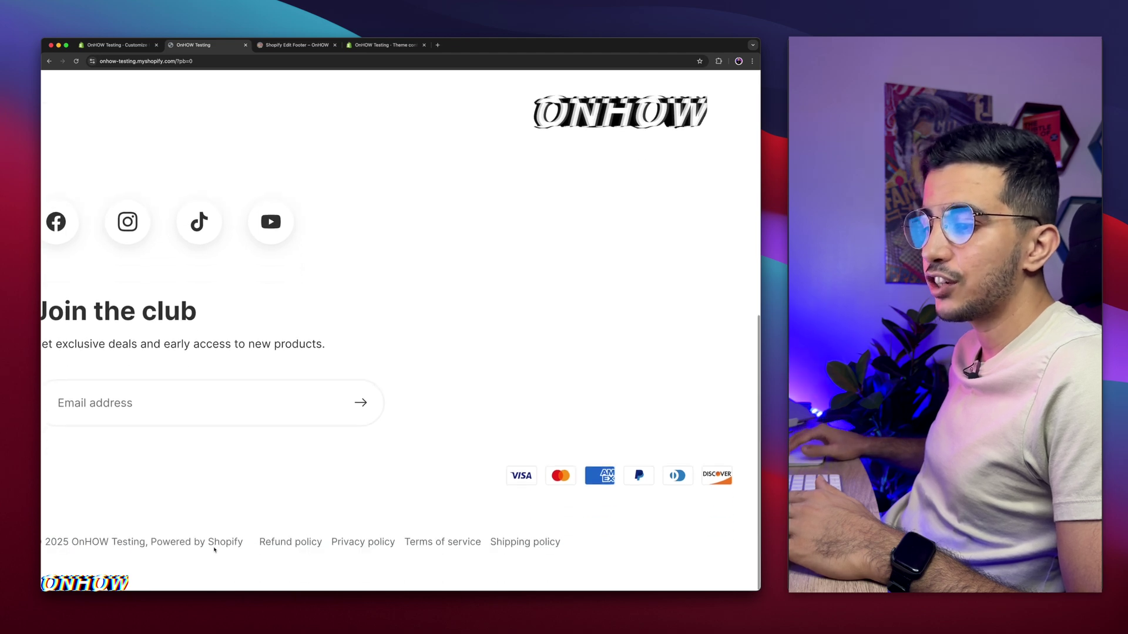
scroll(179, 545, "down", 5, "ctrl")
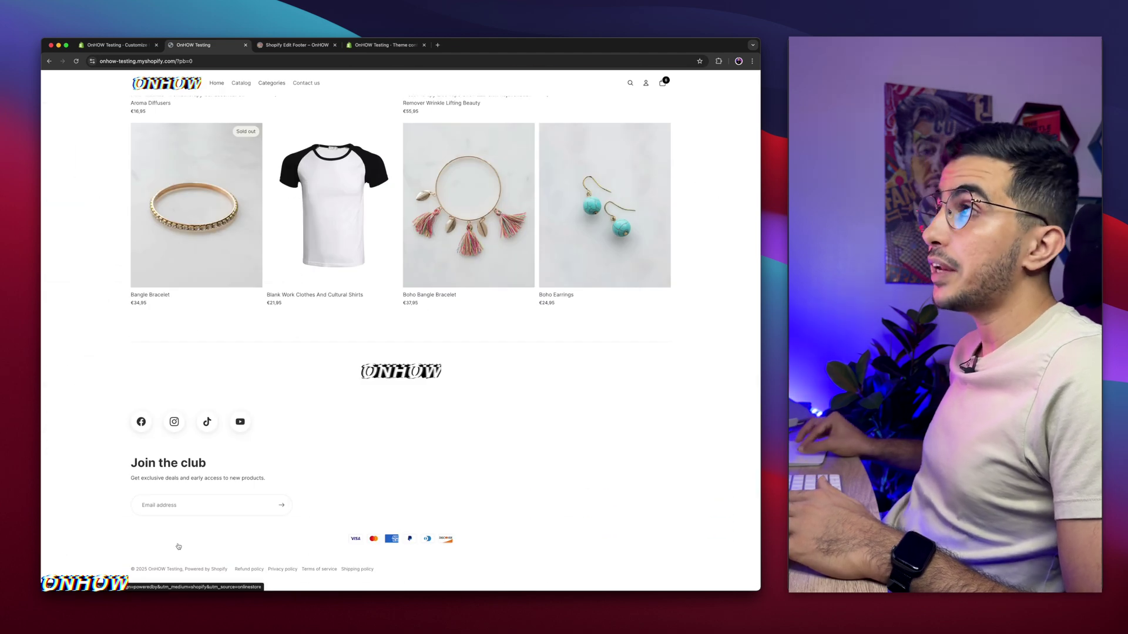
Return to the Horizon theme content and replace the search term with "add to"
left_click(379, 45)
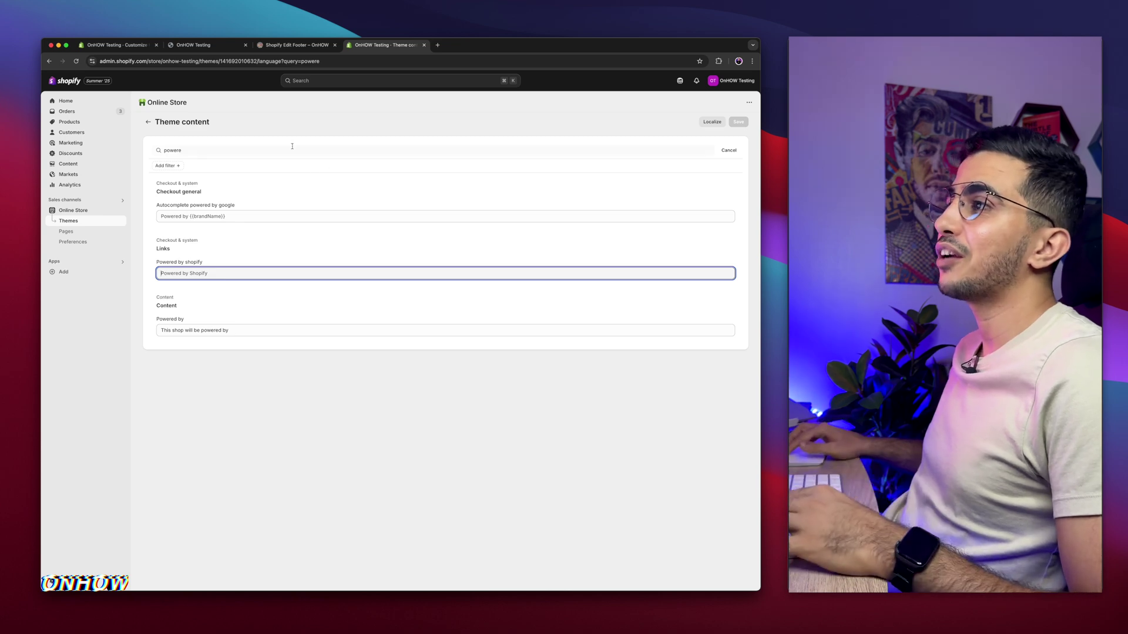
left_click(292, 147)
key("super+a")
type("add")
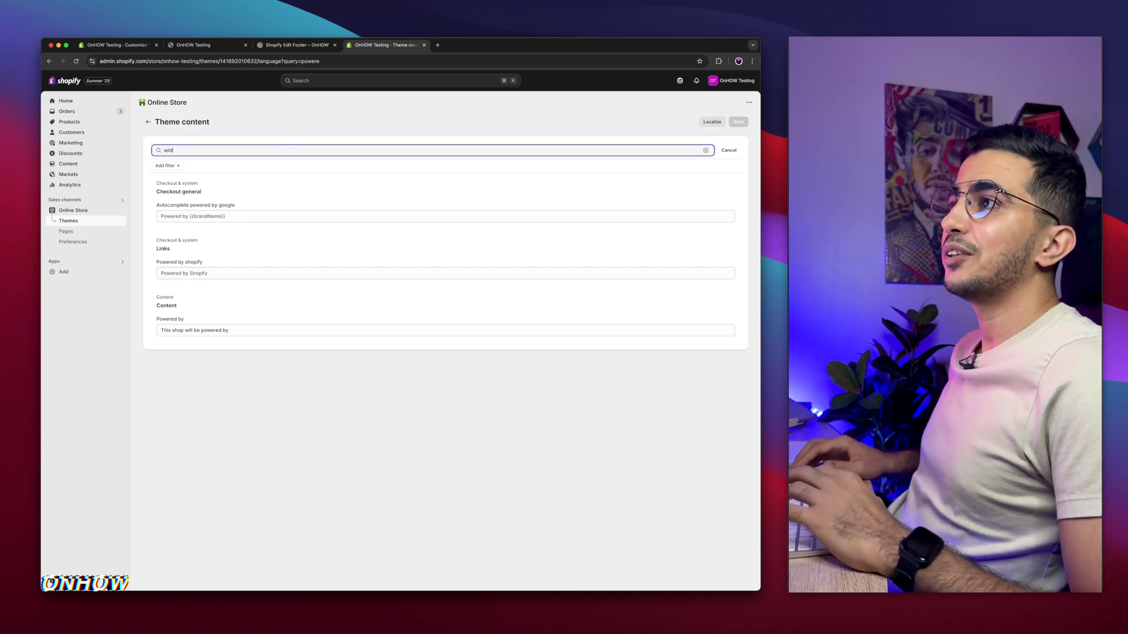
type(" t")
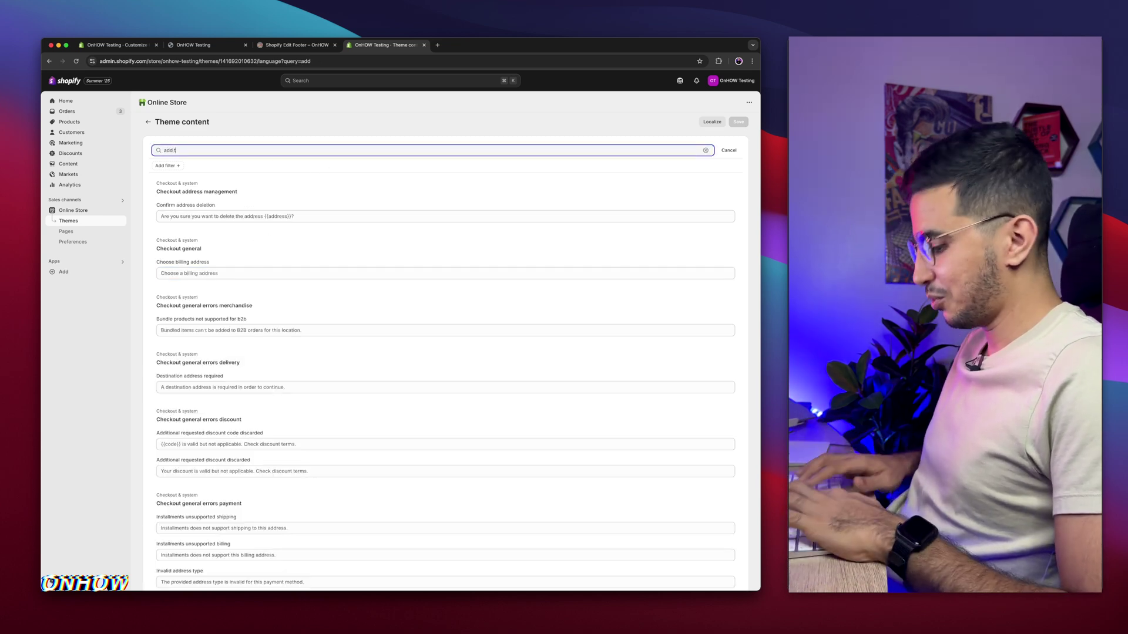
type("o")
scroll(149, 231, "up", 5)
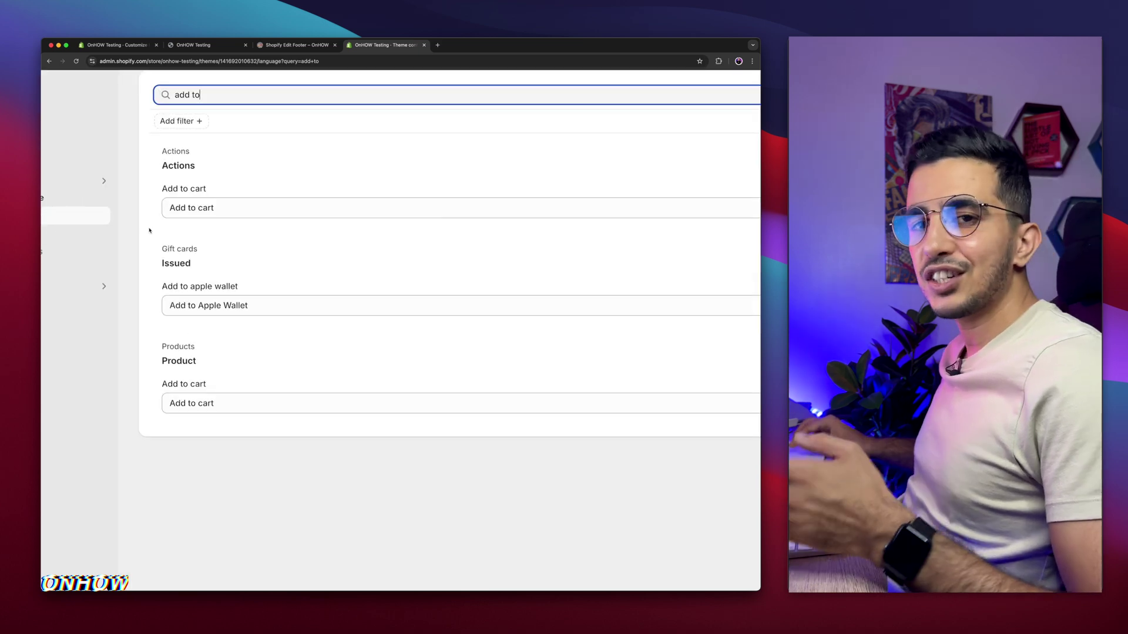